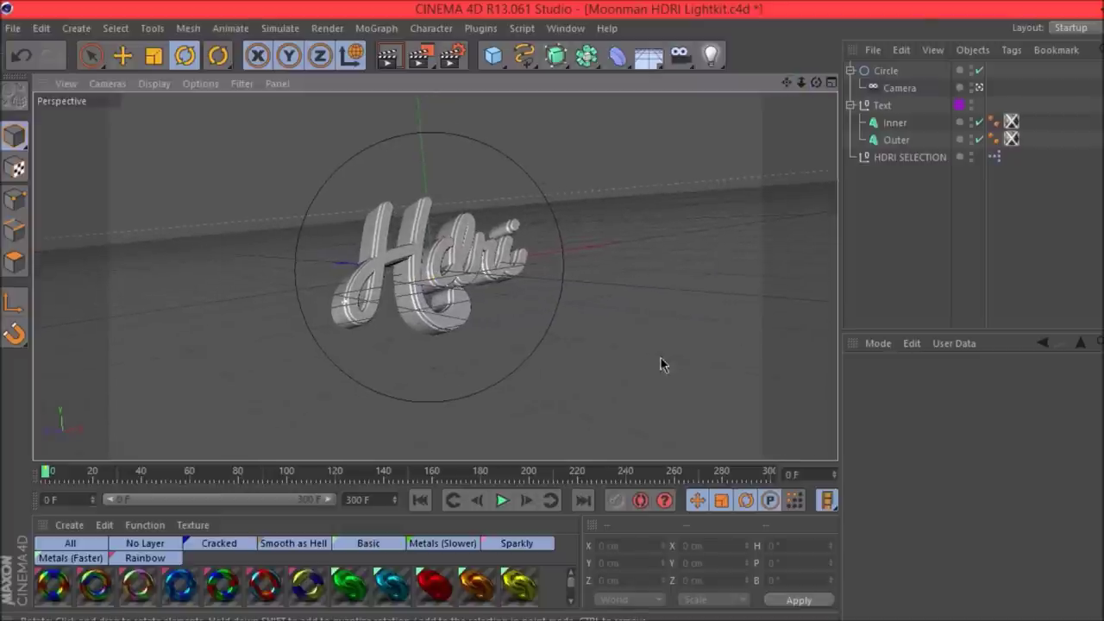
Change the text of the Inner and Outer MoText objects to "itsjexz", checking the requested spelling in the Skype chat.
shift+click(902, 138)
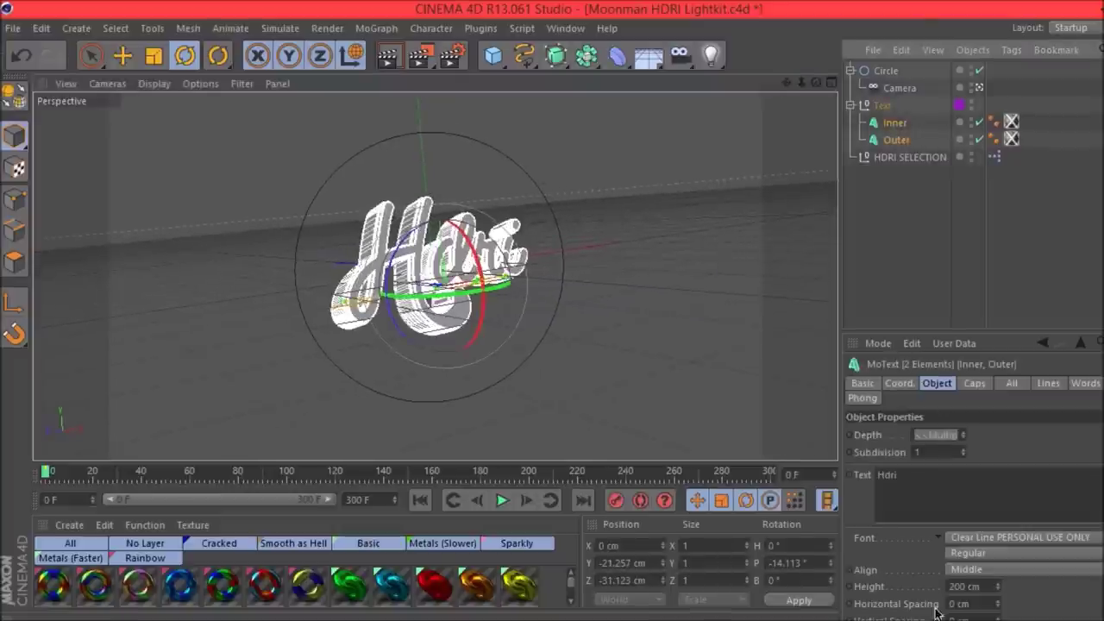
double_click(927, 474)
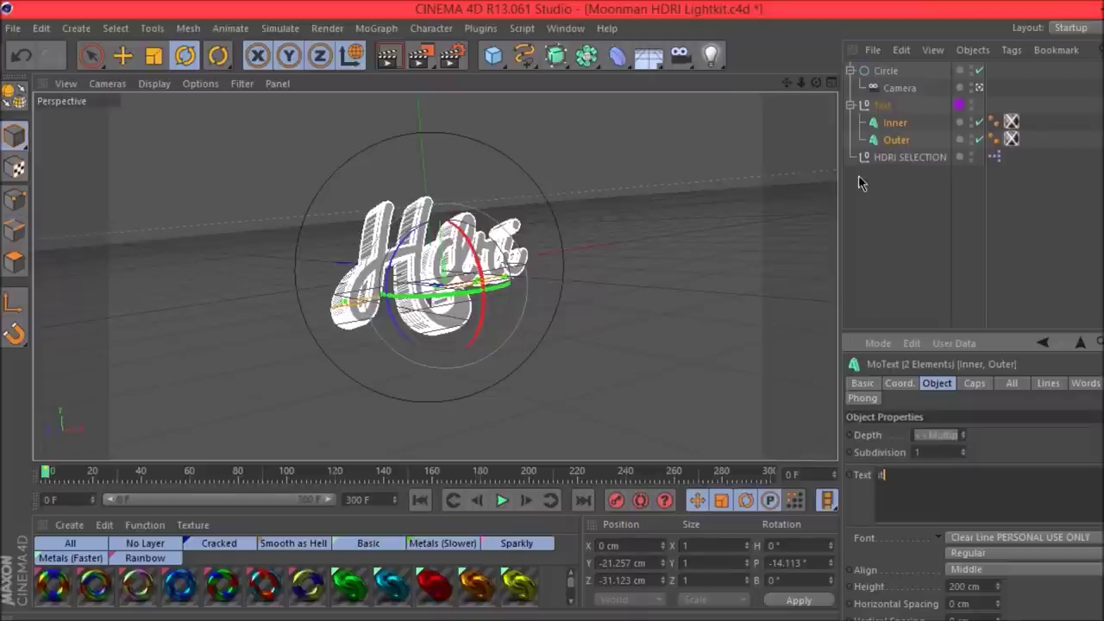
text(itzjex)
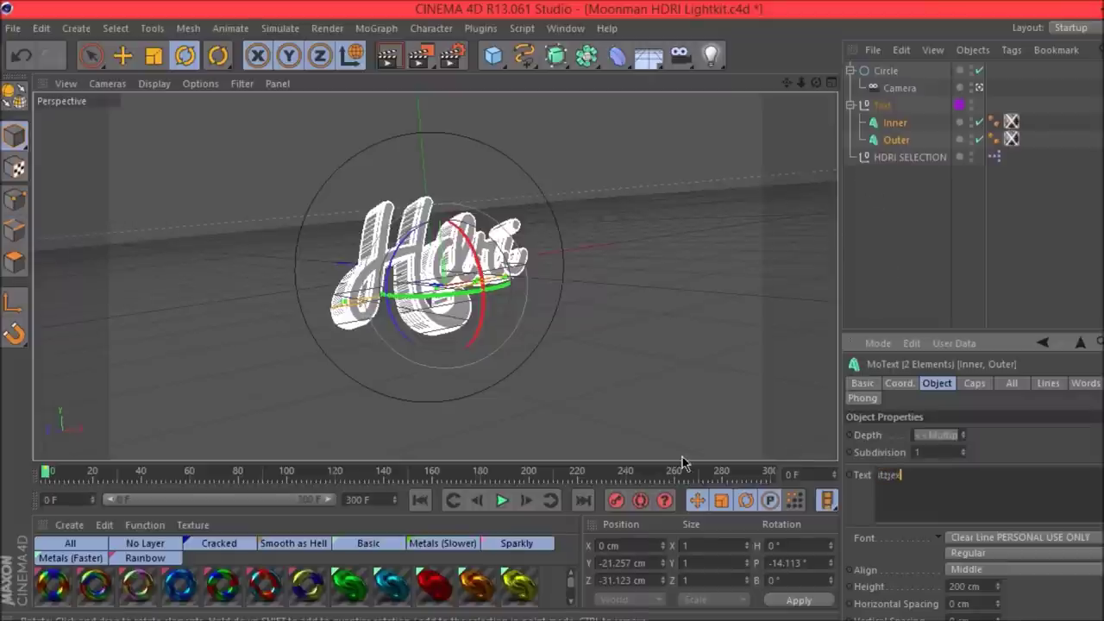
key(alt+Tab)
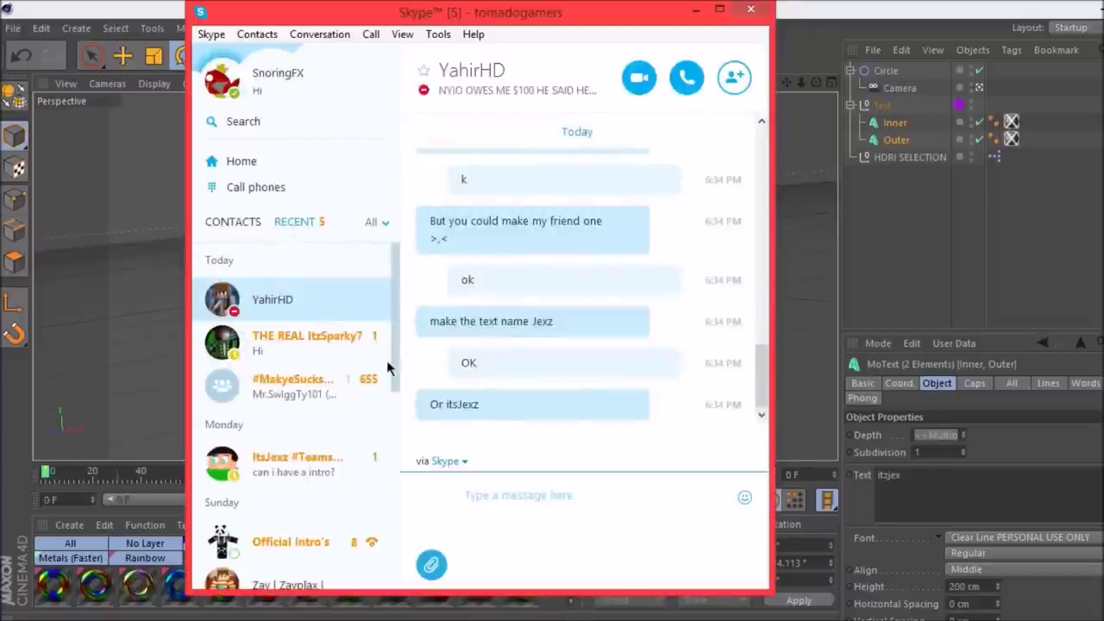
click(751, 9)
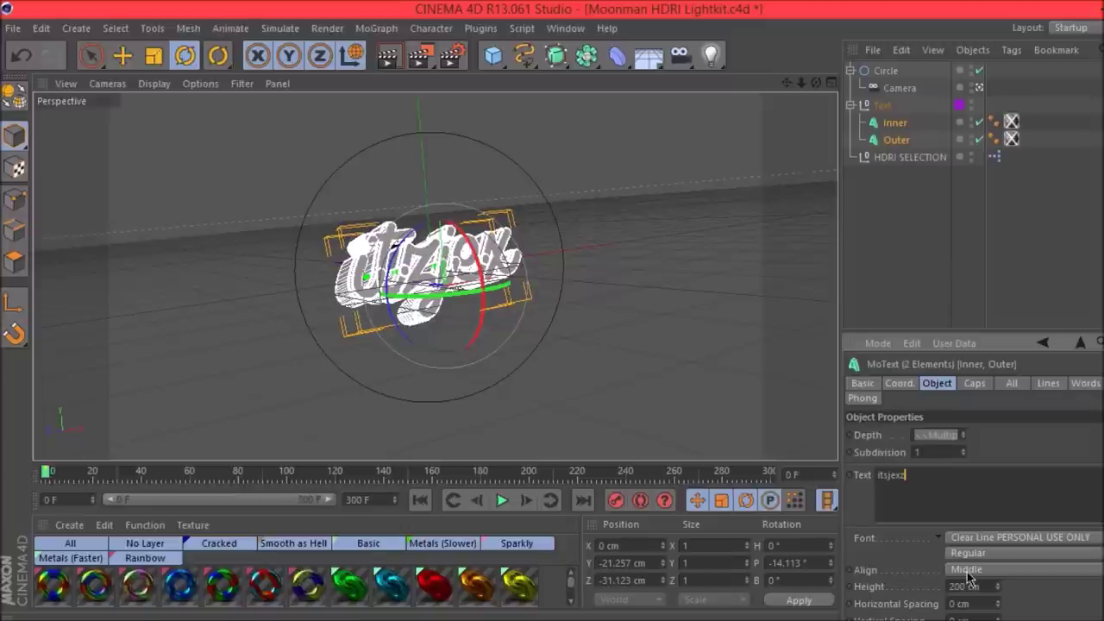
Set the font of the Inner and Outer text to GoGoPosterPunch and deselect the objects.
click(1013, 536)
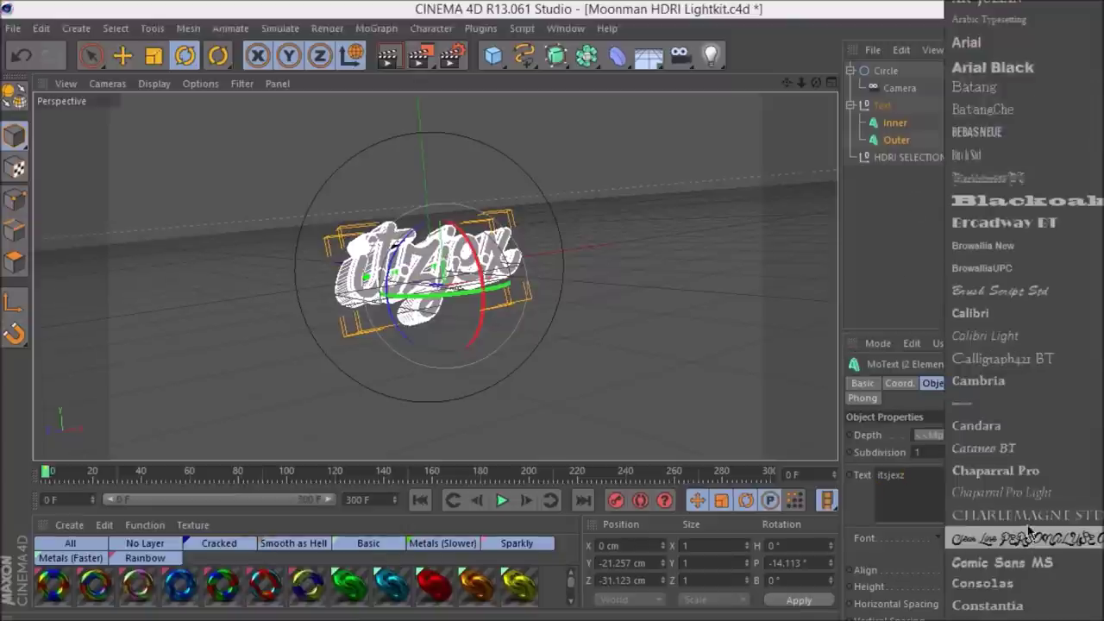
scroll(1054, 233, up, 8)
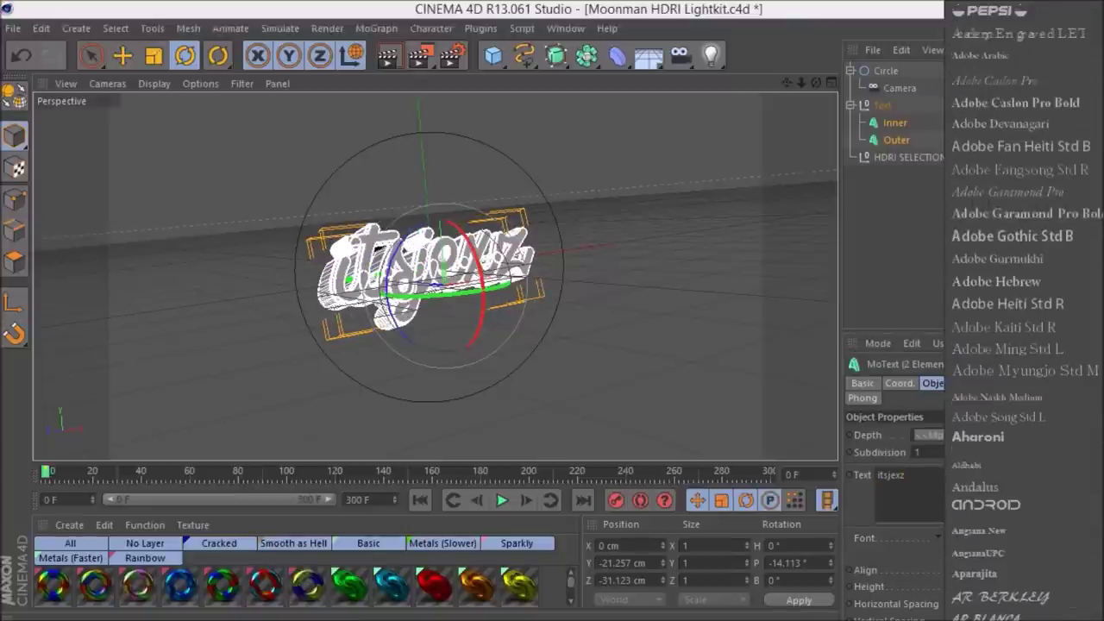
scroll(1063, 146, down, 20)
scroll(1025, 310, up, 10)
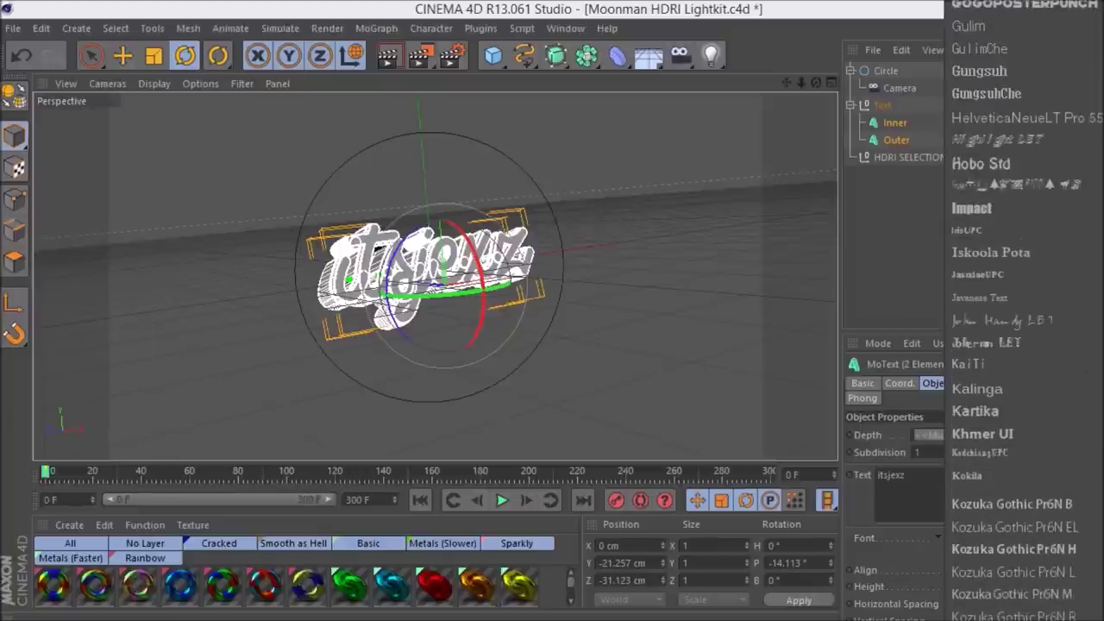
scroll(1004, 198, up, 2)
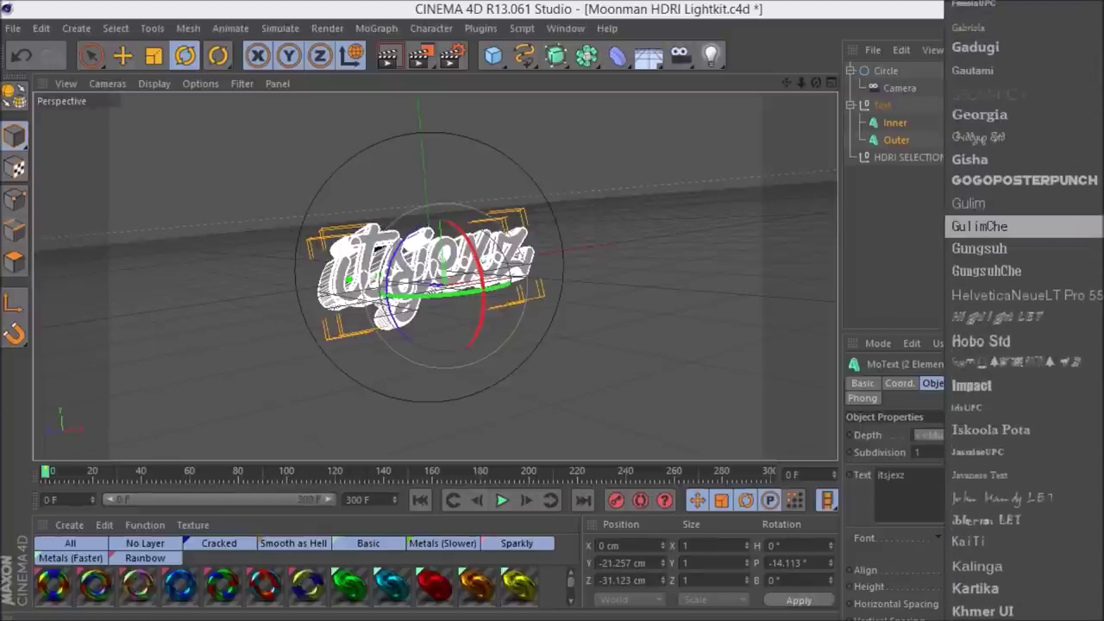
click(1002, 181)
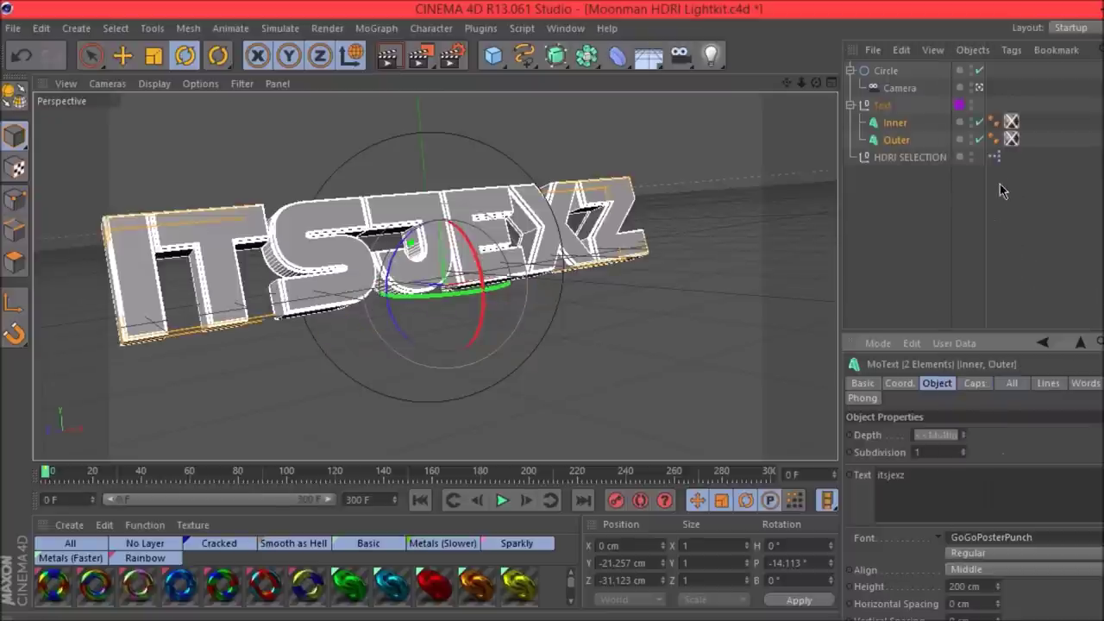
click(891, 235)
Rotate the camera's parent Circle to about H -92.7°, P 4.2°, B 15.7° and record a keyframe at frame 0.
click(881, 73)
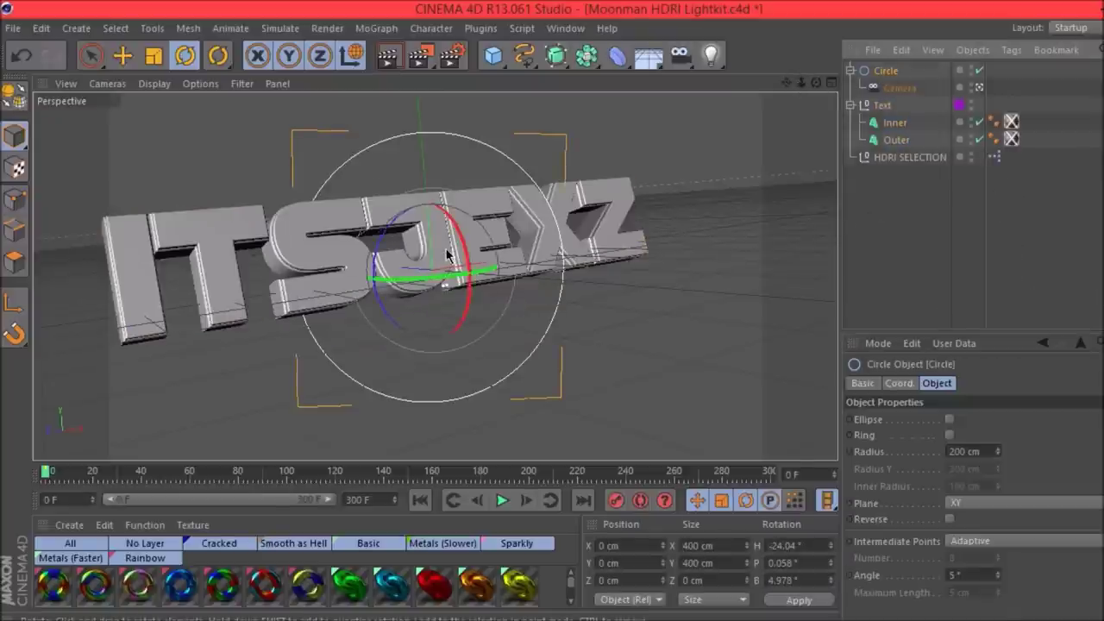
click(900, 88)
click(885, 72)
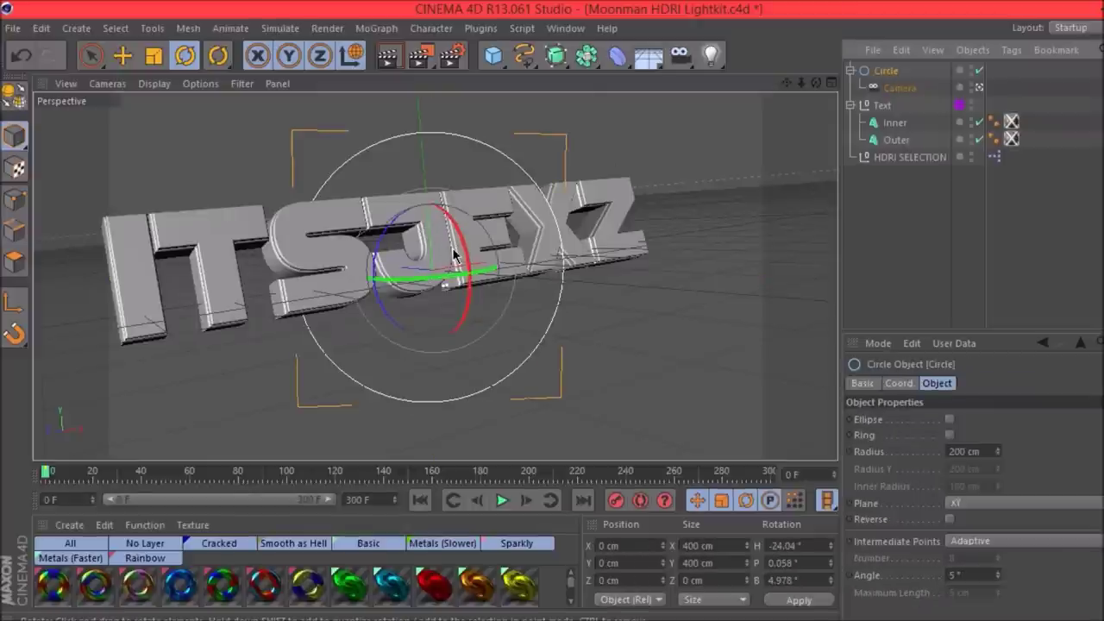
drag(407, 246, 190, 384)
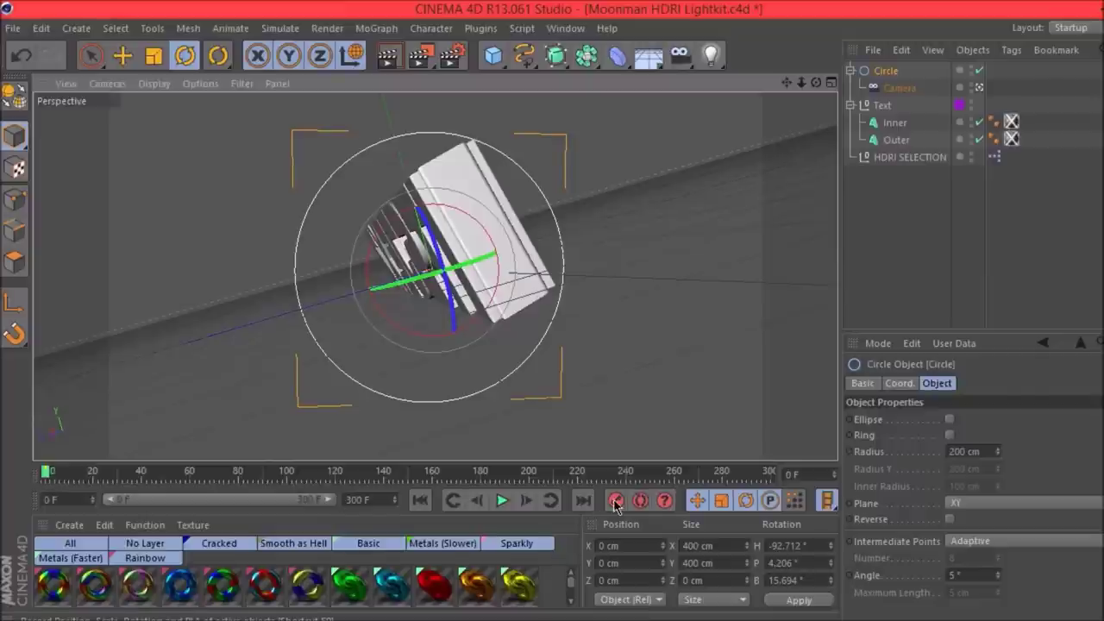
At frame 60, rotate the Circle to about H 430.4°, P -3.7°, B -308.5° and record a keyframe.
click(190, 474)
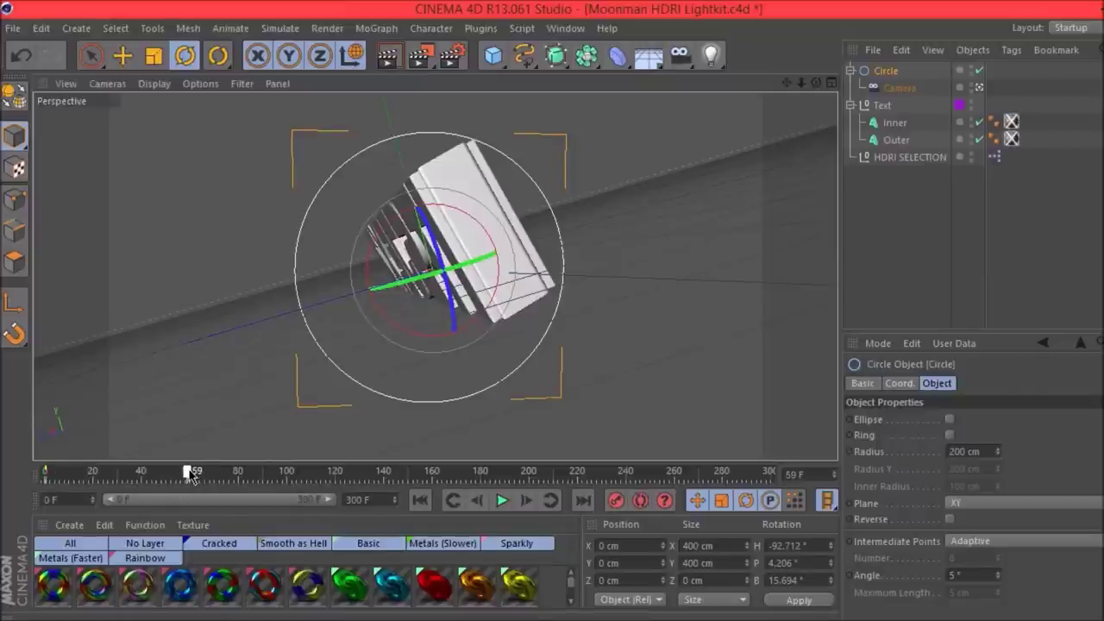
drag(308, 374, 586, 196)
click(616, 499)
mouse_move(198, 479)
mouse_down()
mouse_move(19, 488)
mouse_move(190, 479)
mouse_up()
mouse_move(449, 288)
mouse_down()
mouse_move(465, 235)
mouse_move(622, 243)
mouse_move(444, 289)
mouse_up()
click(616, 501)
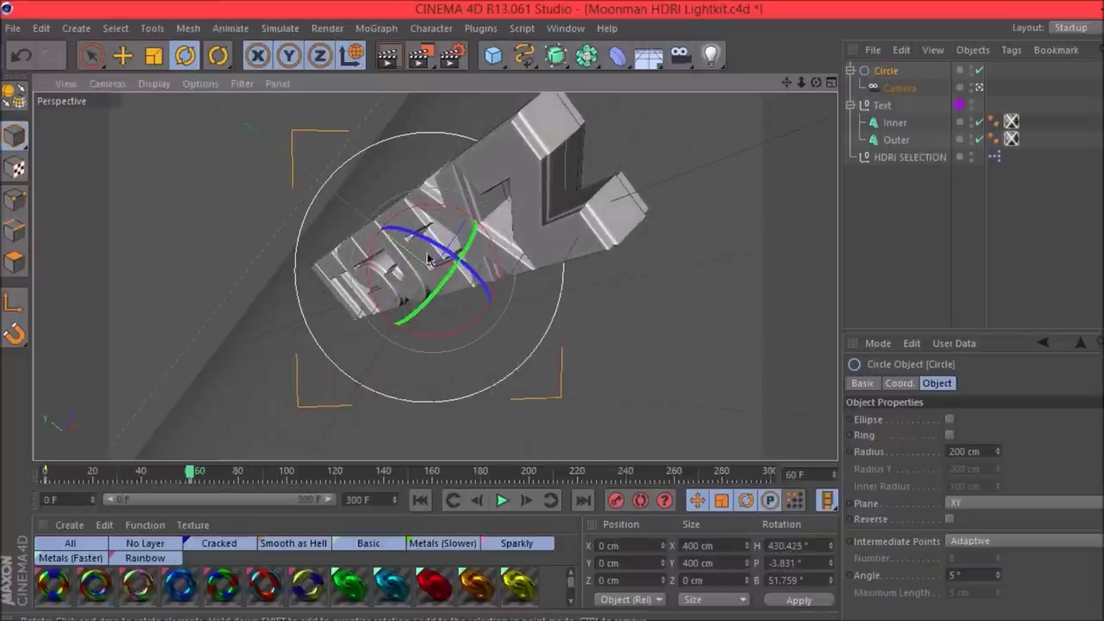
mouse_move(401, 223)
mouse_down()
mouse_move(308, 271)
mouse_move(225, 405)
mouse_move(258, 444)
mouse_move(319, 462)
mouse_move(431, 461)
mouse_move(409, 460)
mouse_move(406, 222)
mouse_up()
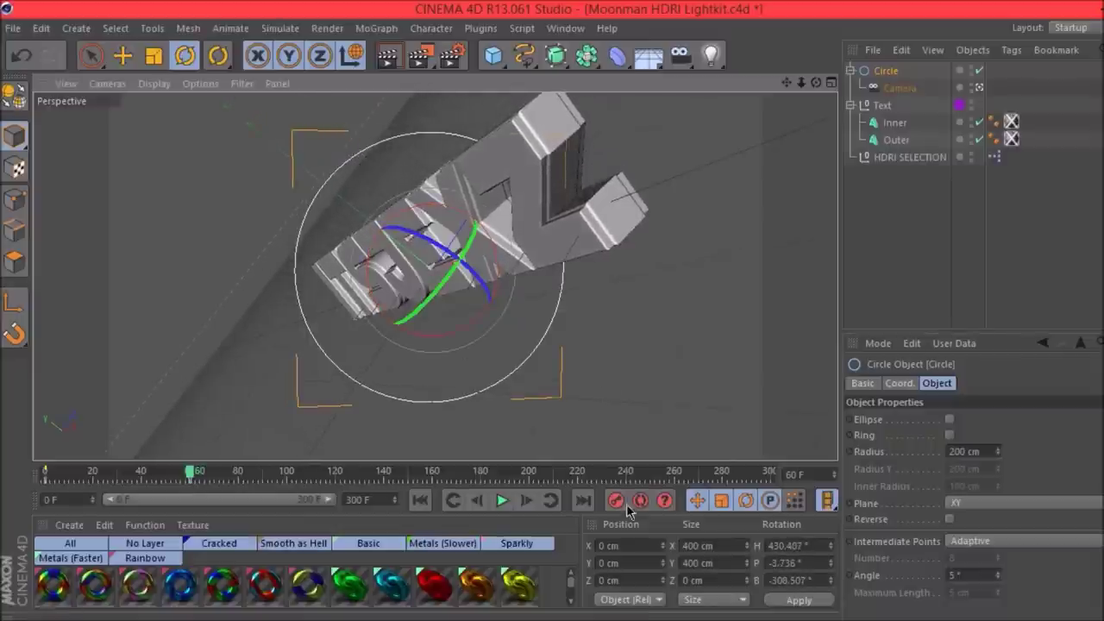
At frame 300, rotate the Circle further around the text, record a keyframe and play the animation.
drag(191, 472, 660, 466)
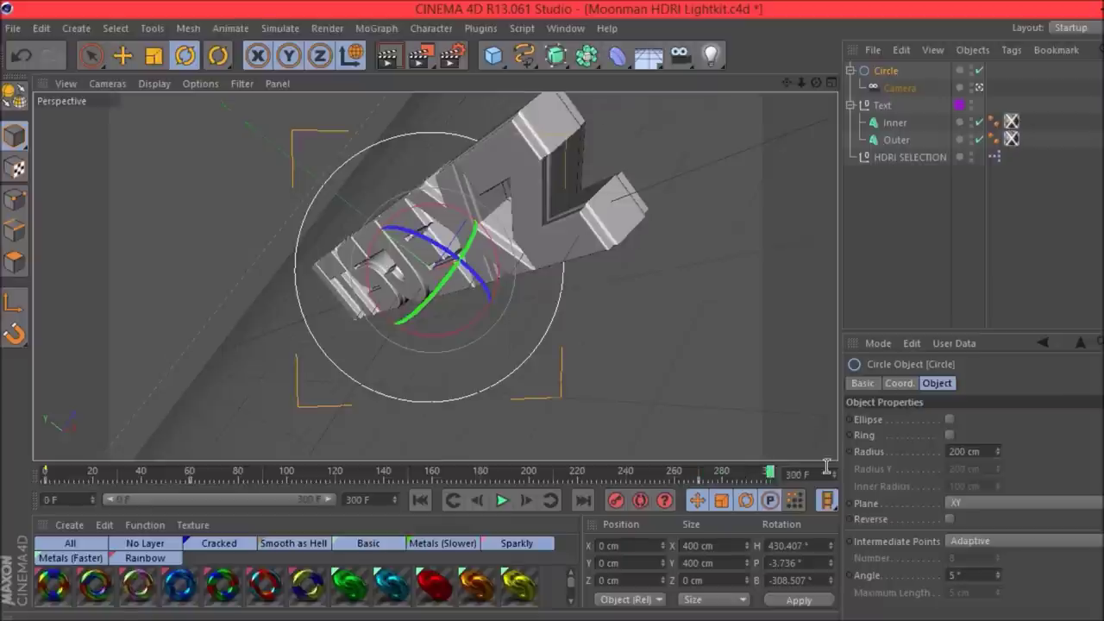
drag(468, 240, 623, 409)
click(620, 501)
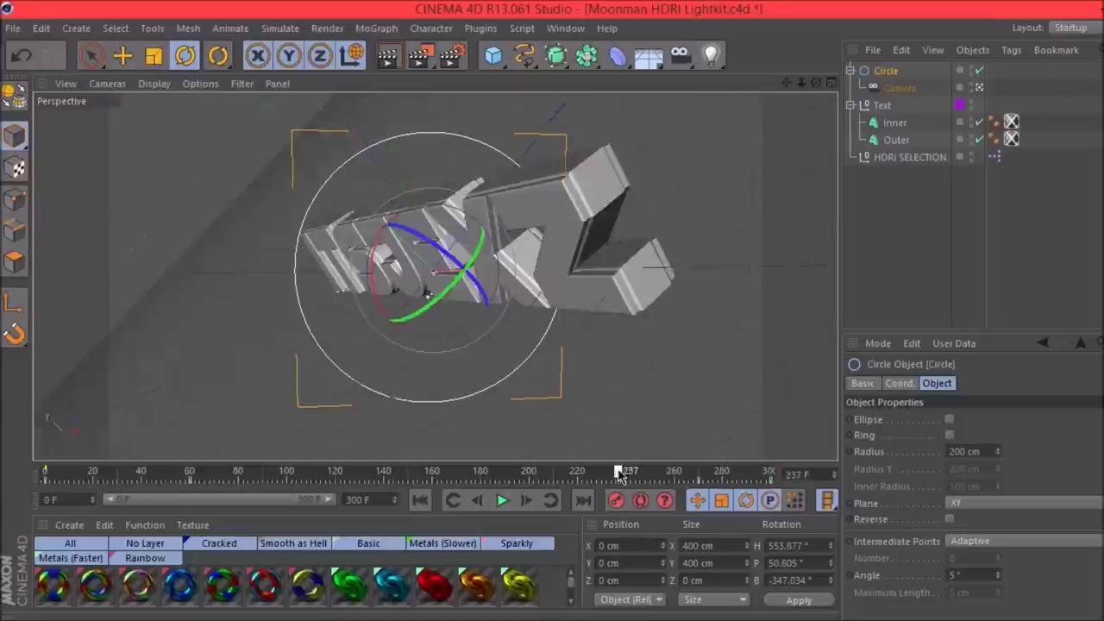
click(826, 500)
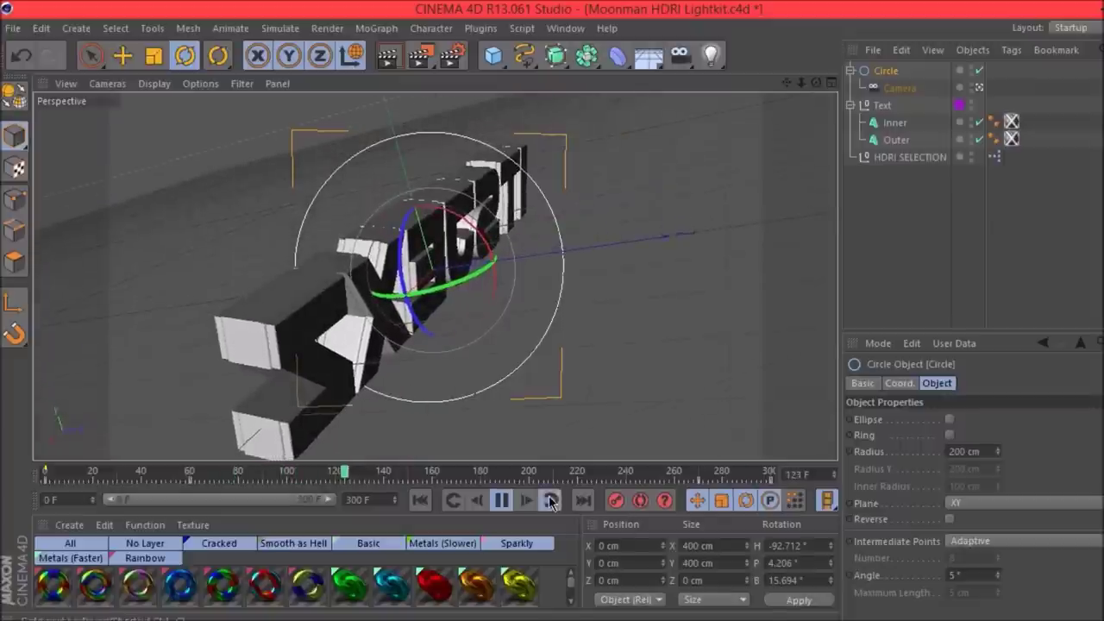
Delete the Circle's keyframe at frame 300.
click(751, 471)
right_click(772, 486)
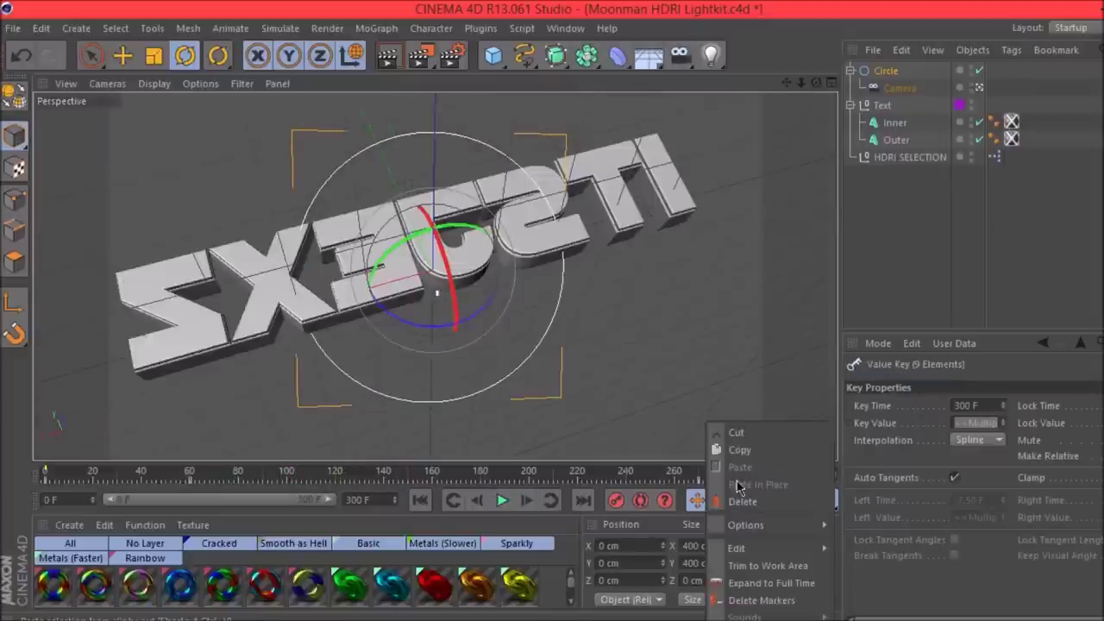
click(740, 501)
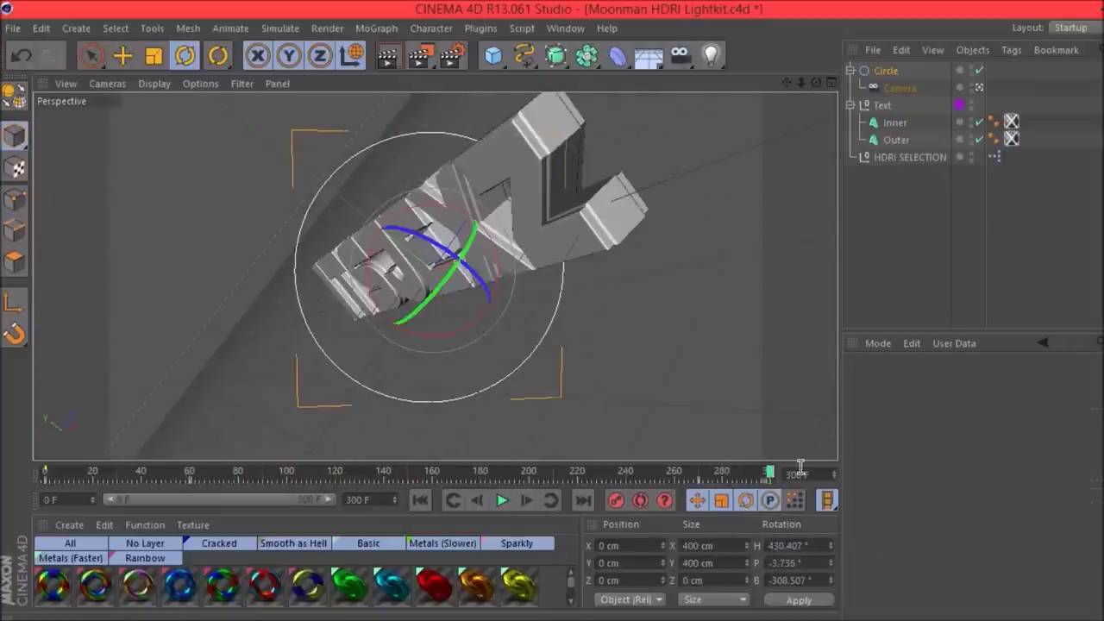
At frame 300, rotate the Circle to about H 624.6°, record a keyframe and play back the animation.
drag(452, 240, 330, 344)
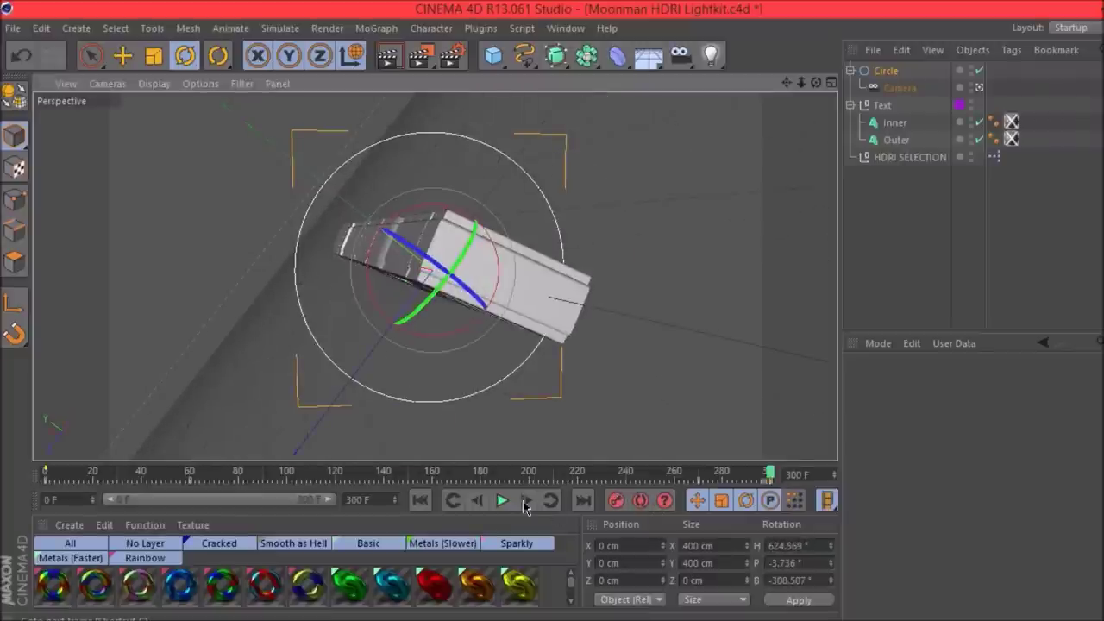
click(509, 501)
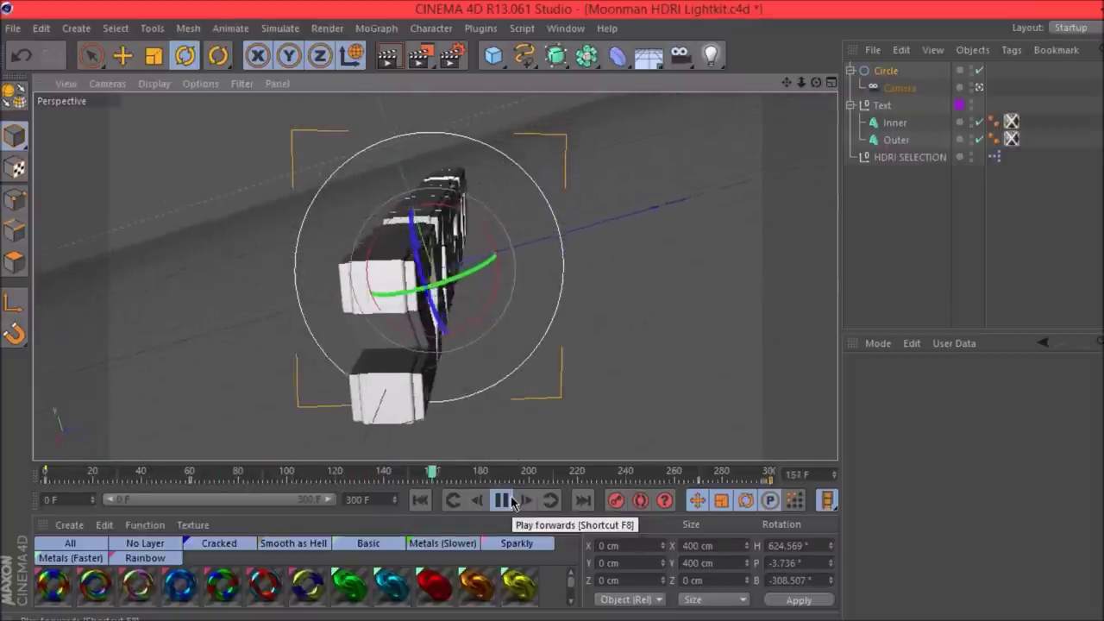
click(510, 502)
Try a different rotation of the Circle at frame 180 and scrub through the rest of the animation.
drag(529, 475, 480, 474)
drag(427, 291, 442, 288)
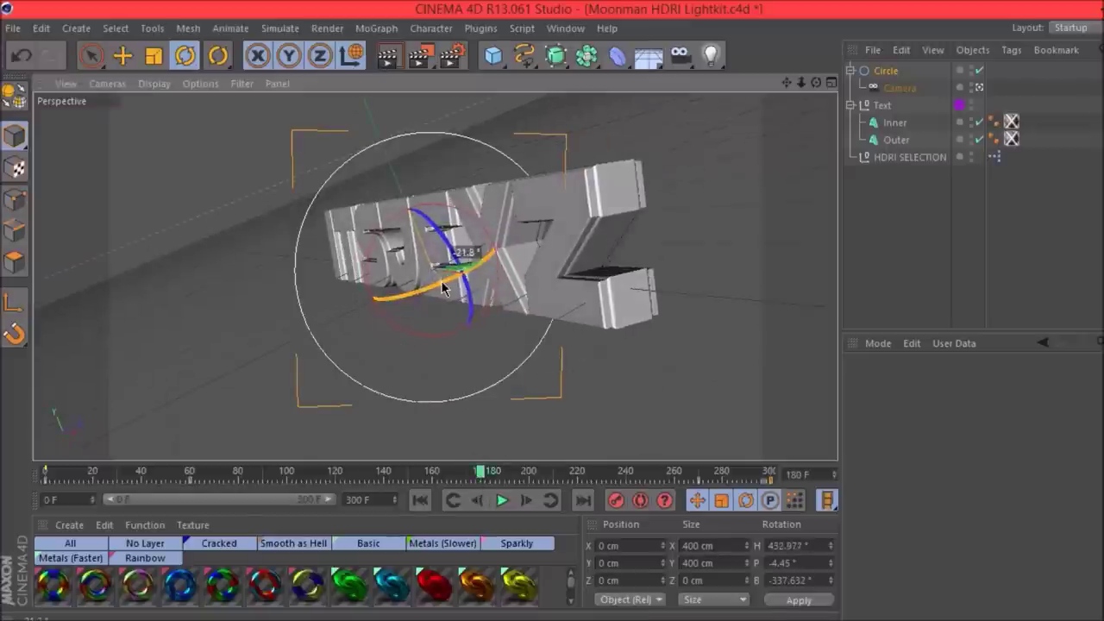
drag(481, 473, 799, 437)
drag(829, 394, 611, 420)
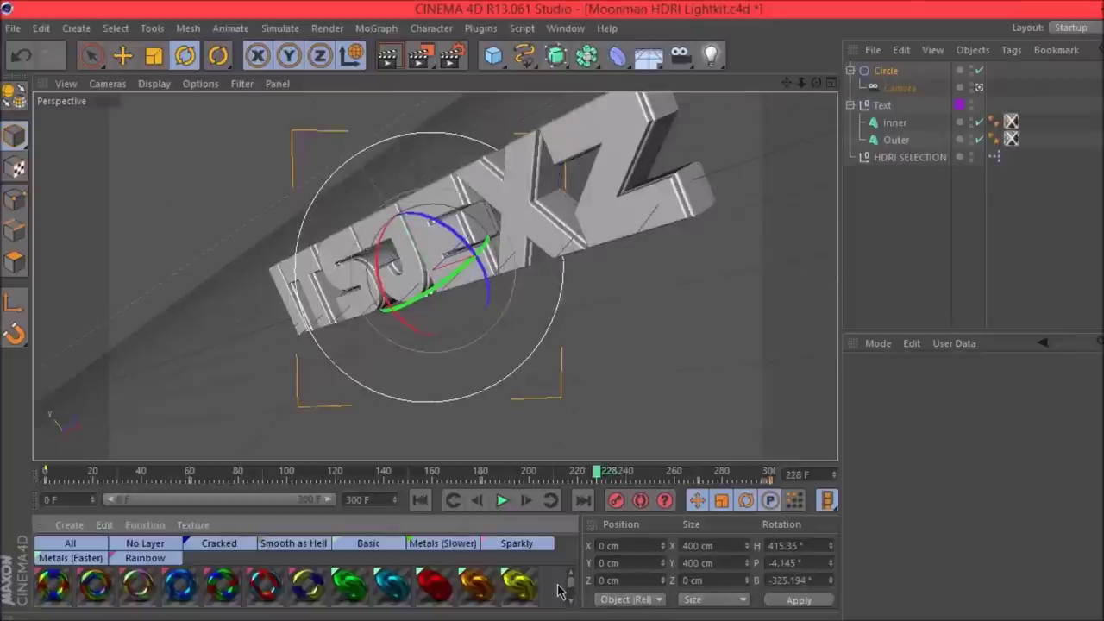
Apply the Purple material from the Sparkly layer to the Outer text.
click(530, 545)
drag(480, 599, 428, 582)
click(250, 597)
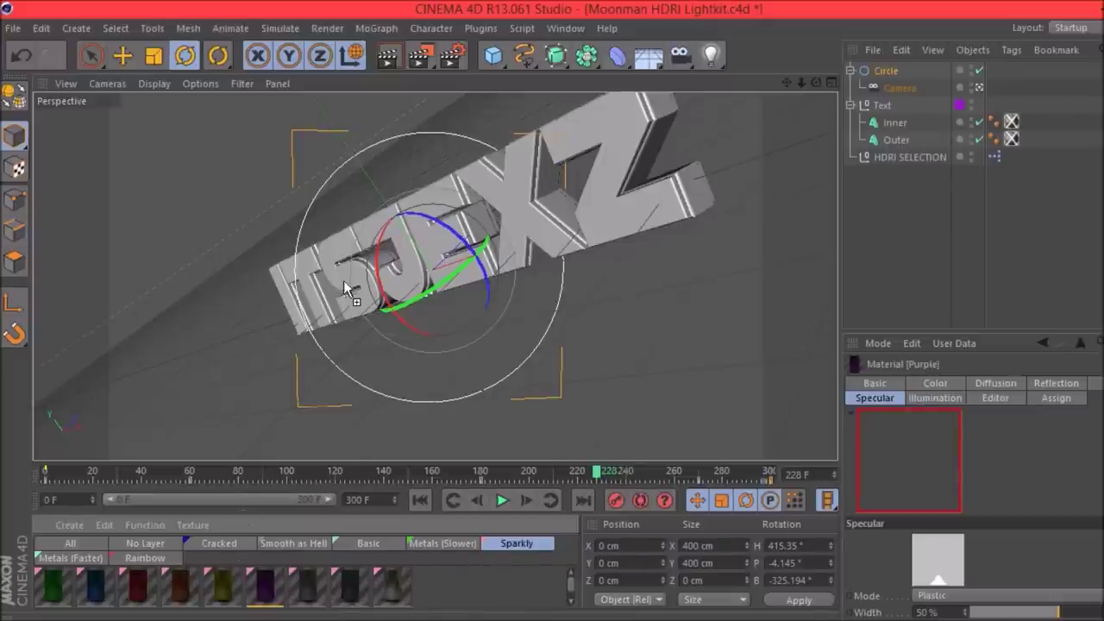
drag(345, 293, 345, 293)
Apply the Purple material from the Metals (Faster) layer to the Inner text.
click(901, 198)
click(891, 131)
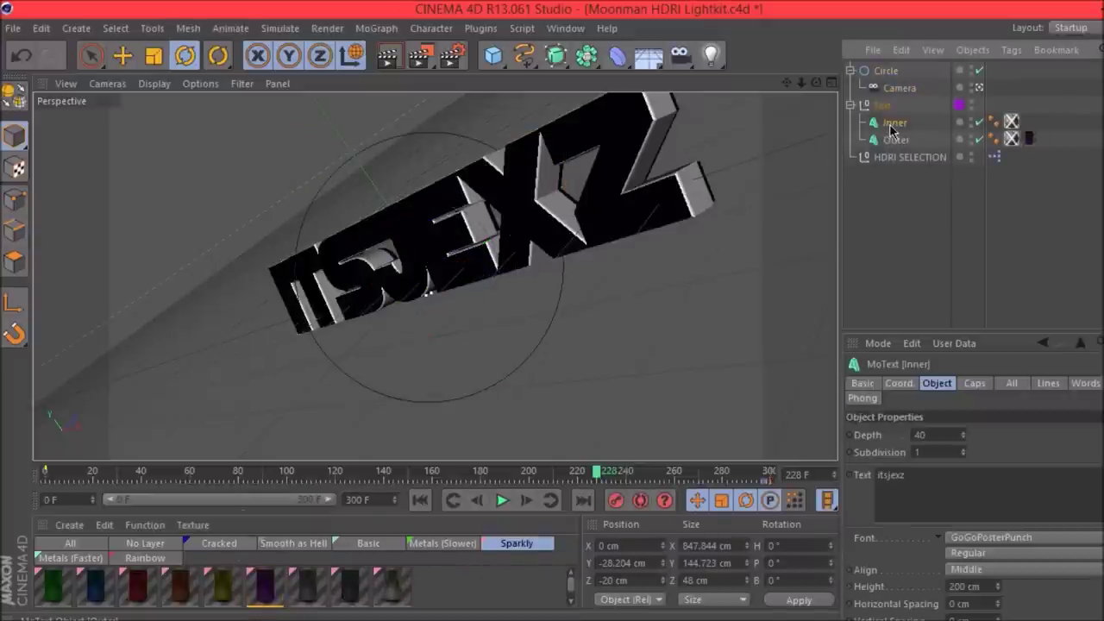
click(82, 560)
click(269, 591)
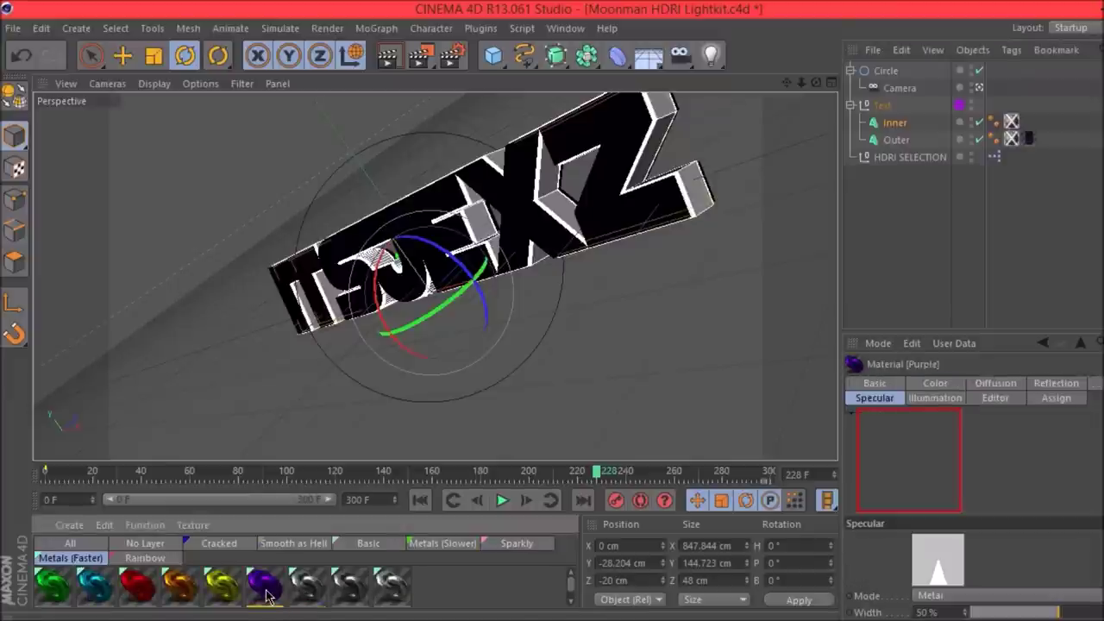
drag(328, 292, 328, 292)
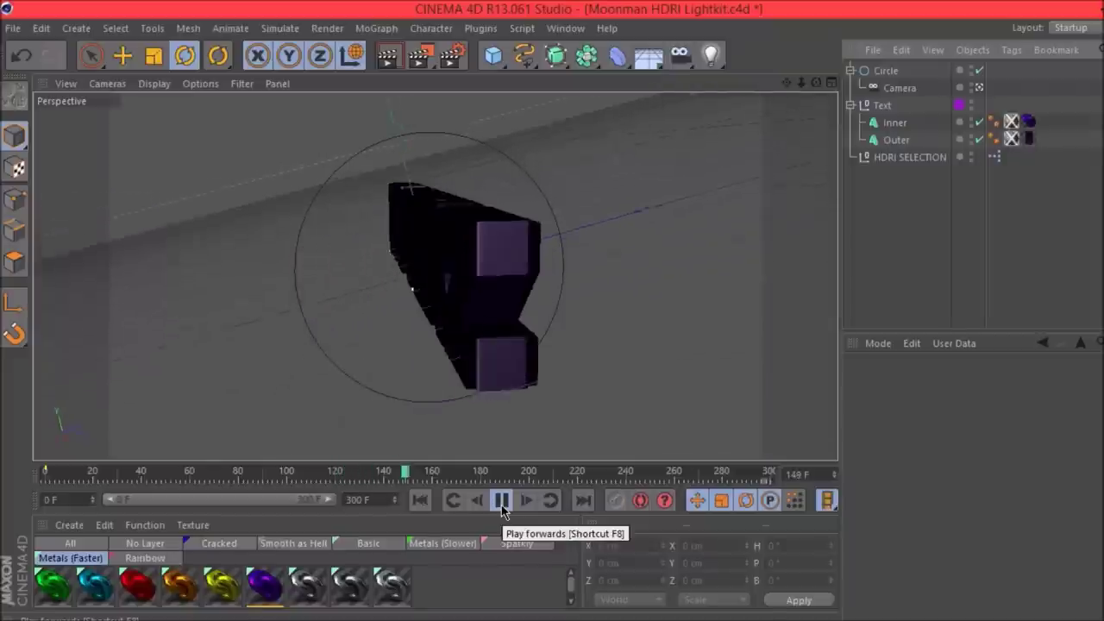
Stop playback at frame 177, render a preview of the view and scrub to frame 186.
click(501, 502)
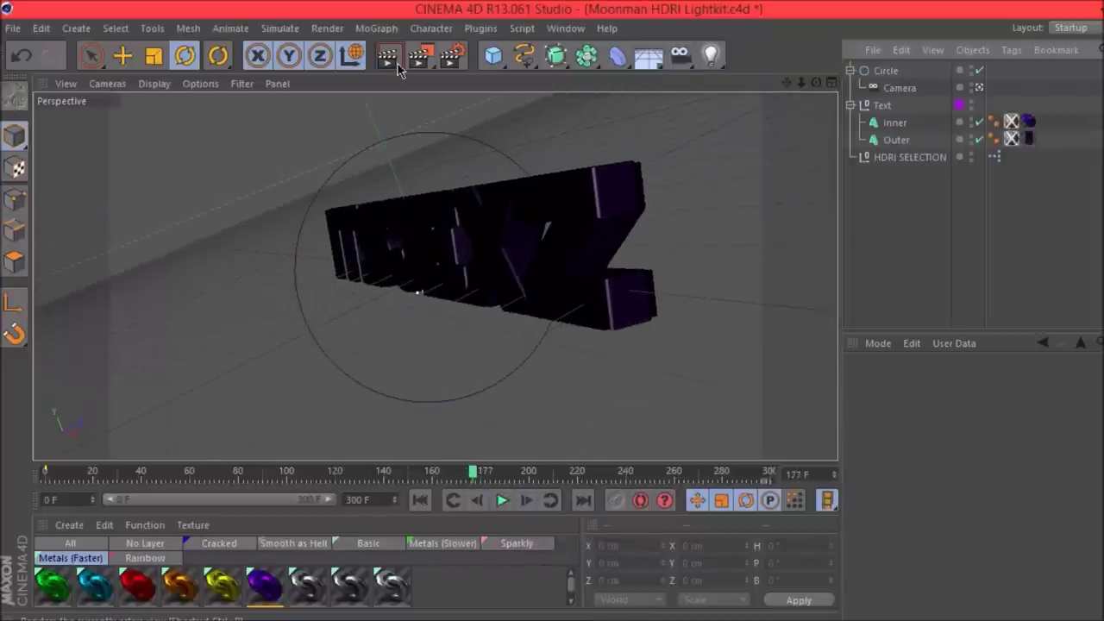
click(398, 65)
click(348, 269)
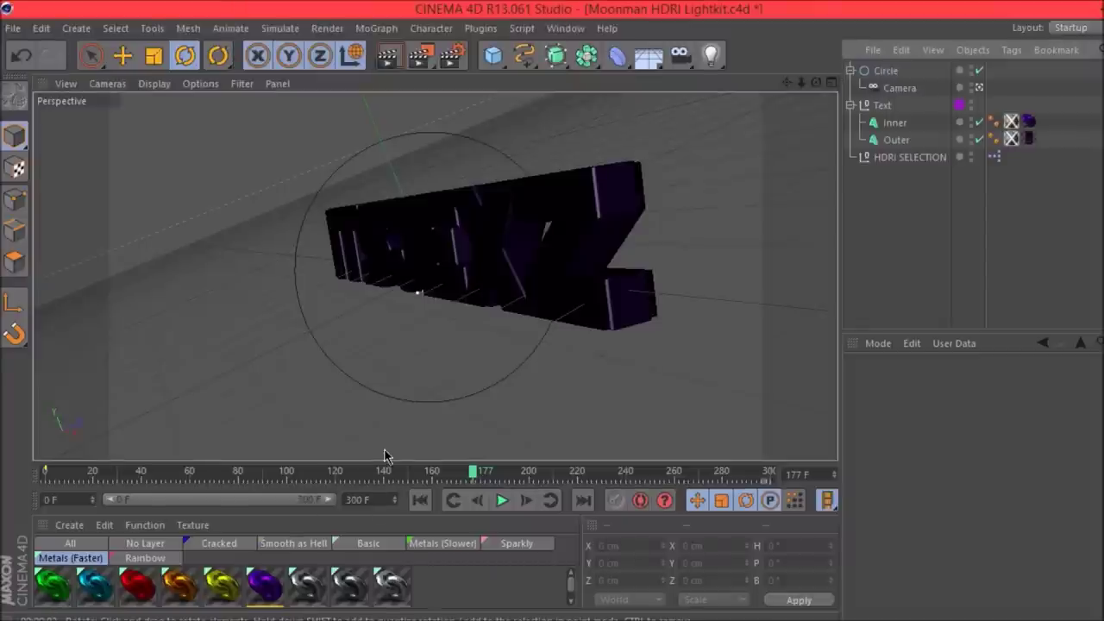
click(382, 474)
drag(382, 474, 496, 476)
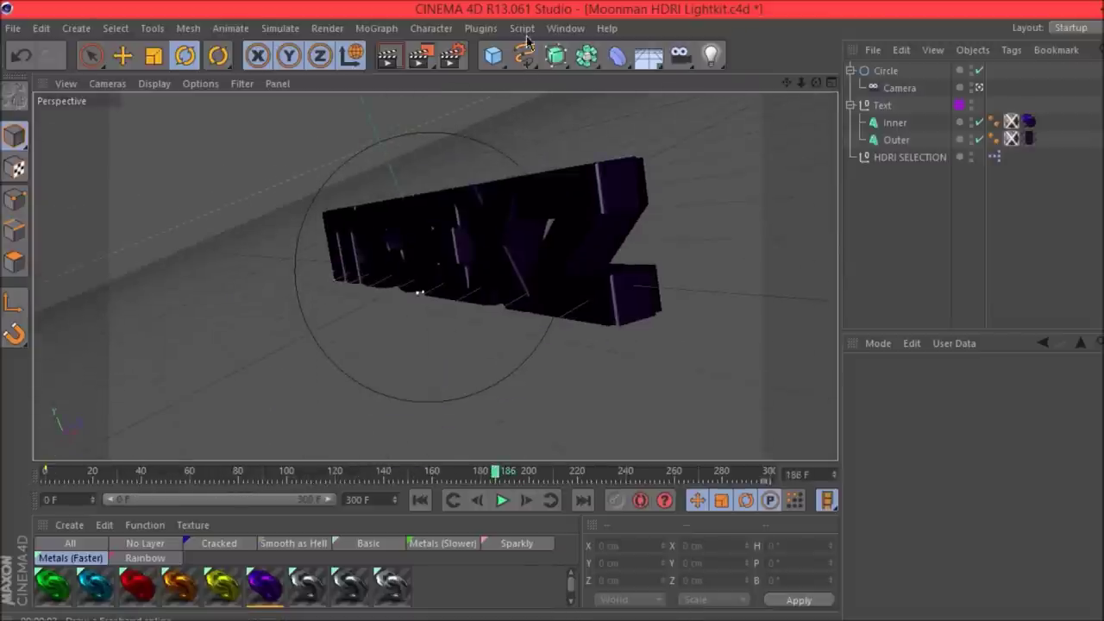
Add a Sweep NURBS object, a second circle spline and a star spline to the scene.
drag(524, 57, 628, 7)
drag(559, 61, 645, 146)
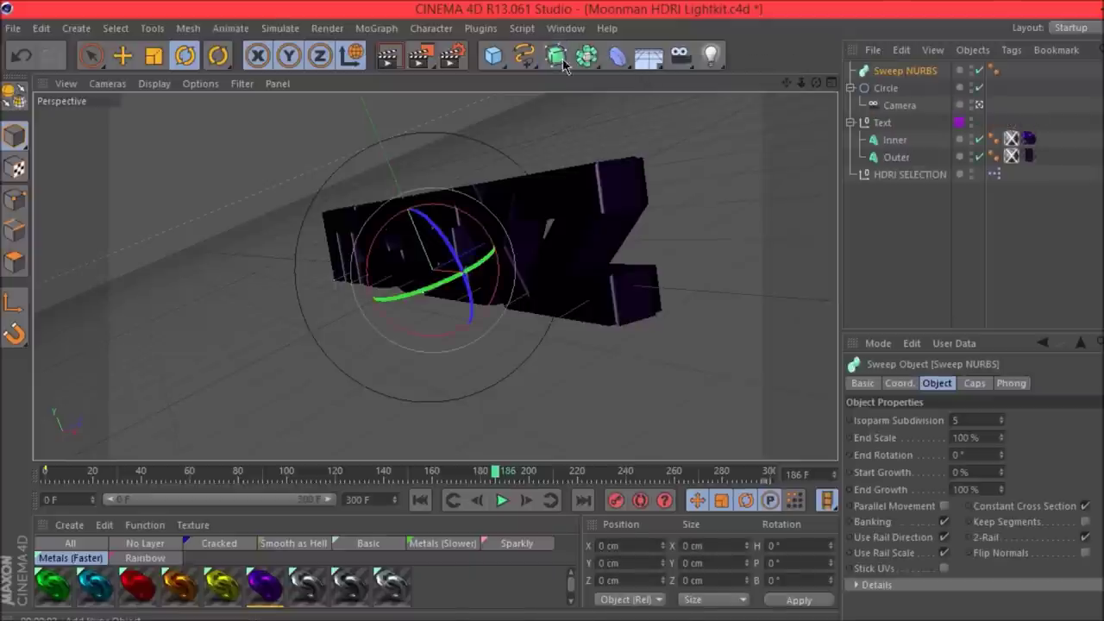
drag(527, 56, 664, 142)
drag(518, 62, 757, 172)
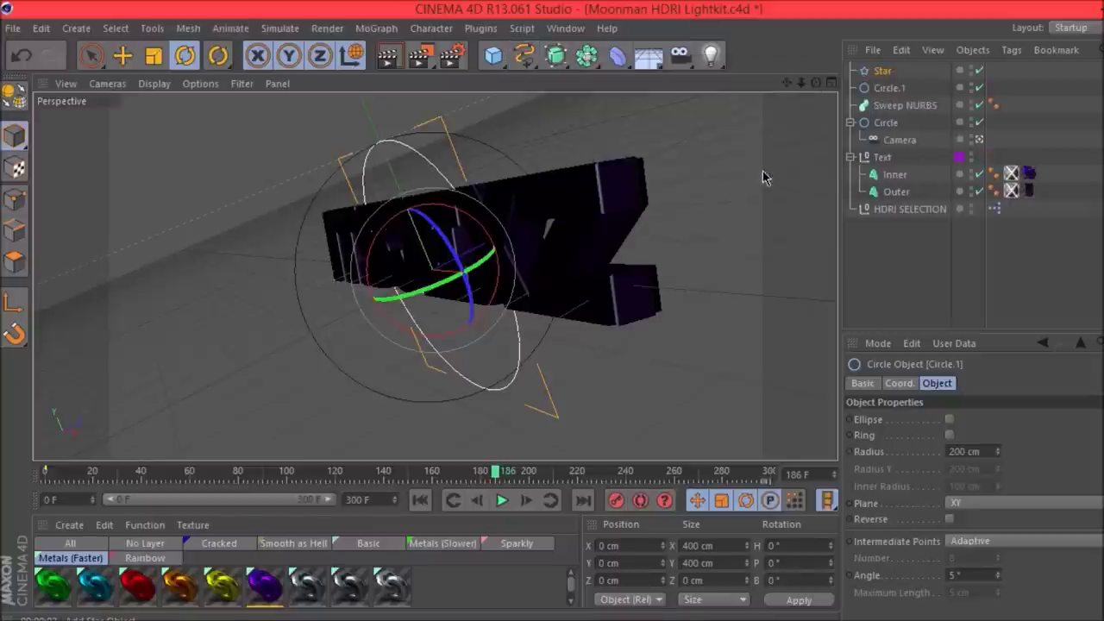
Nest the second circle and the star spline under the Sweep NURBS, with the circle as the profile above the star path.
click(888, 88)
drag(887, 112, 886, 113)
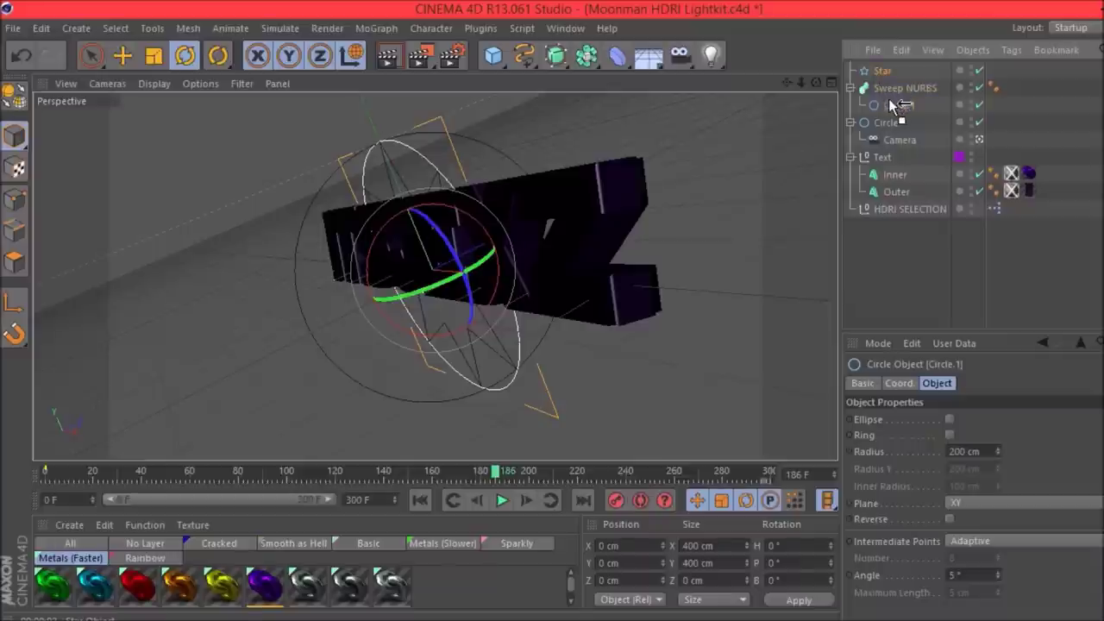
drag(897, 113, 895, 115)
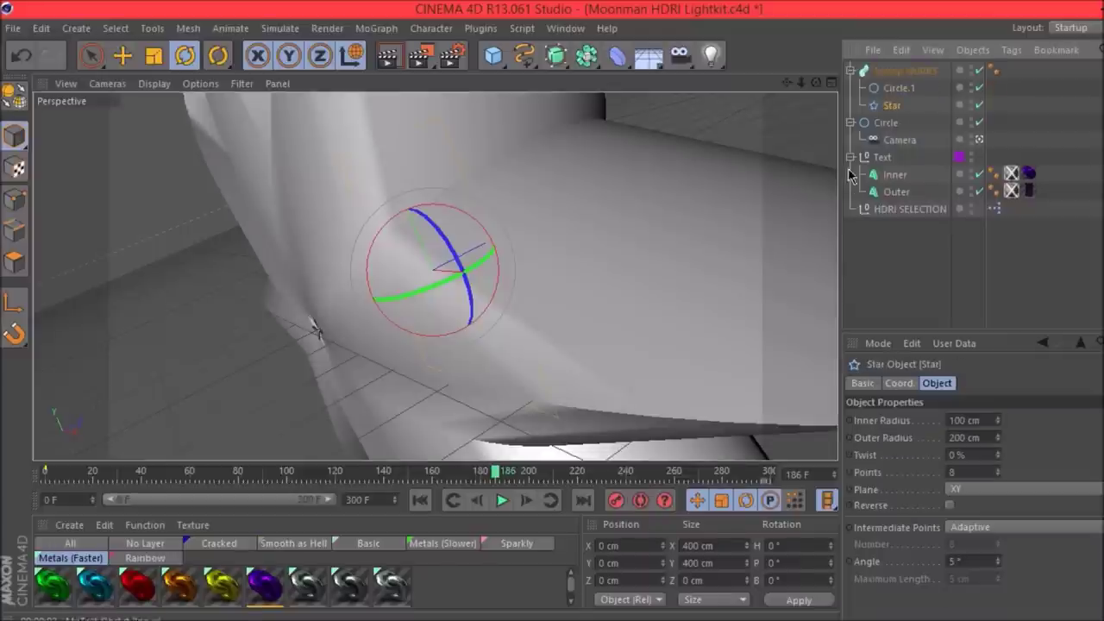
Leave the animated camera's view and look at the whole swept star in the free perspective view.
click(980, 140)
click(891, 295)
scroll(535, 206, up, 8)
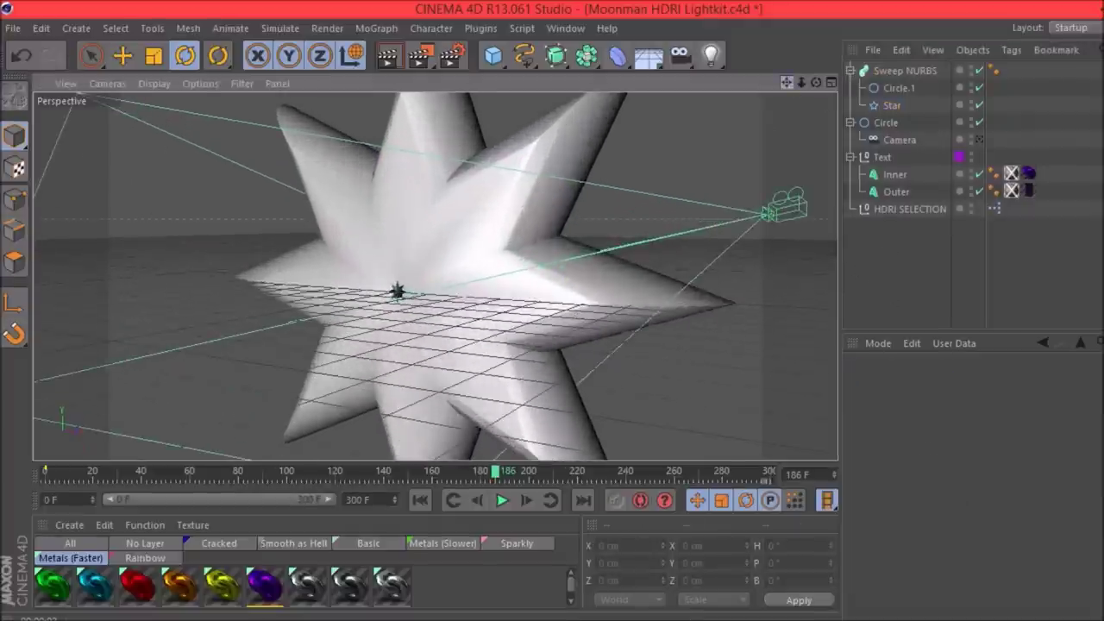
Set the radius of the sweep's profile circle to 8 cm.
click(905, 71)
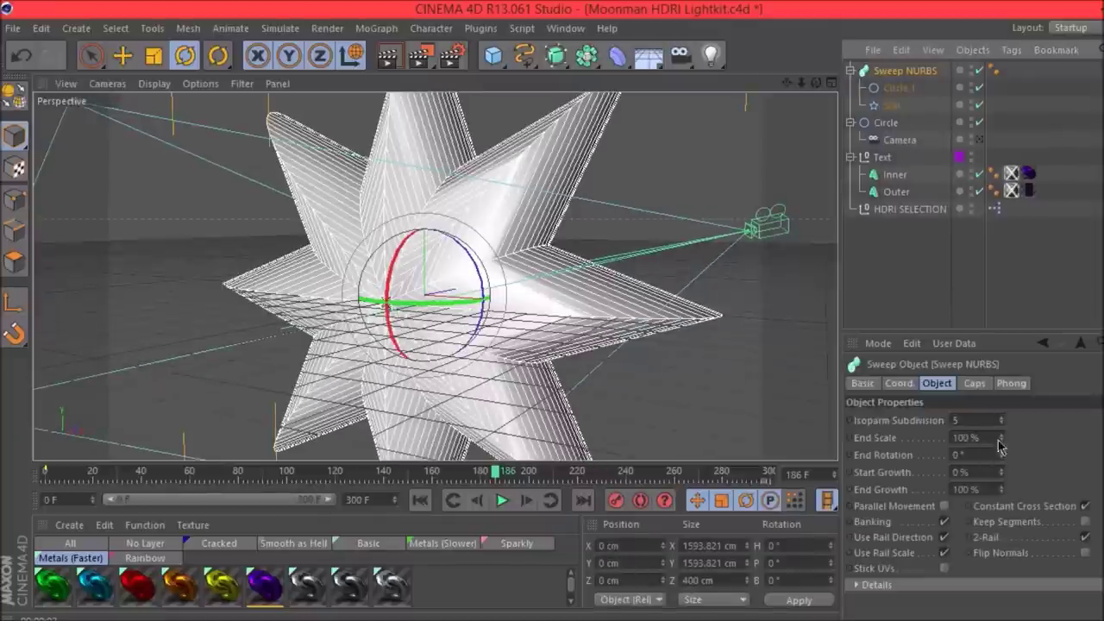
click(905, 90)
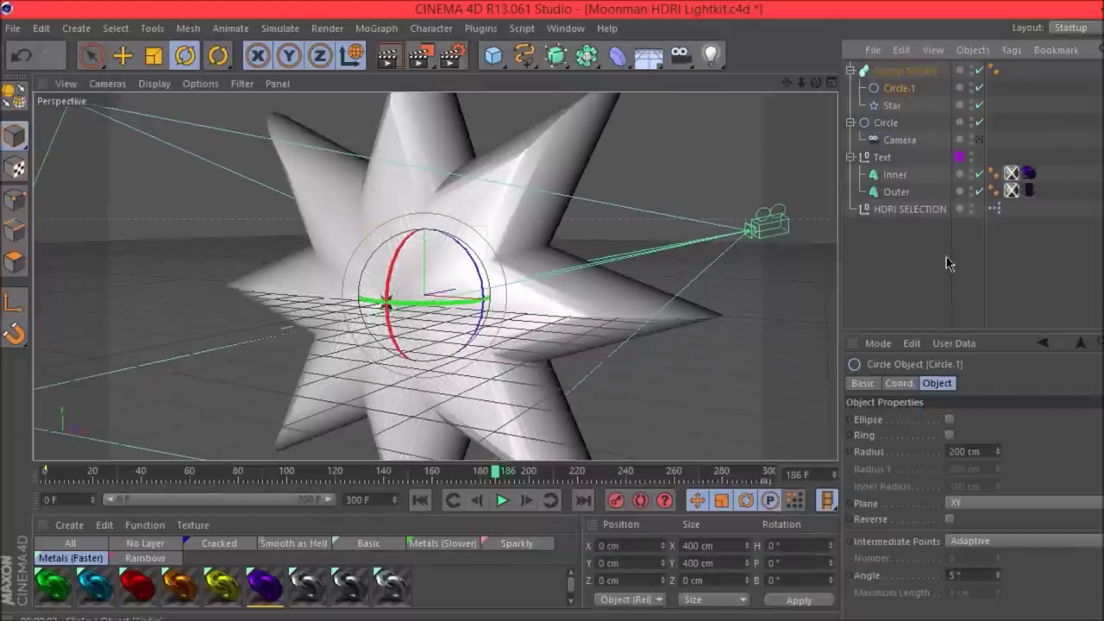
click(983, 450)
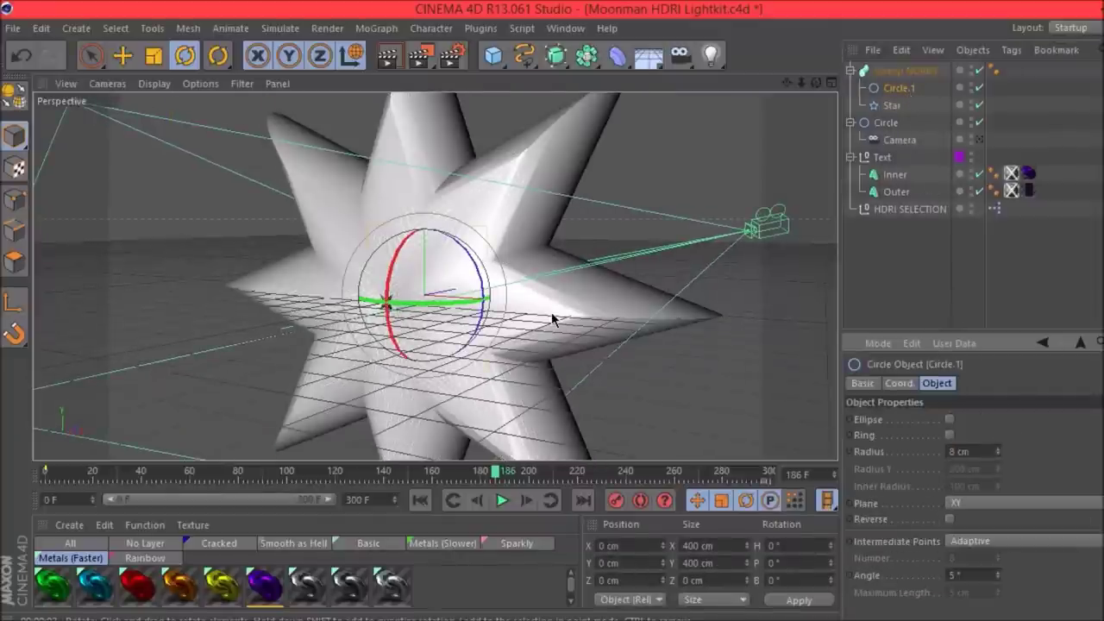
text(8)
key(Return)
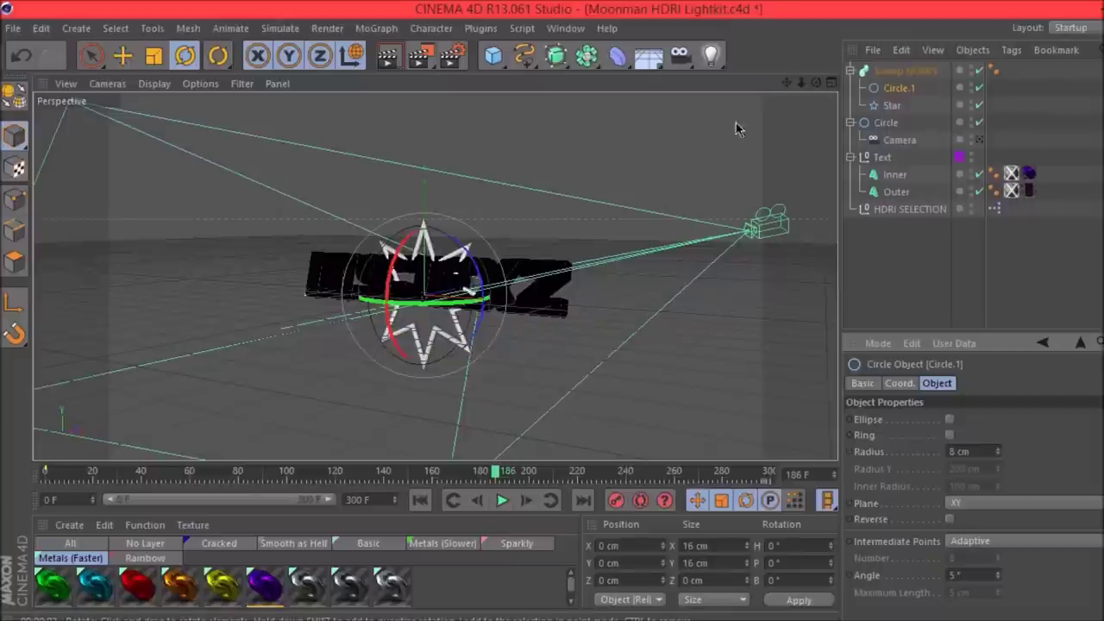
Undo the rotation made on the profile circle alone and tilt the entire Sweep NURBS to a pitch of about -8.2°.
scroll(435, 280, up, 3)
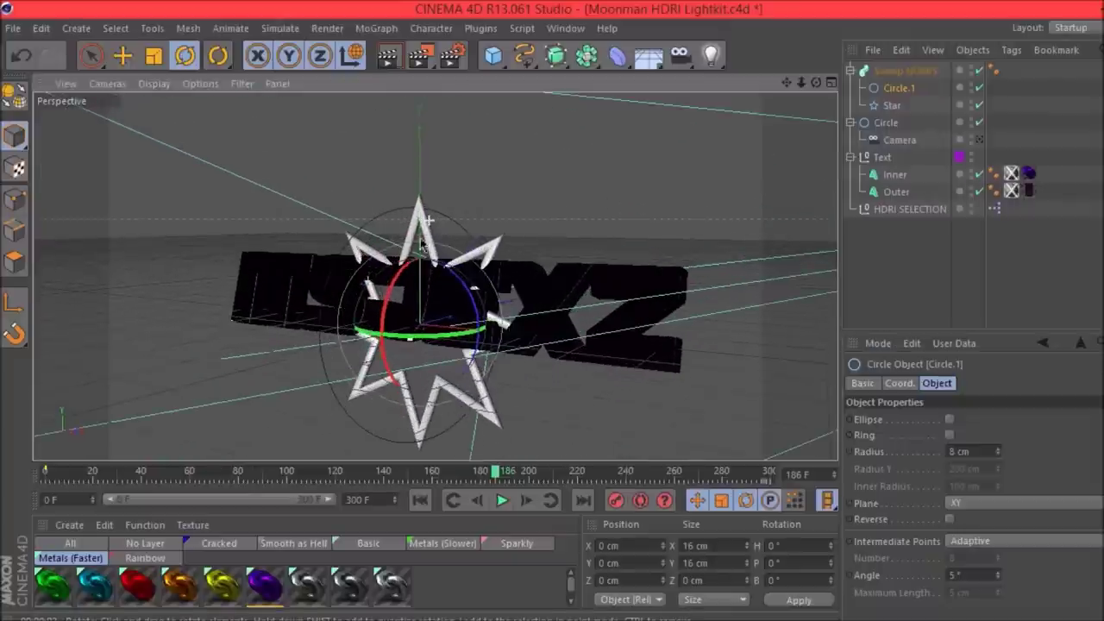
drag(392, 295, 388, 281)
key(ctrl+z)
click(905, 73)
drag(392, 286, 395, 278)
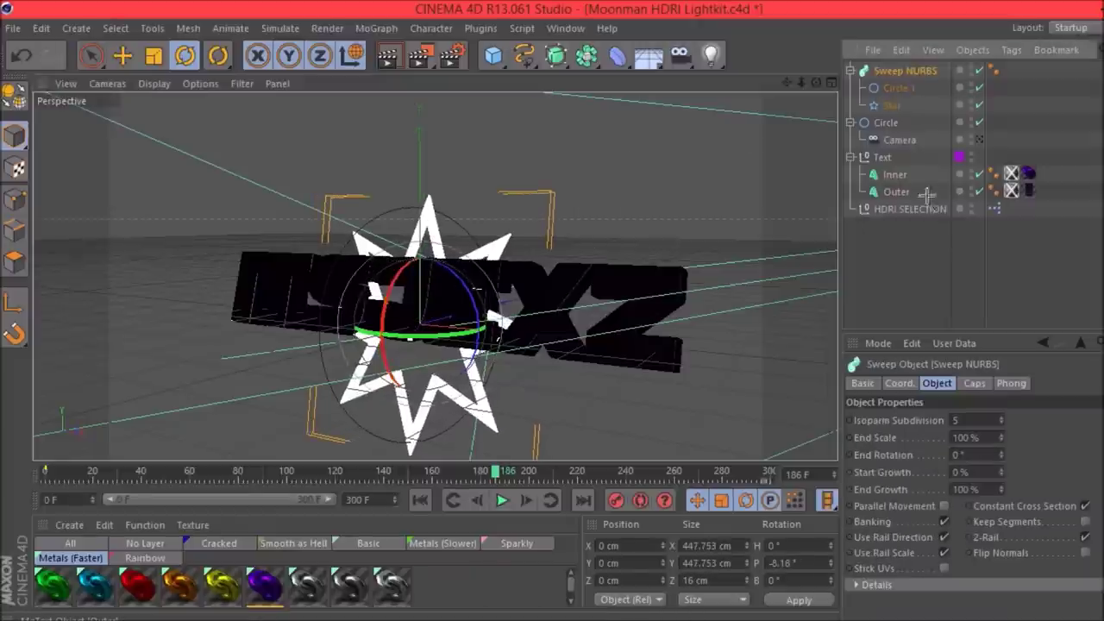
Scale the Sweep NURBS up uniformly to about 1665 cm across so the star surrounds the text.
click(892, 278)
alt+drag(603, 259, 528, 239)
mouse_move(817, 84)
mouse_down()
mouse_move(780, 107)
mouse_move(802, 95)
mouse_up()
drag(435, 275, 380, 278)
click(903, 73)
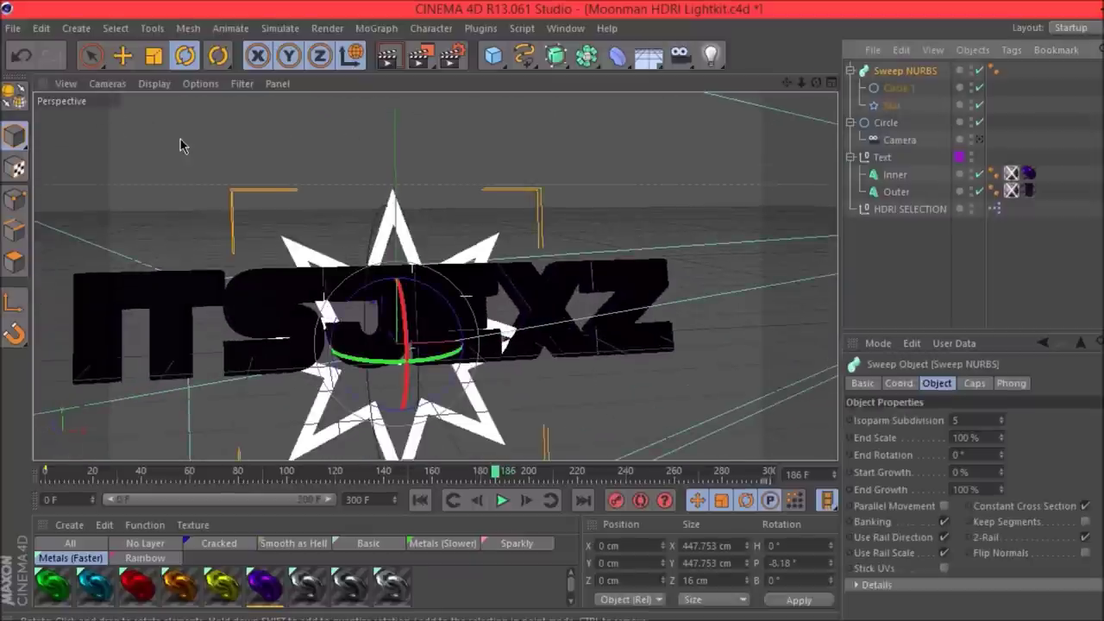
click(155, 58)
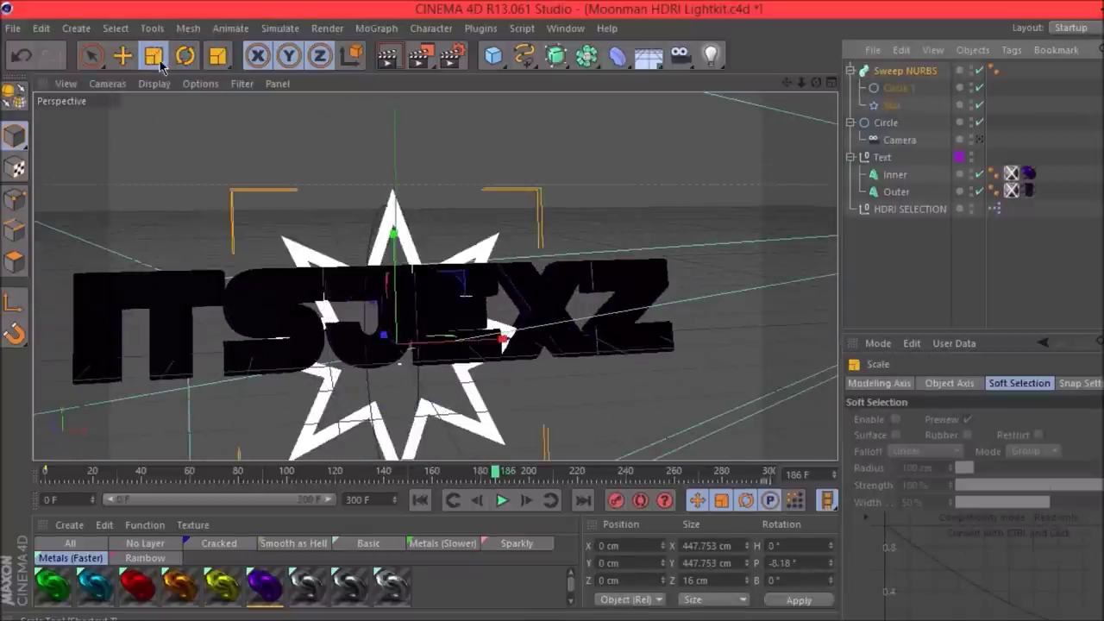
drag(461, 290, 375, 321)
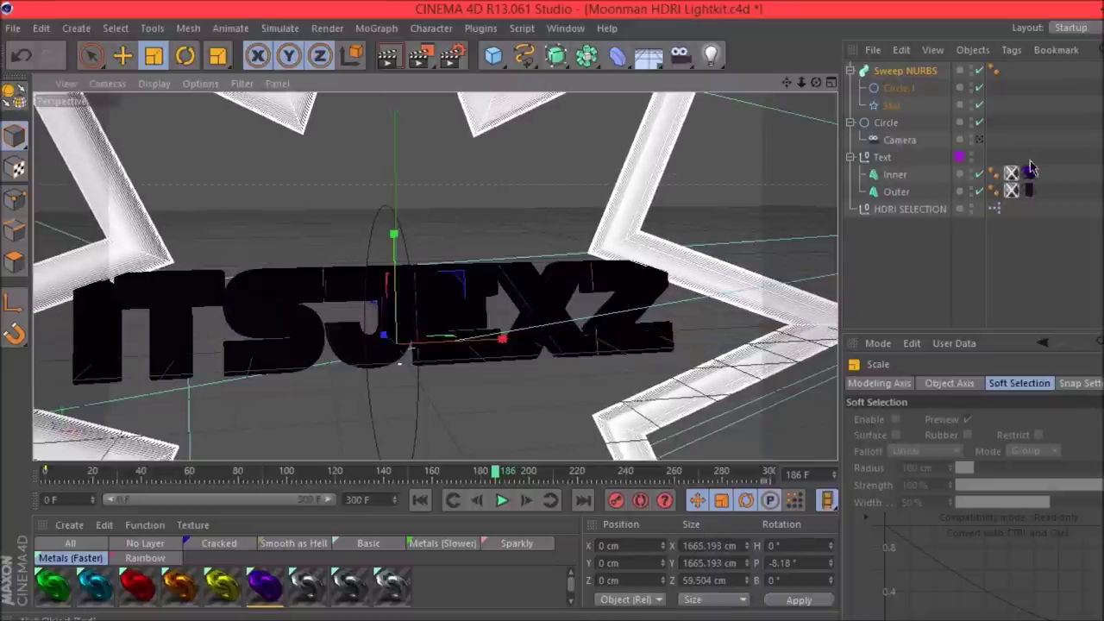
Set the Sweep NURBS's Start Growth to 100% at frame 0.
alt+drag(405, 285, 434, 276)
mouse_move(444, 472)
mouse_down()
mouse_move(24, 491)
mouse_move(584, 447)
mouse_move(445, 464)
mouse_move(460, 466)
mouse_up()
click(899, 88)
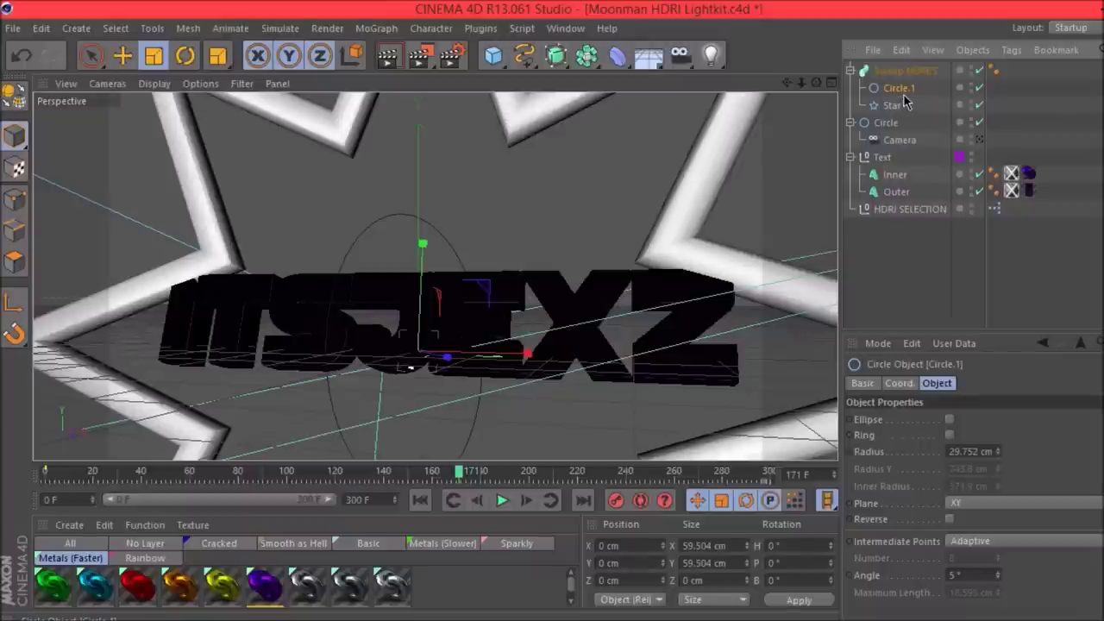
click(905, 70)
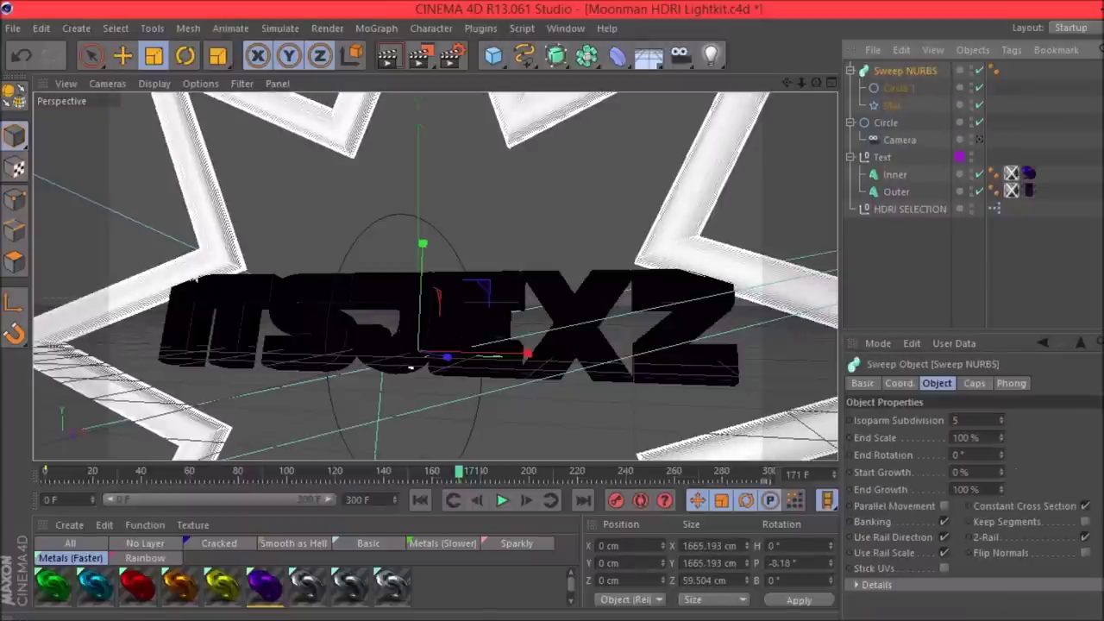
drag(92, 472, 3, 473)
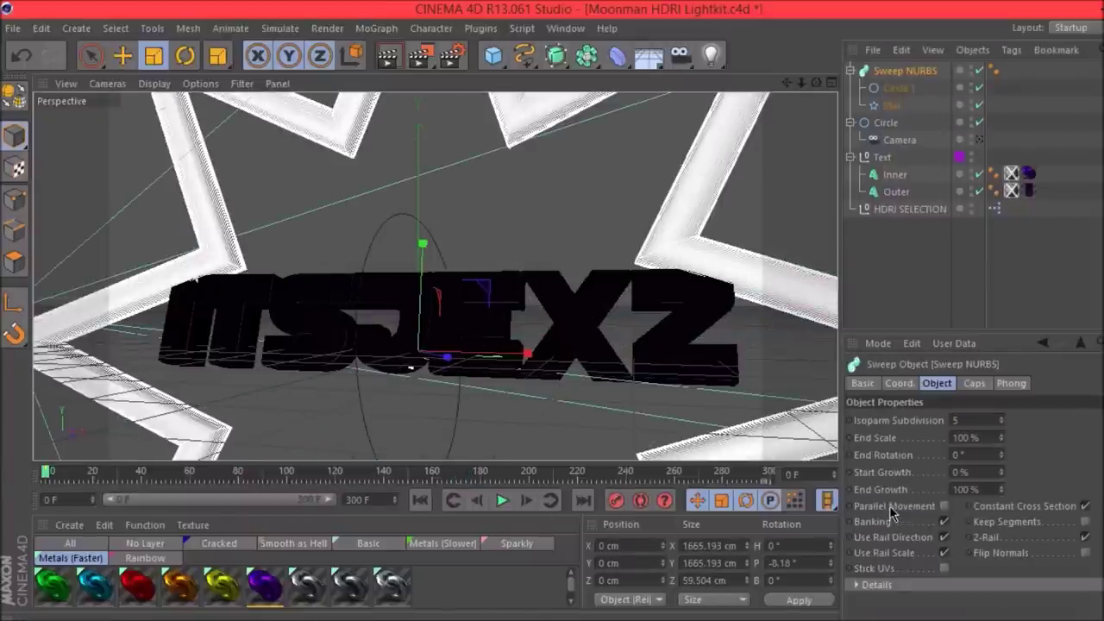
mouse_move(1000, 474)
mouse_down()
mouse_move(1000, 431)
mouse_move(1001, 477)
mouse_up()
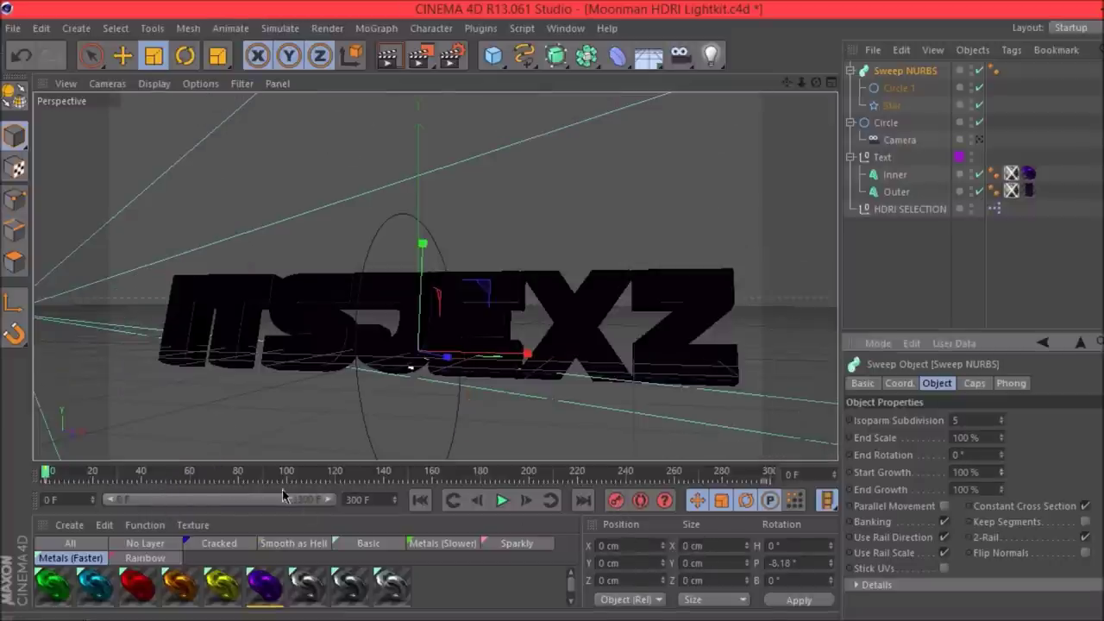
Try to record the star sweep's growth with Start Growth at 100% on frame 150 and 0% on frame 171.
click(407, 474)
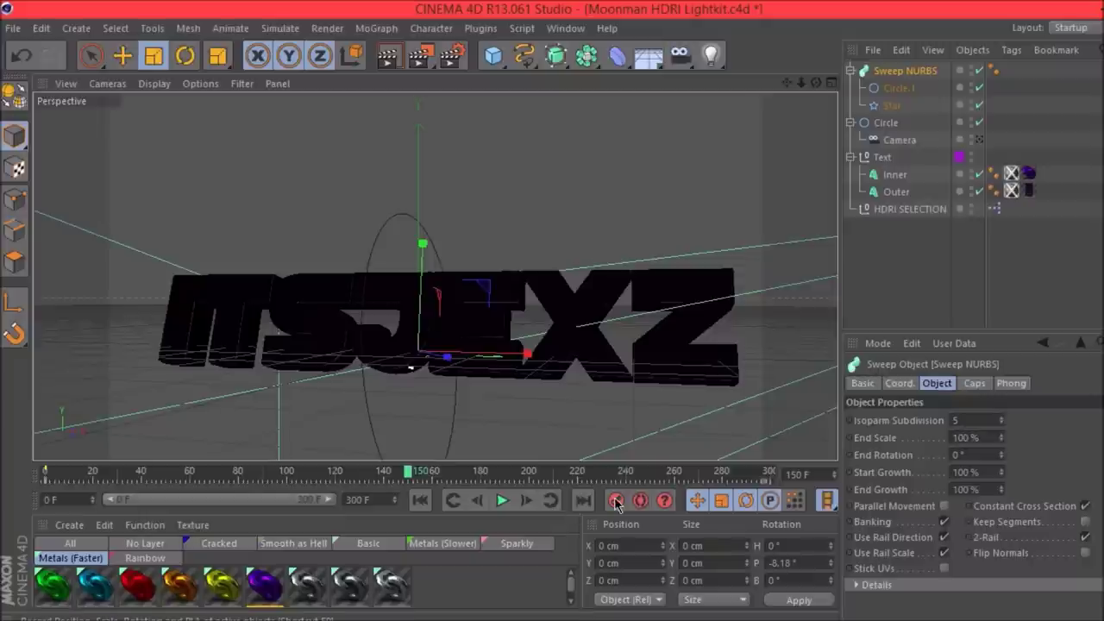
click(432, 476)
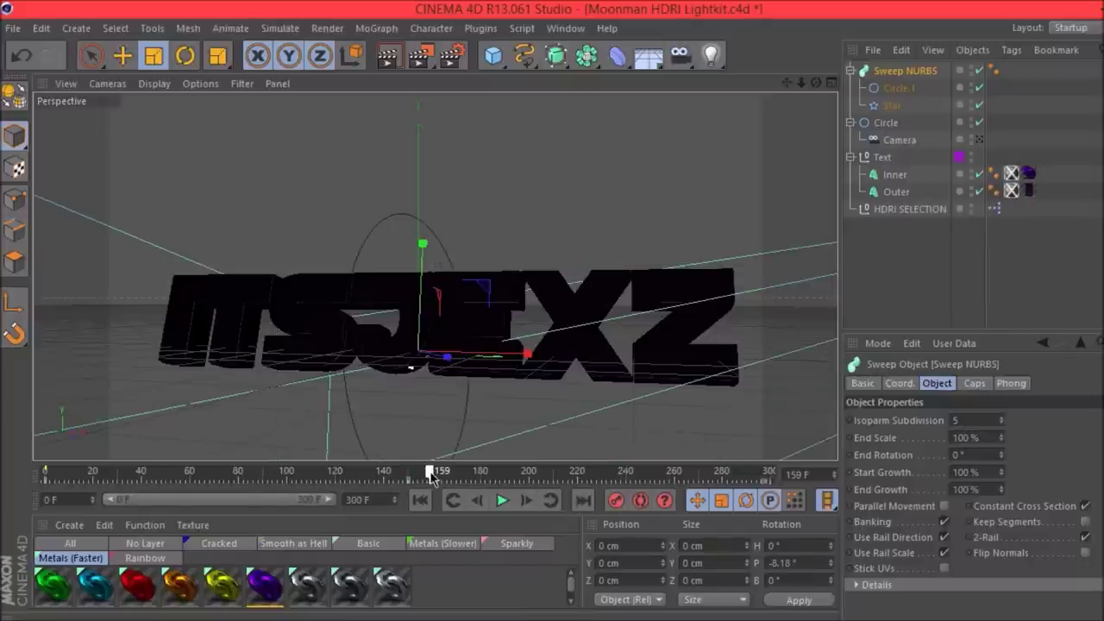
drag(434, 475, 460, 475)
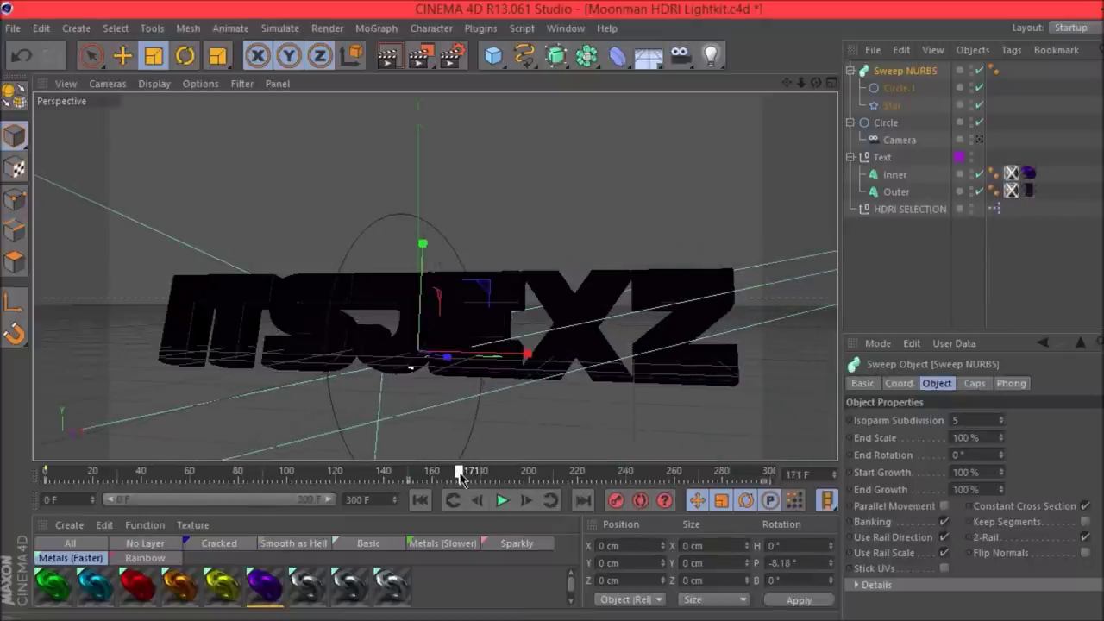
drag(995, 471, 963, 467)
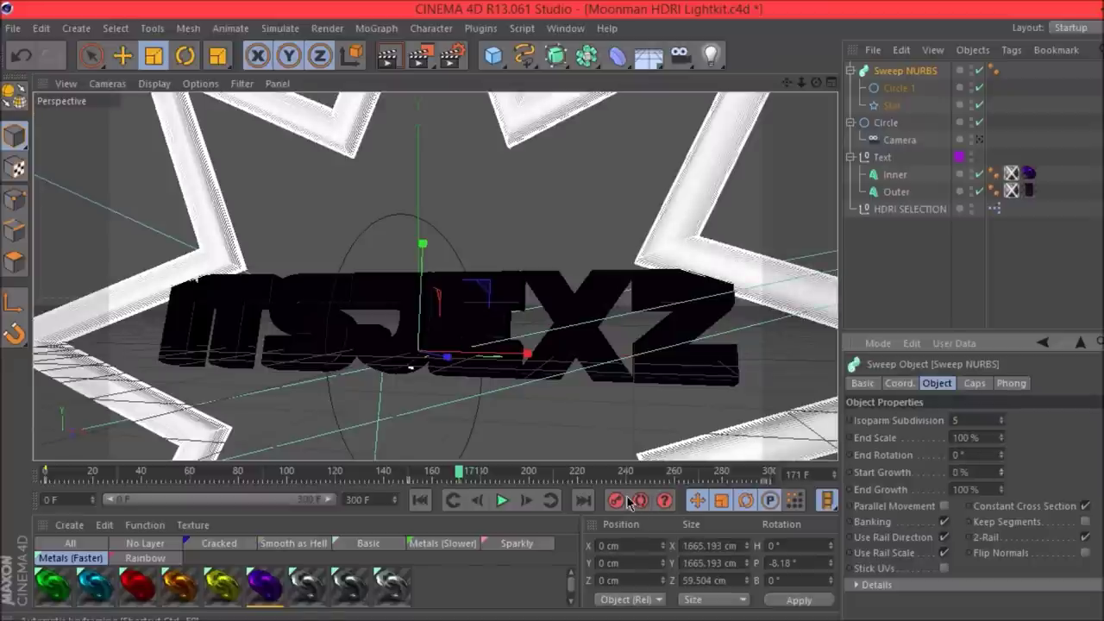
click(411, 476)
mouse_move(410, 476)
mouse_down()
mouse_move(436, 474)
mouse_move(342, 465)
mouse_move(414, 471)
mouse_up()
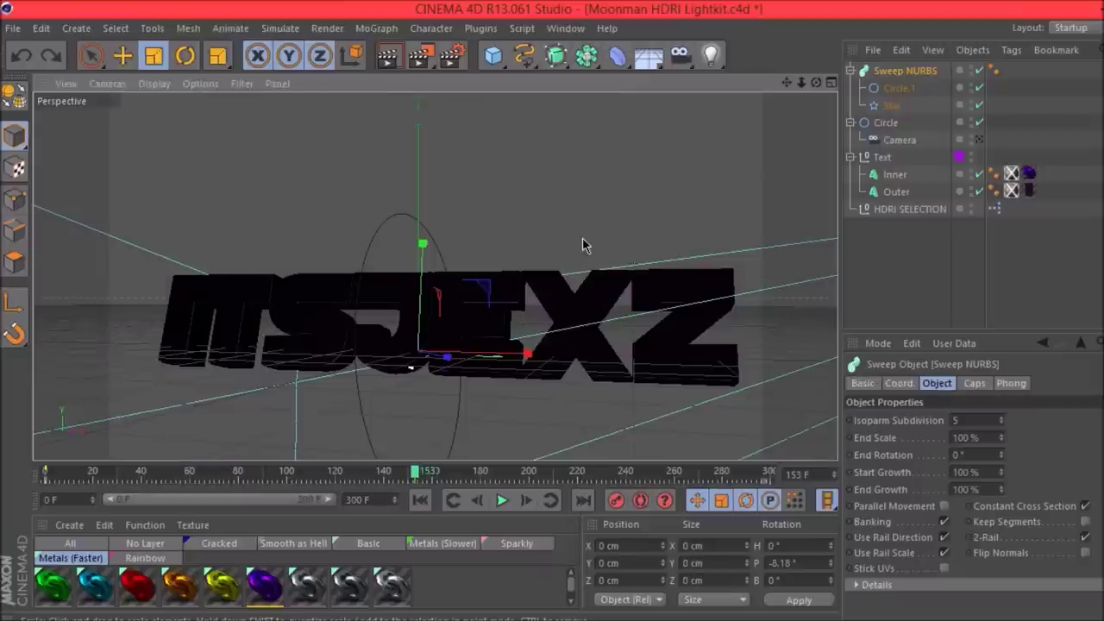
Turn on automatic keyframing and key the sweep's Start Growth at 100% on frame 140 and 0% on frame 170.
drag(414, 473, 384, 479)
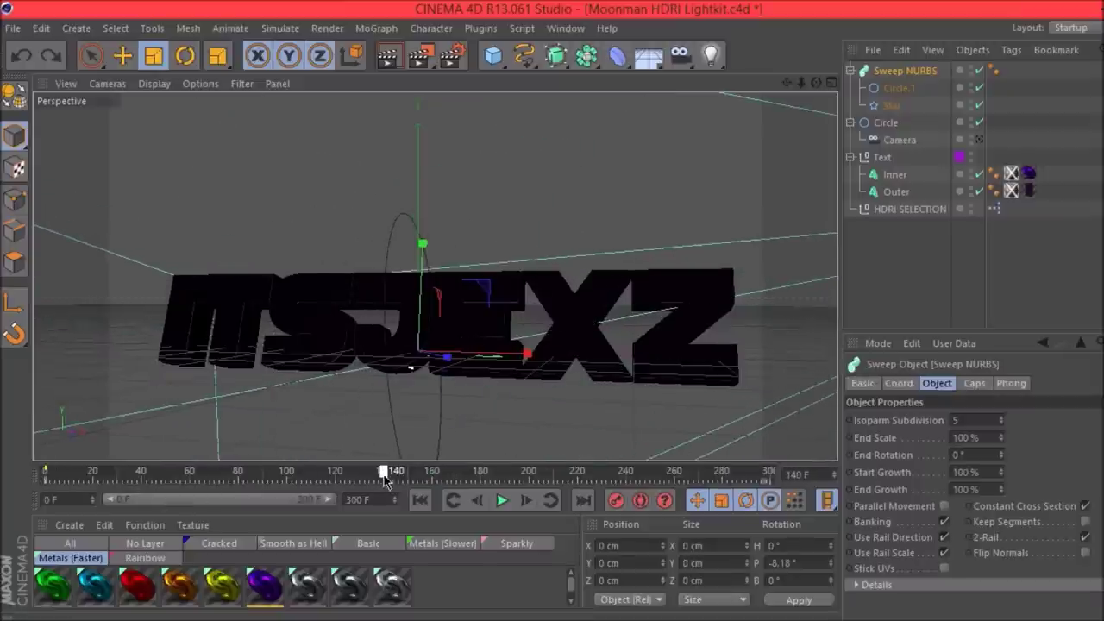
click(640, 500)
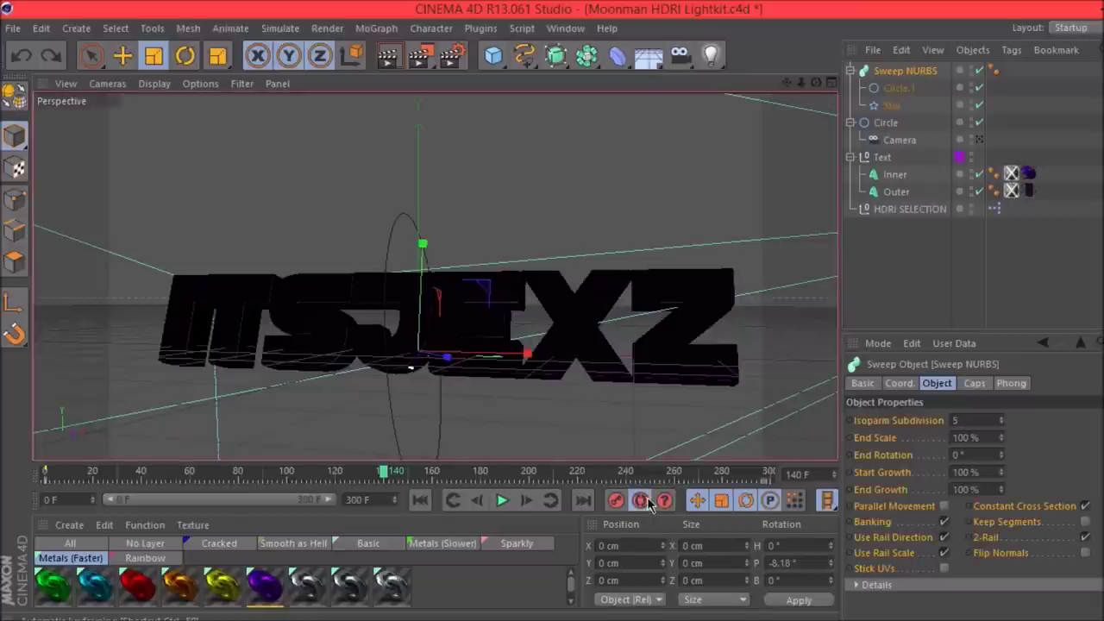
click(976, 472)
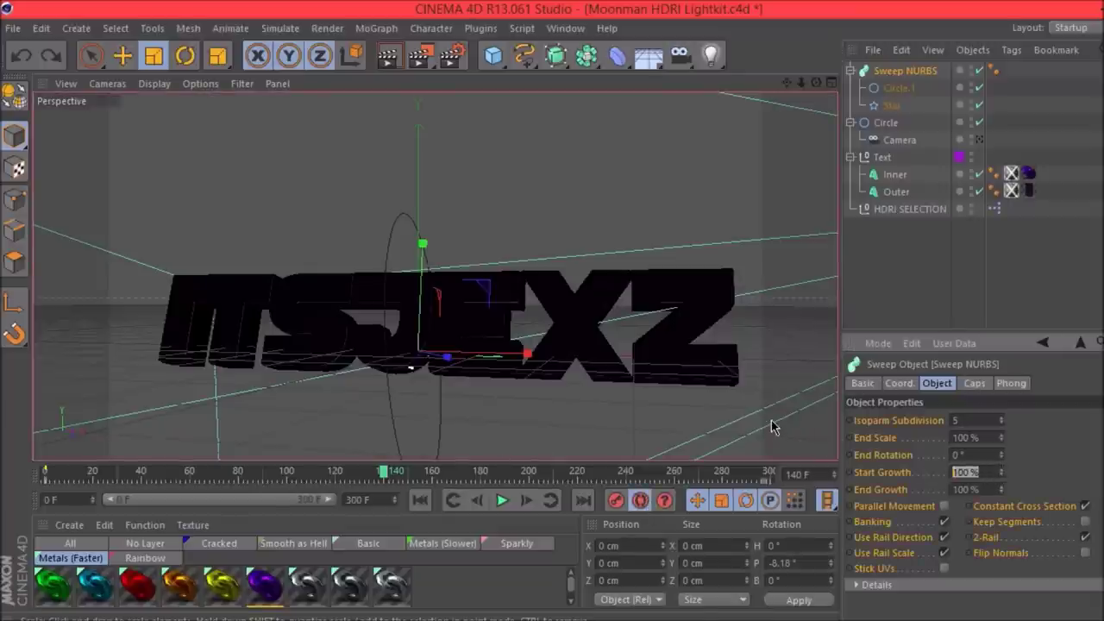
click(435, 473)
click(459, 473)
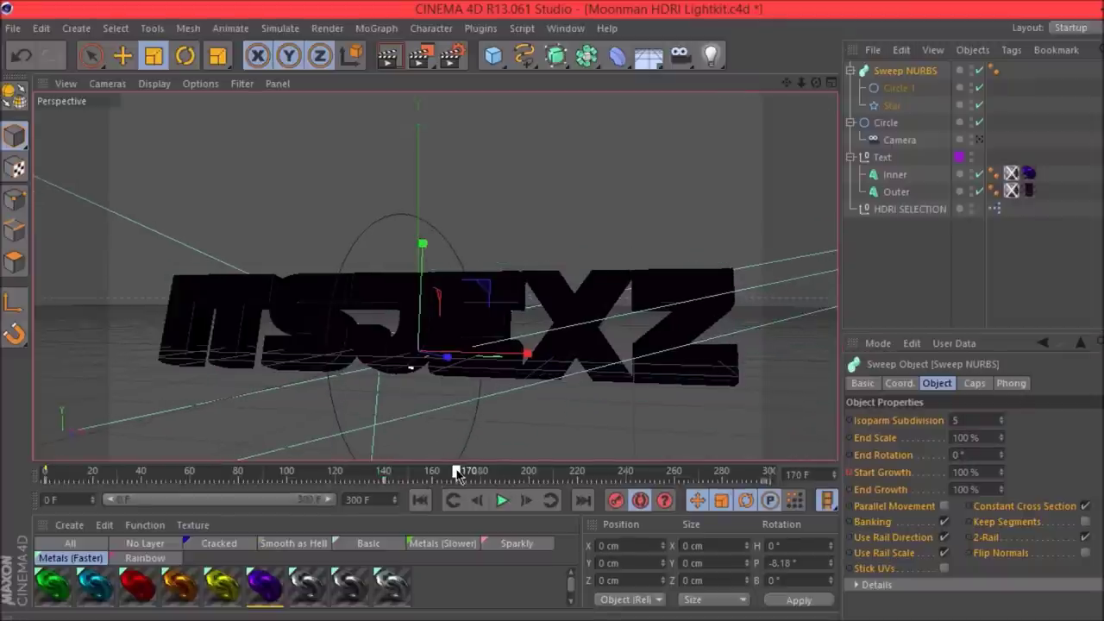
drag(1000, 472, 1000, 509)
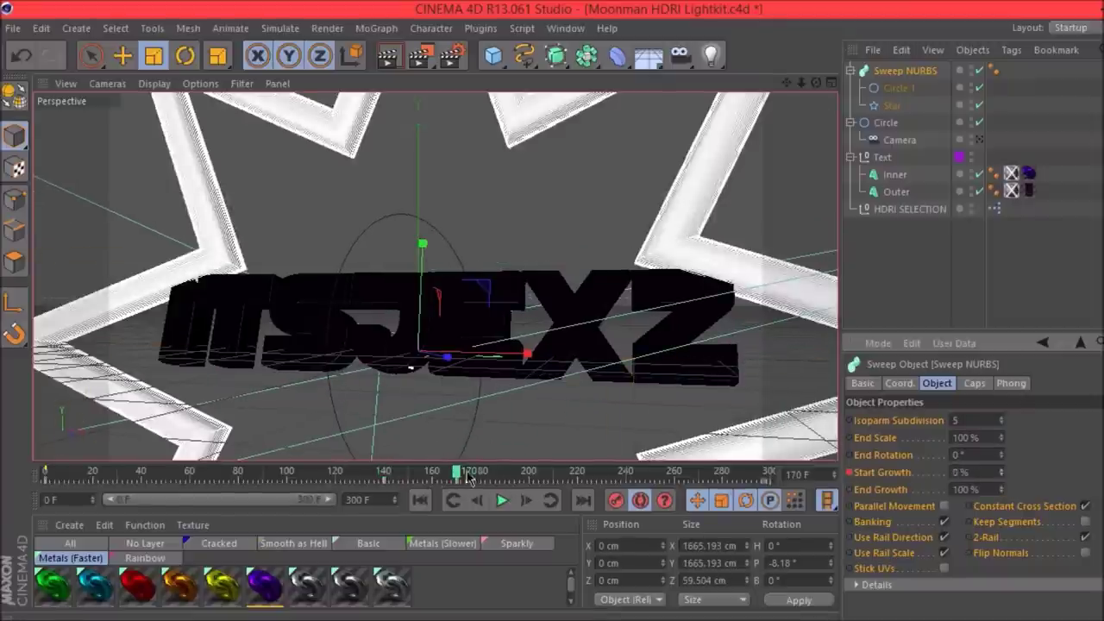
Check the beginning of the sweep's growth animation around frame 140 and its Start Growth key.
click(385, 474)
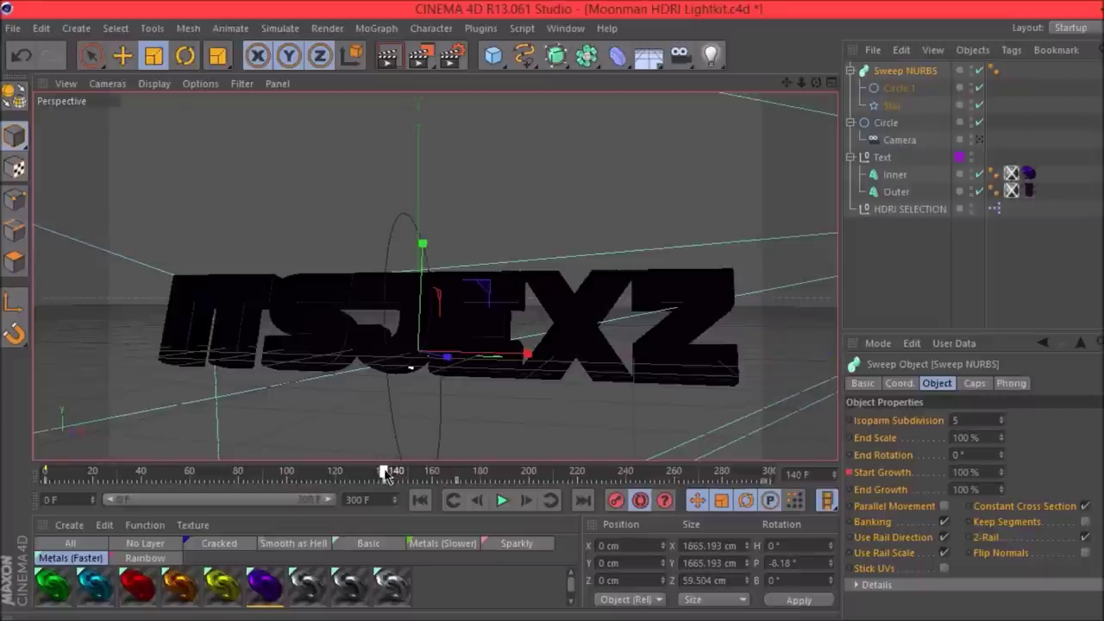
mouse_move(391, 473)
mouse_down()
mouse_move(599, 474)
mouse_move(387, 476)
mouse_up()
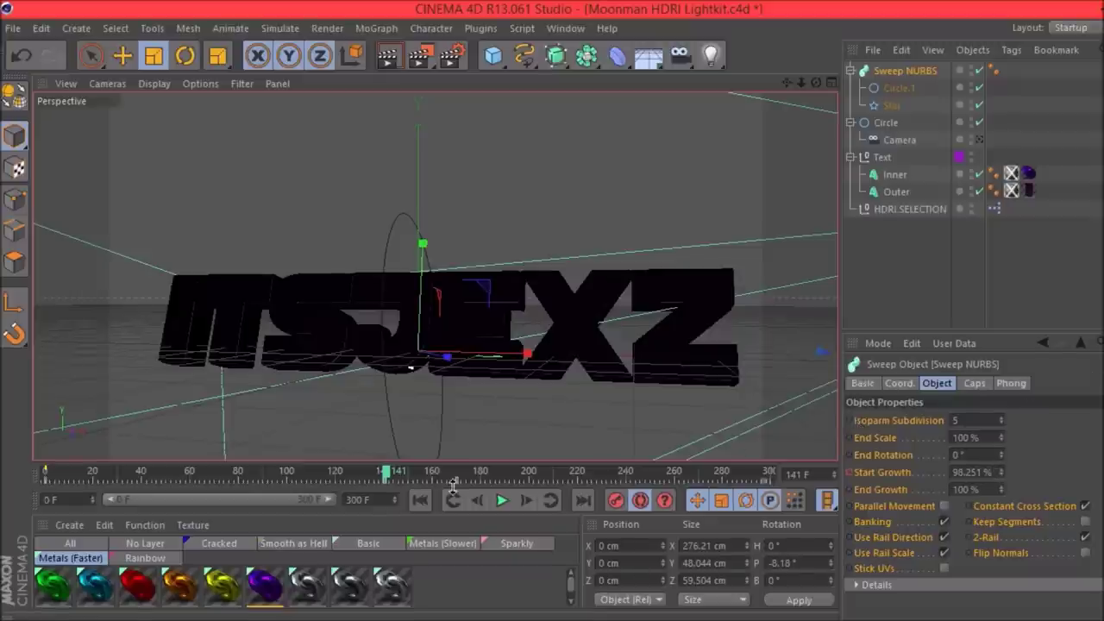
click(477, 500)
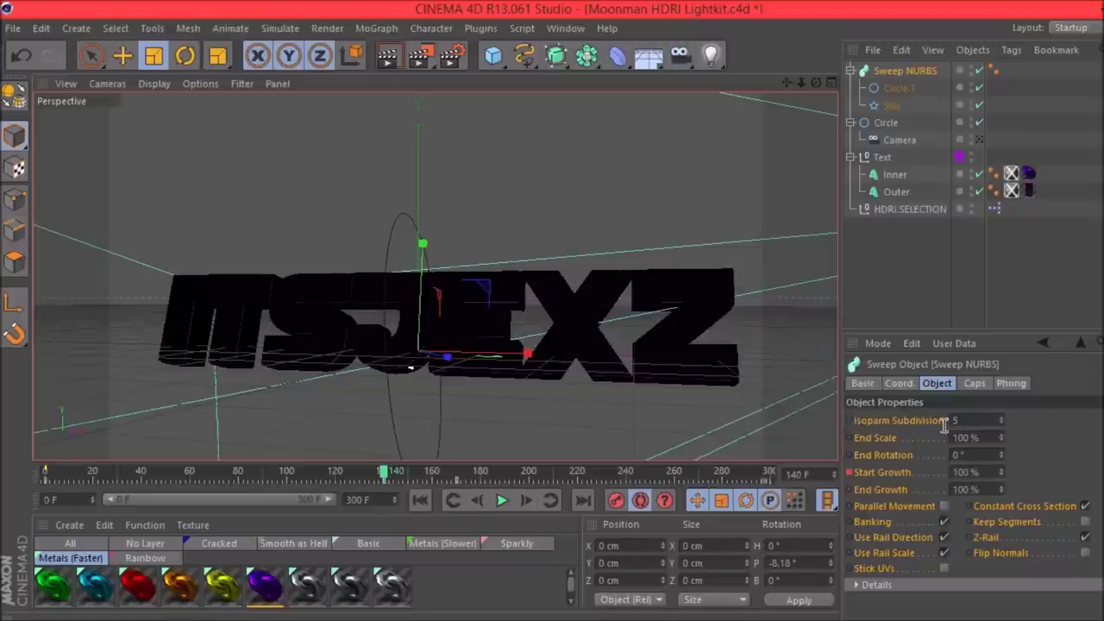
click(973, 472)
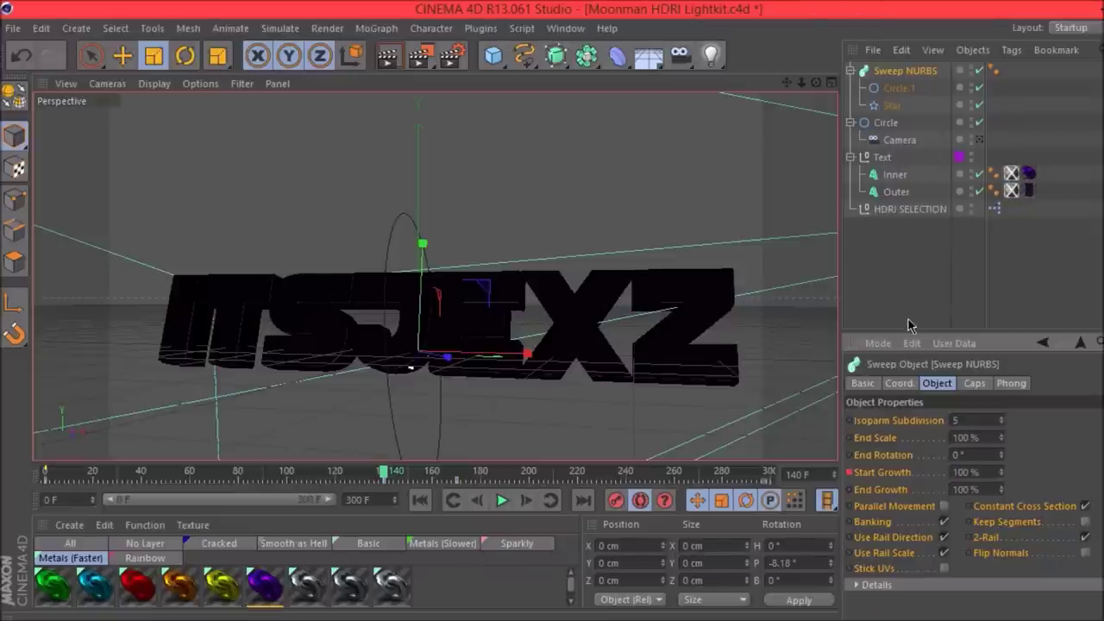
Animate the sweep's retraction by keying End Growth around frame 260 and setting it to 100% at frame 240.
drag(397, 474, 627, 487)
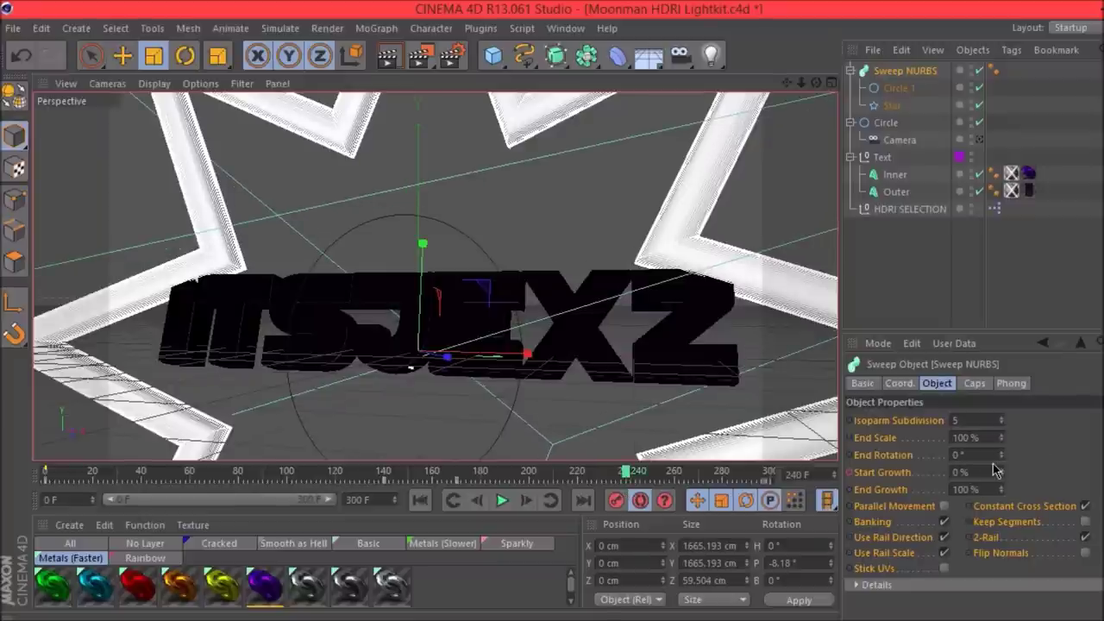
click(959, 471)
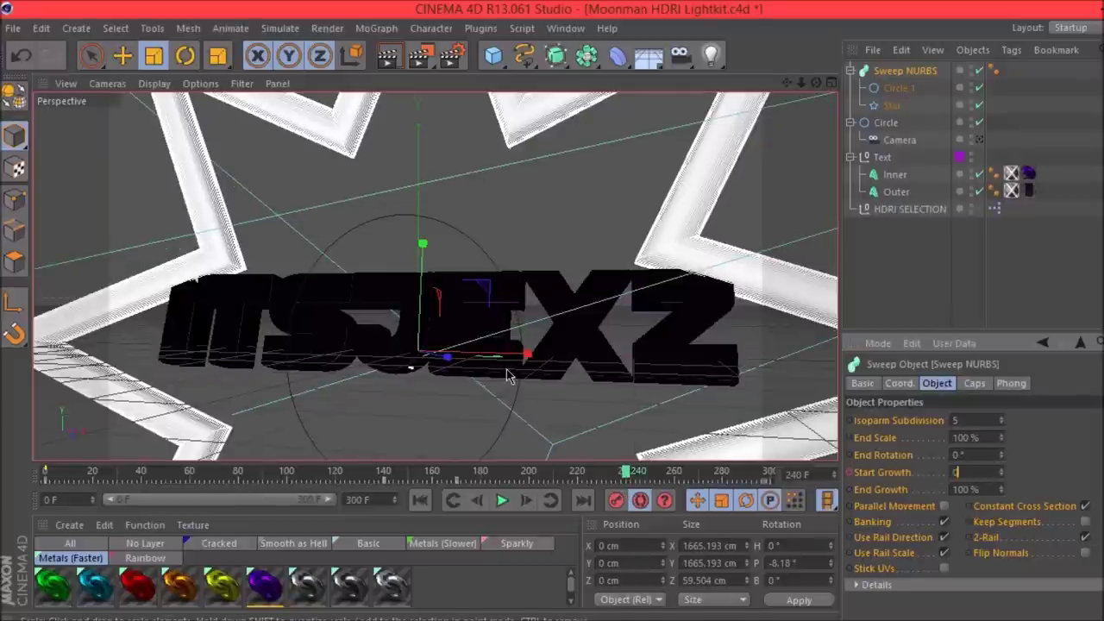
click(673, 471)
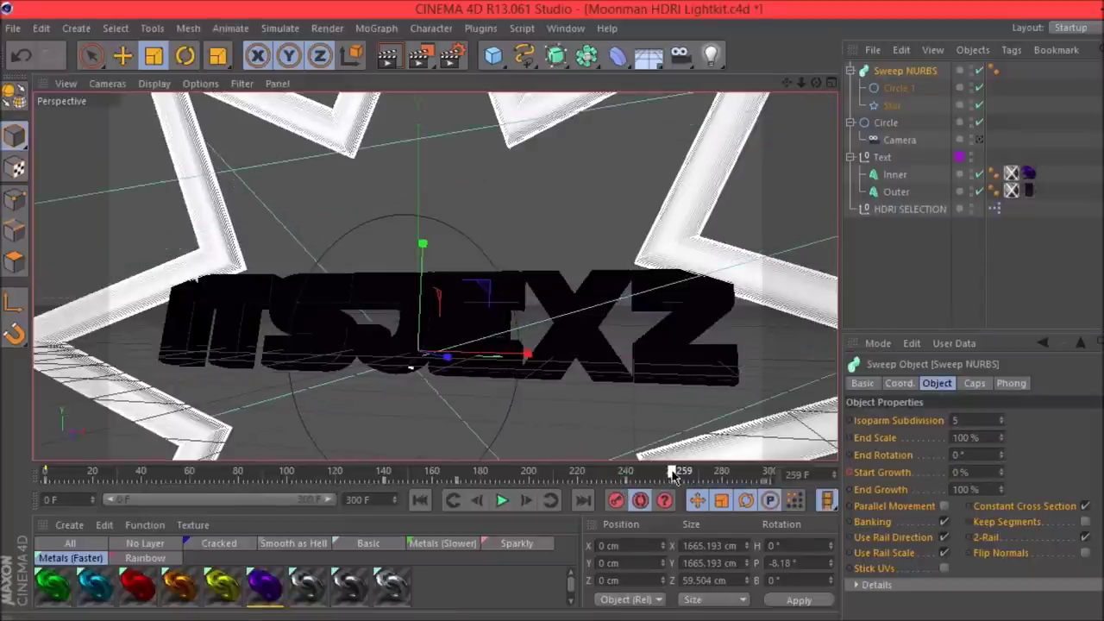
drag(1001, 489, 627, 472)
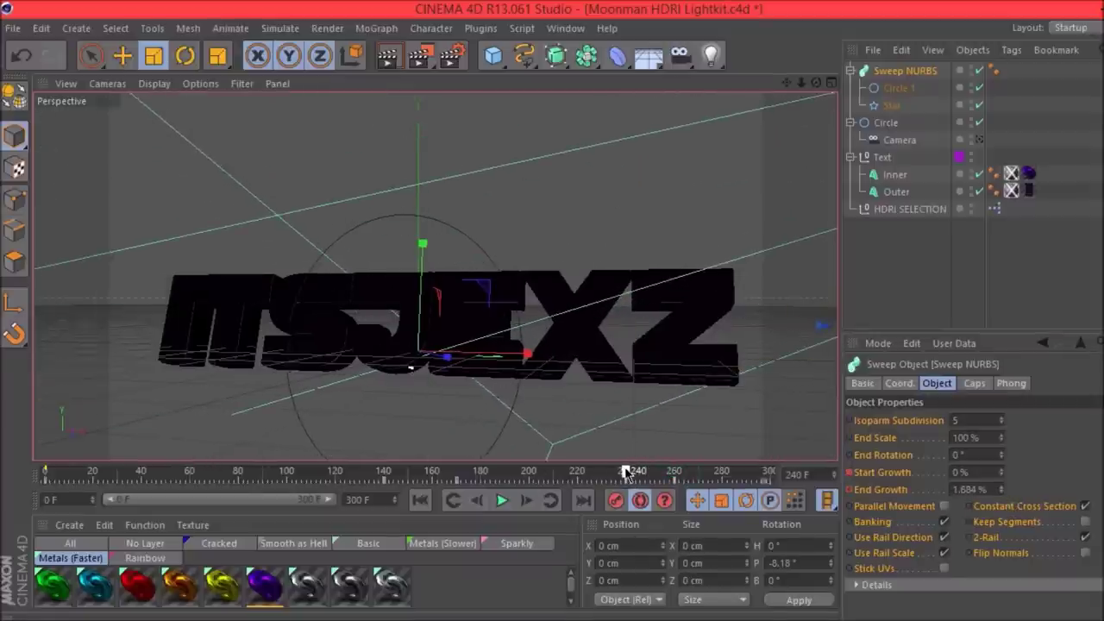
click(990, 489)
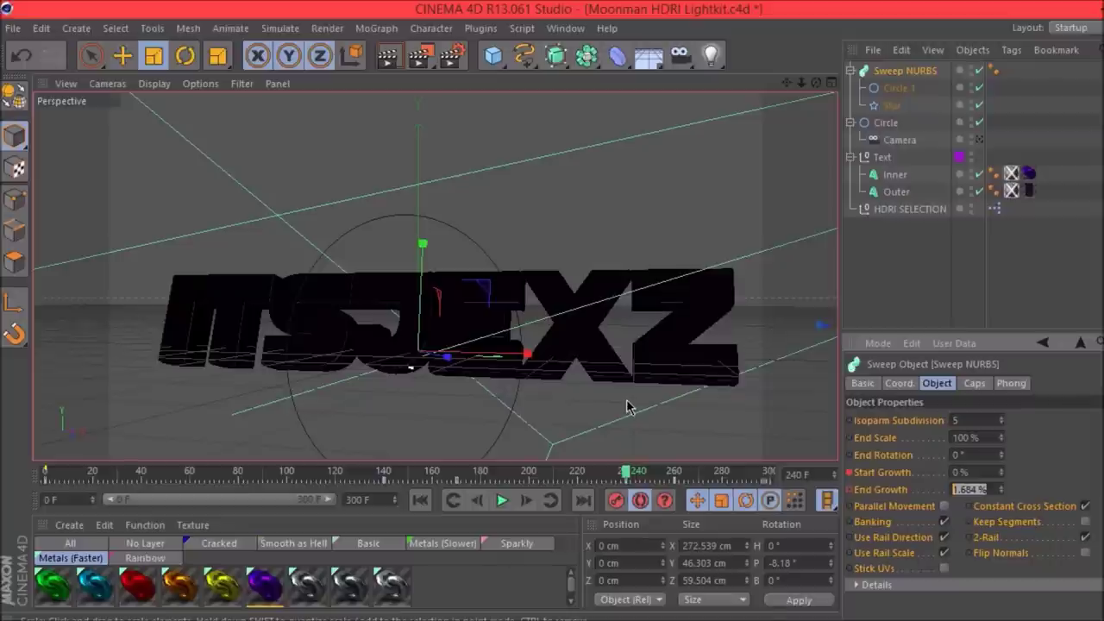
key(Return)
drag(626, 471, 272, 472)
click(503, 471)
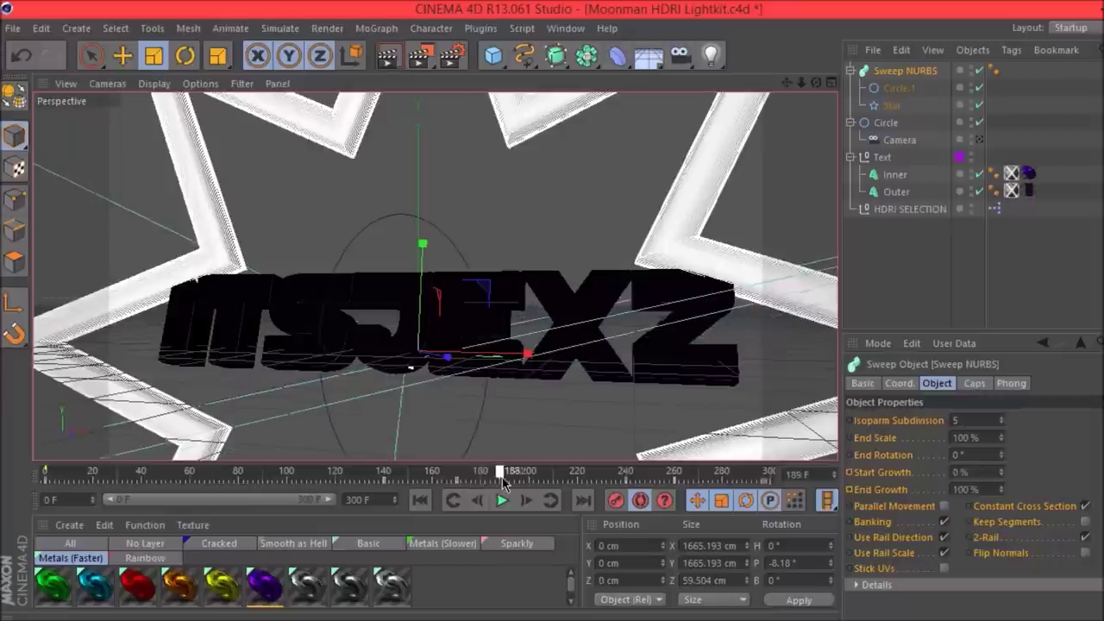
Apply the purple Cracked material to the Sweep NURBS and render a preview of the perspective view.
click(442, 543)
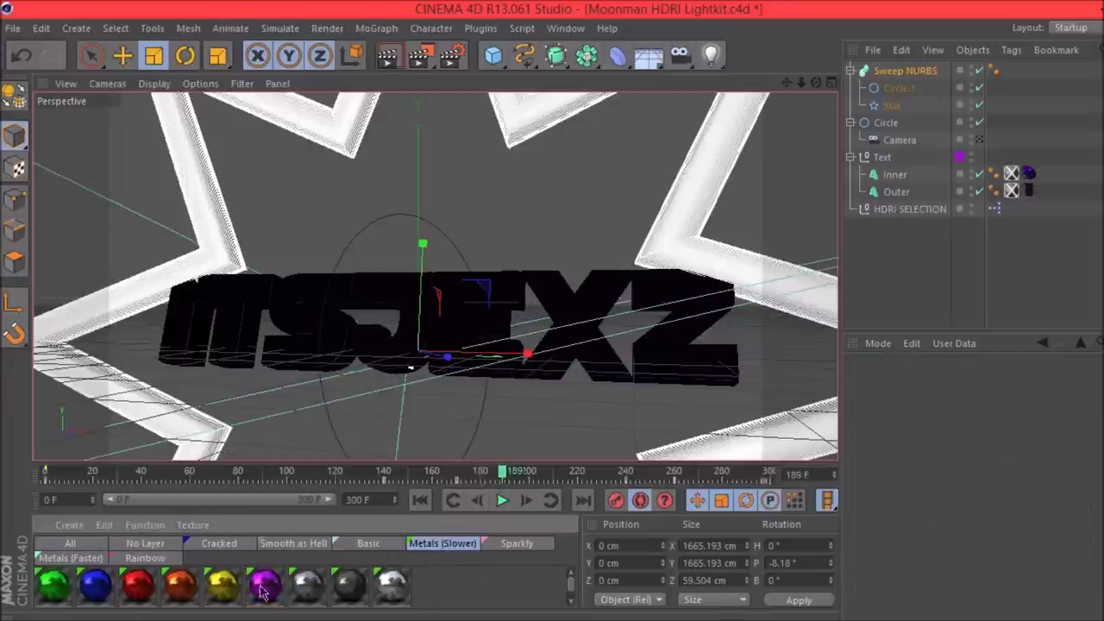
click(235, 586)
click(204, 544)
click(265, 589)
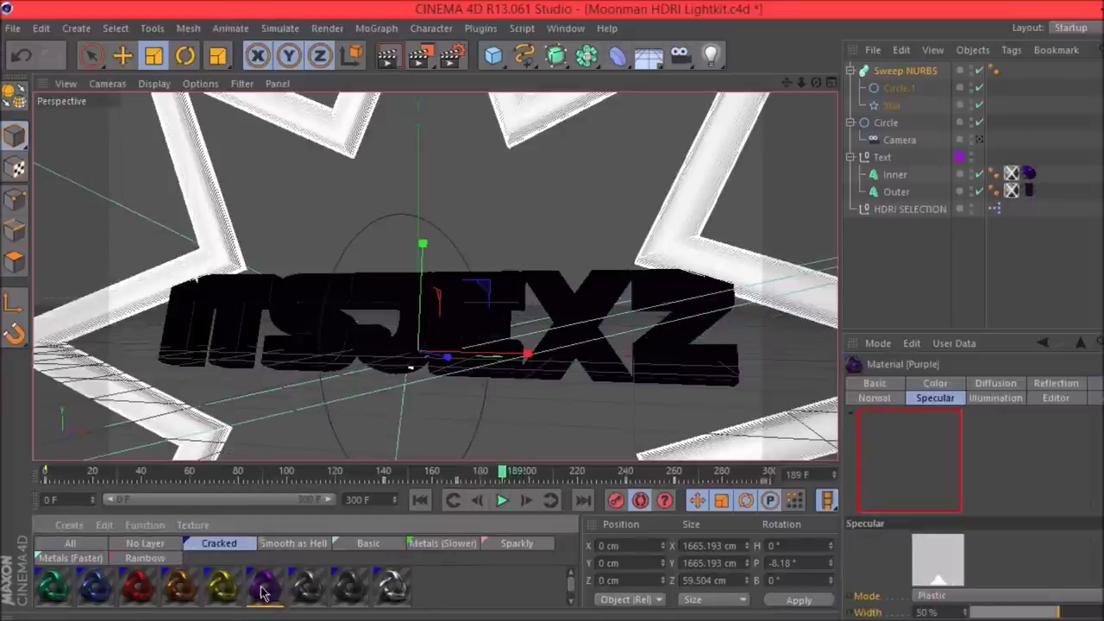
drag(168, 191, 905, 70)
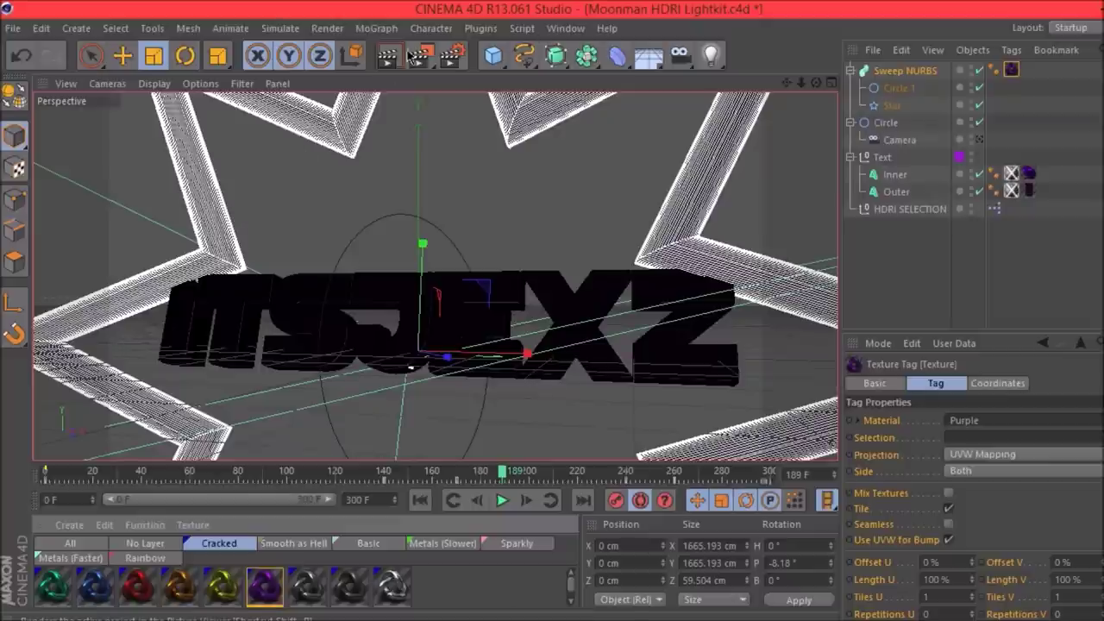
click(389, 53)
click(362, 263)
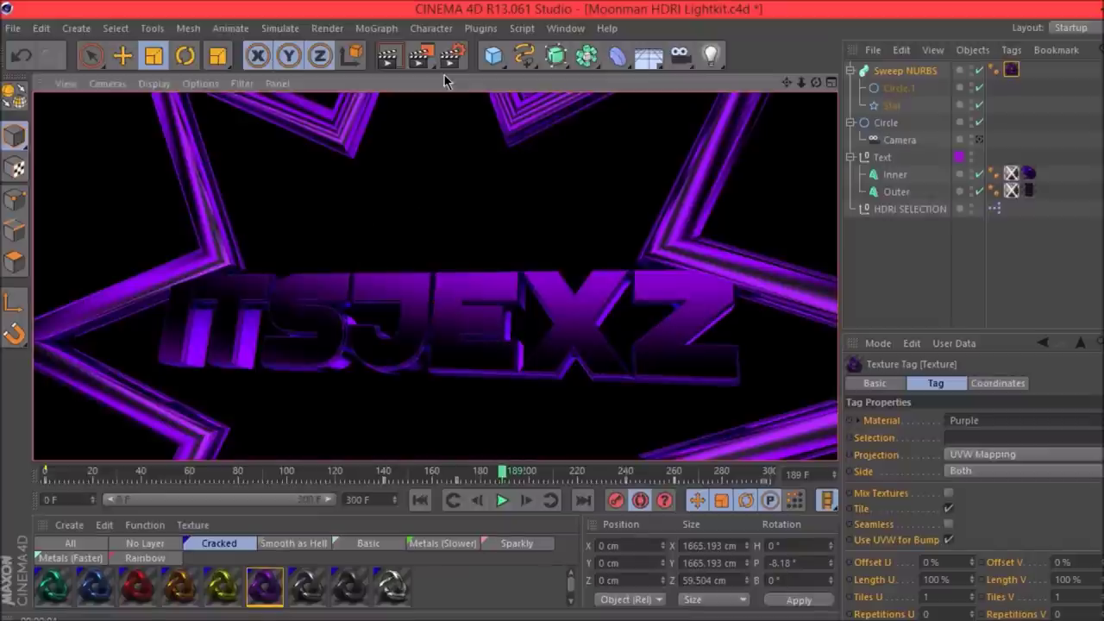
Set the render output size to 1280 pixels wide and 720 pixels high.
click(446, 67)
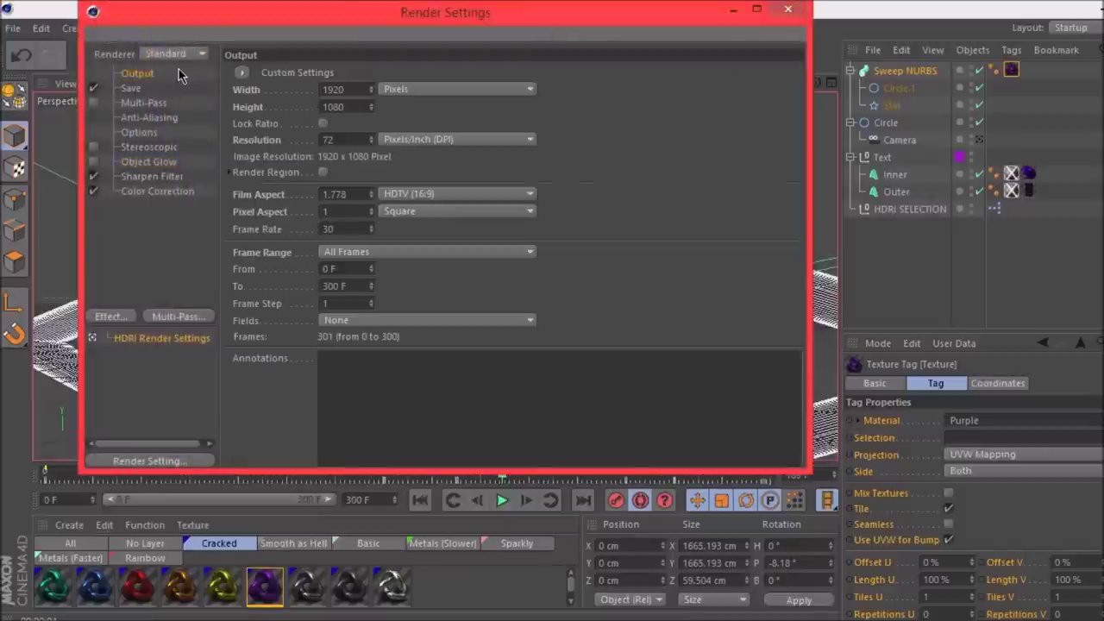
click(345, 89)
text(1280)
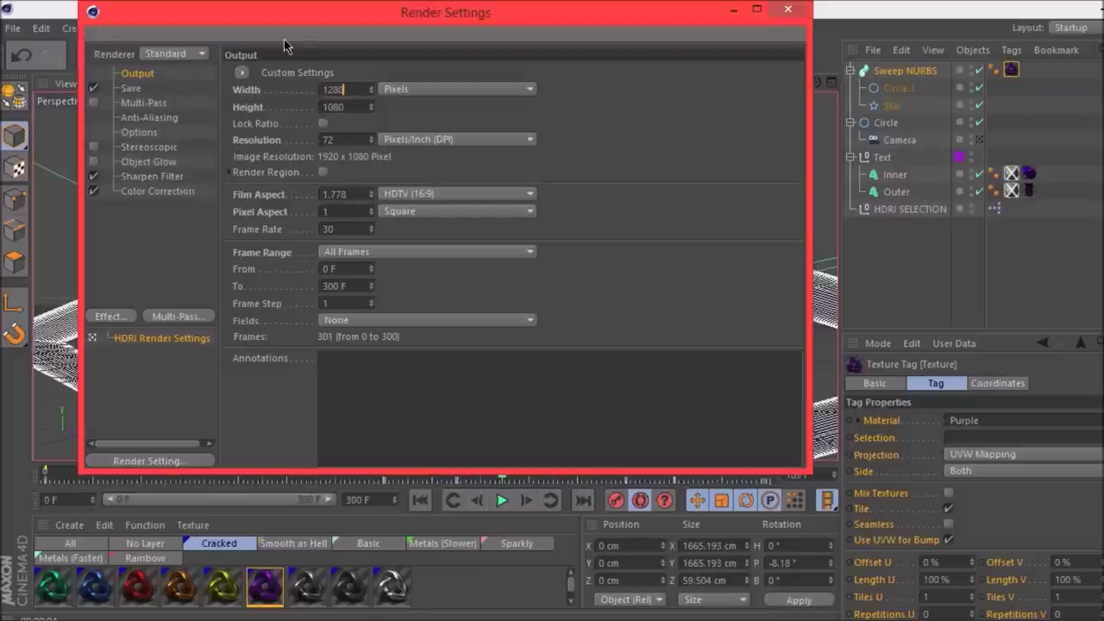
text(3)
key(Tab)
click(364, 83)
double_click(323, 107)
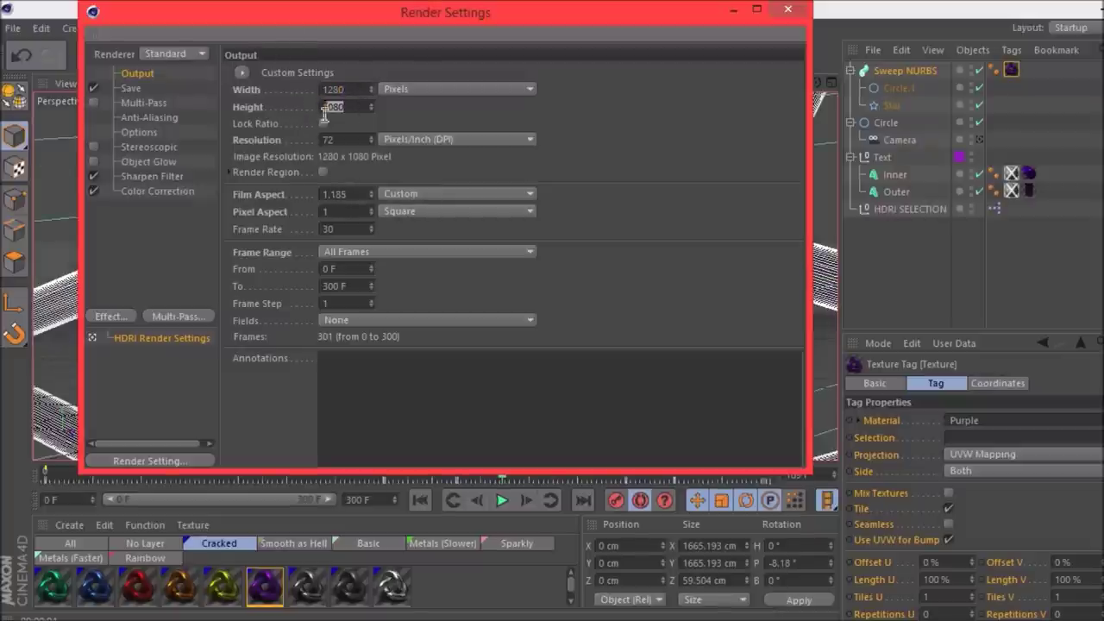
text(720)
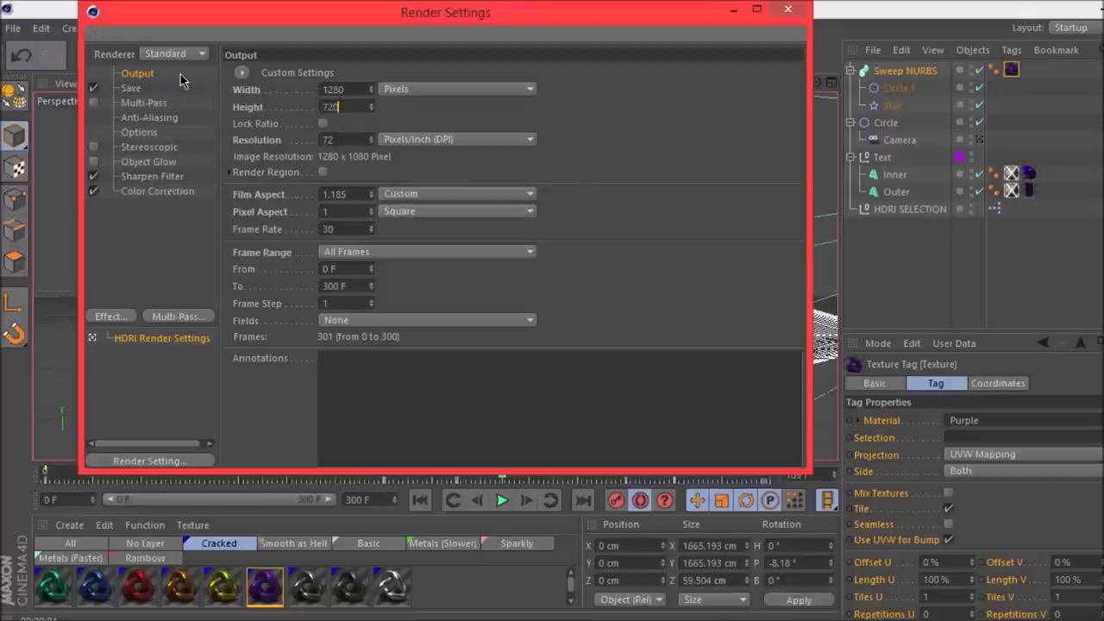
click(172, 88)
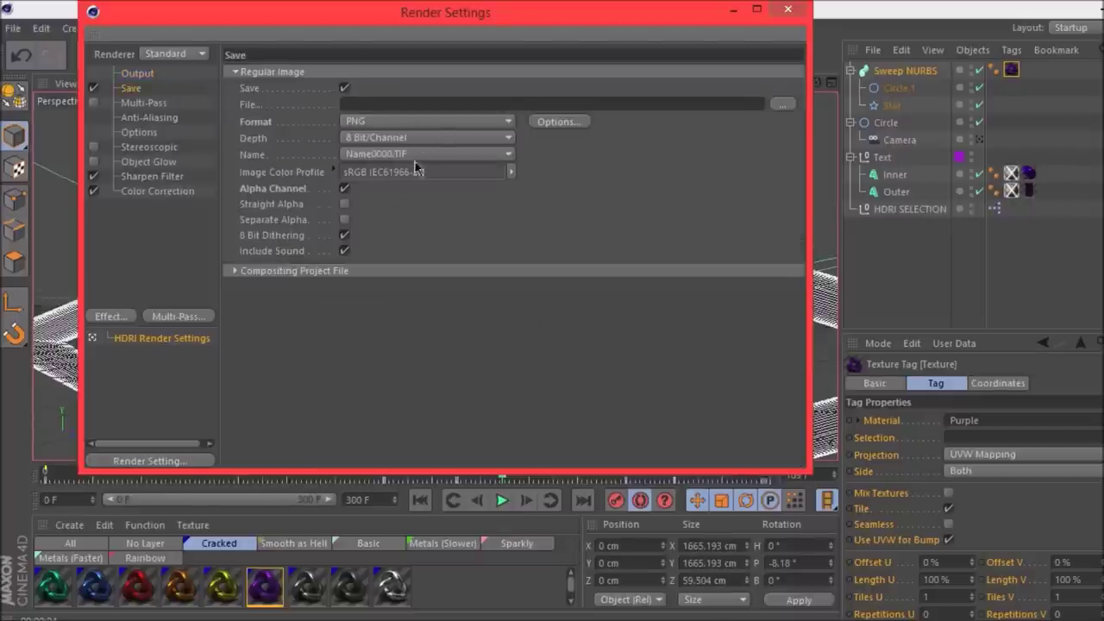
click(781, 104)
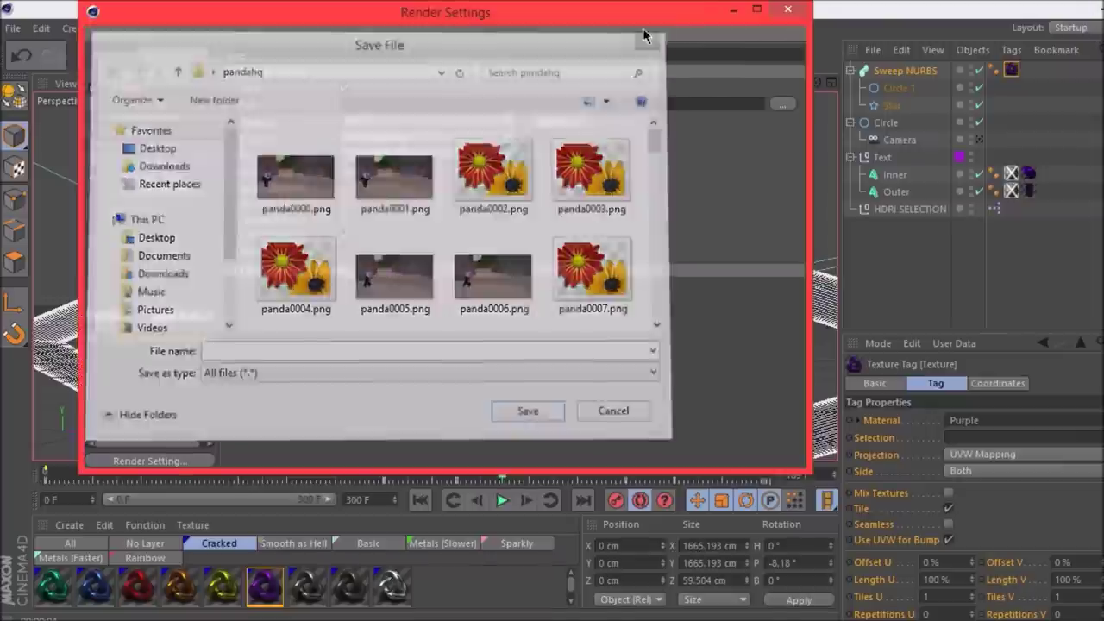
click(656, 35)
click(787, 9)
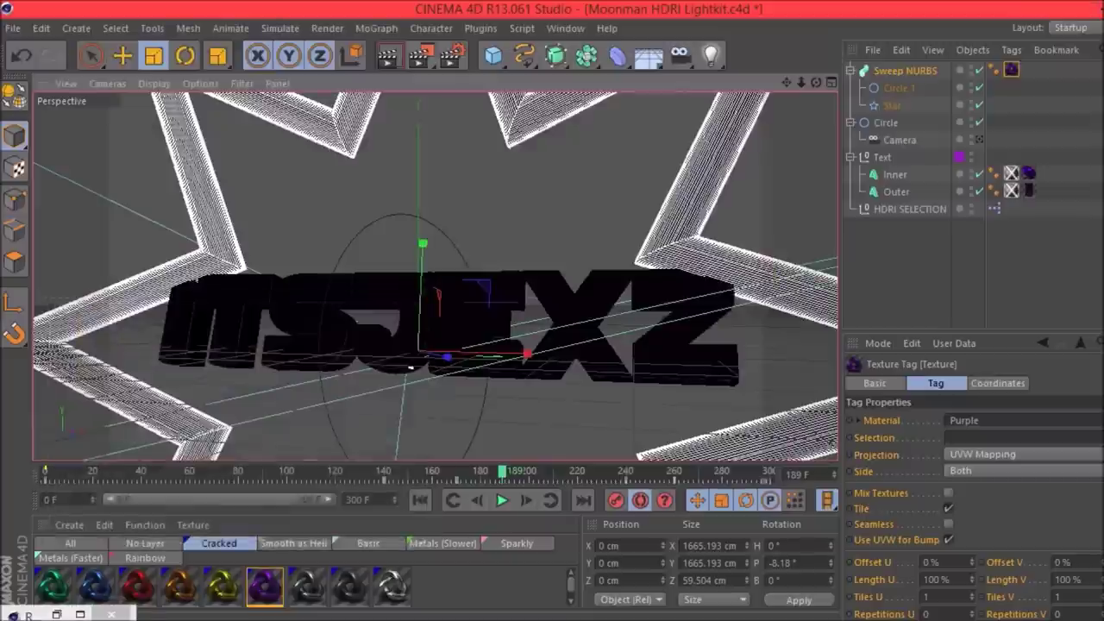
Switch to the desktop and create a new folder there, moving the recording software out of the way.
click(1095, 7)
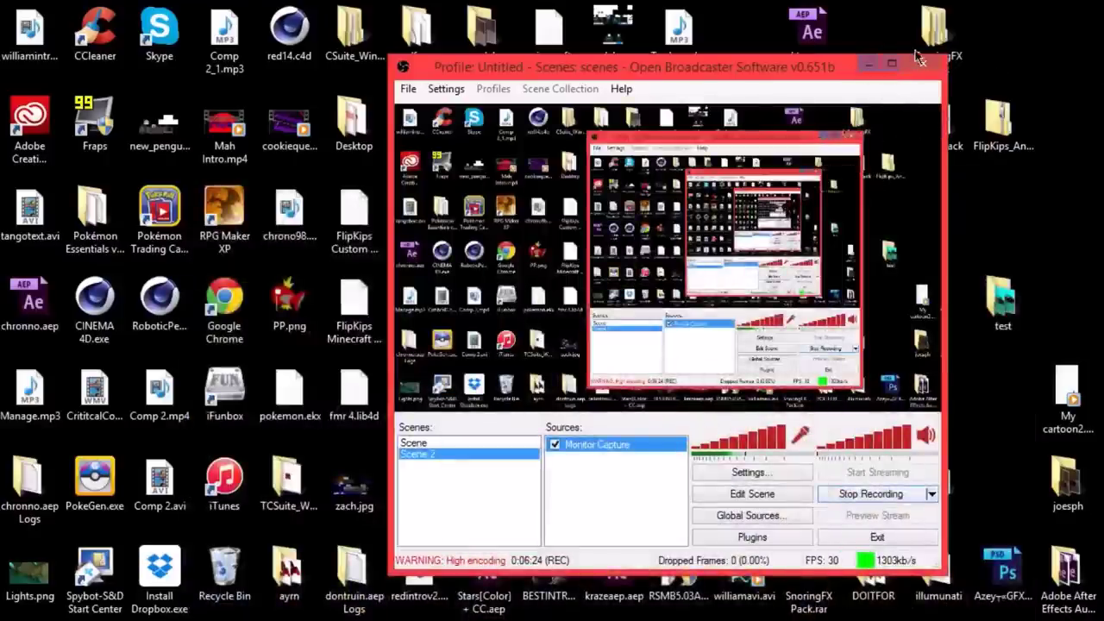
click(1027, 40)
right_click(1028, 41)
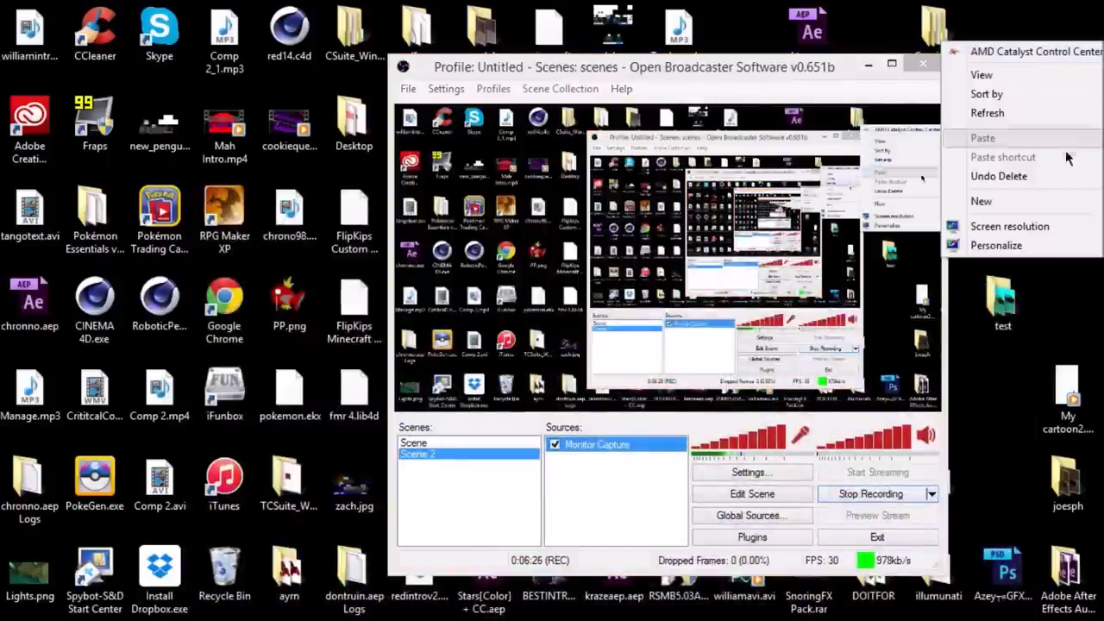
mouse_move(1028, 207)
click(881, 200)
click(875, 64)
click(872, 64)
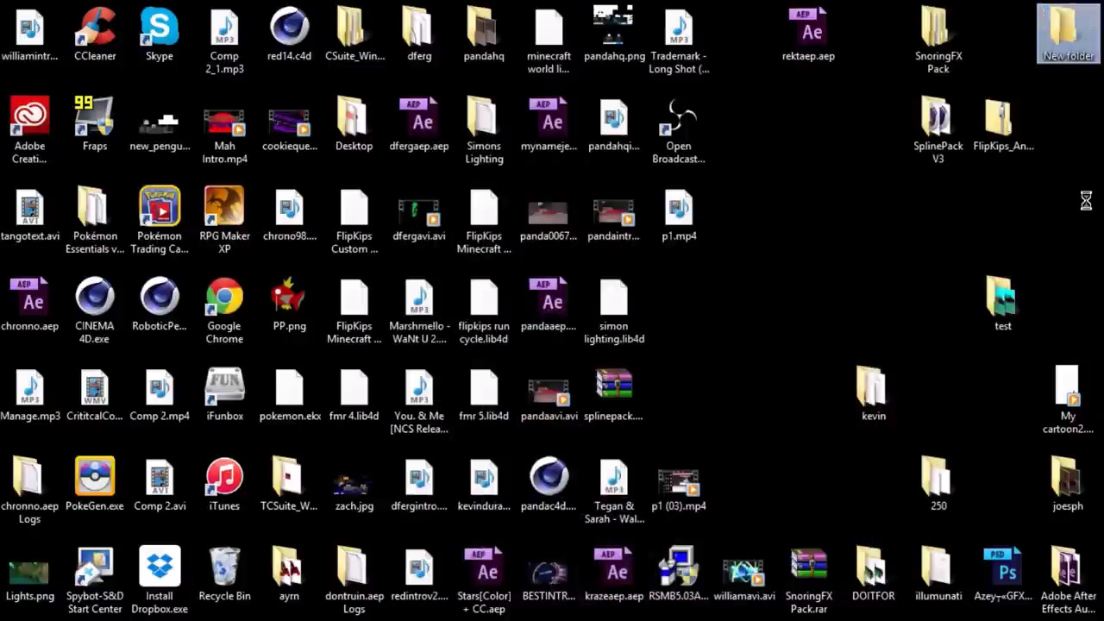
Rename the new desktop folder as itsjexz.
right_click(1080, 37)
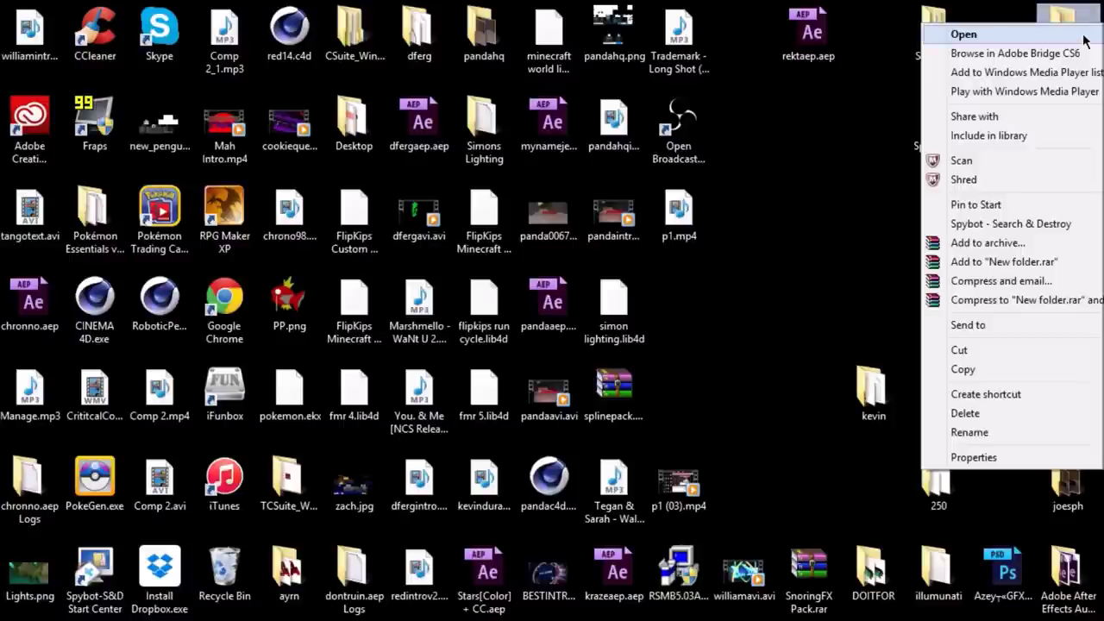
click(990, 434)
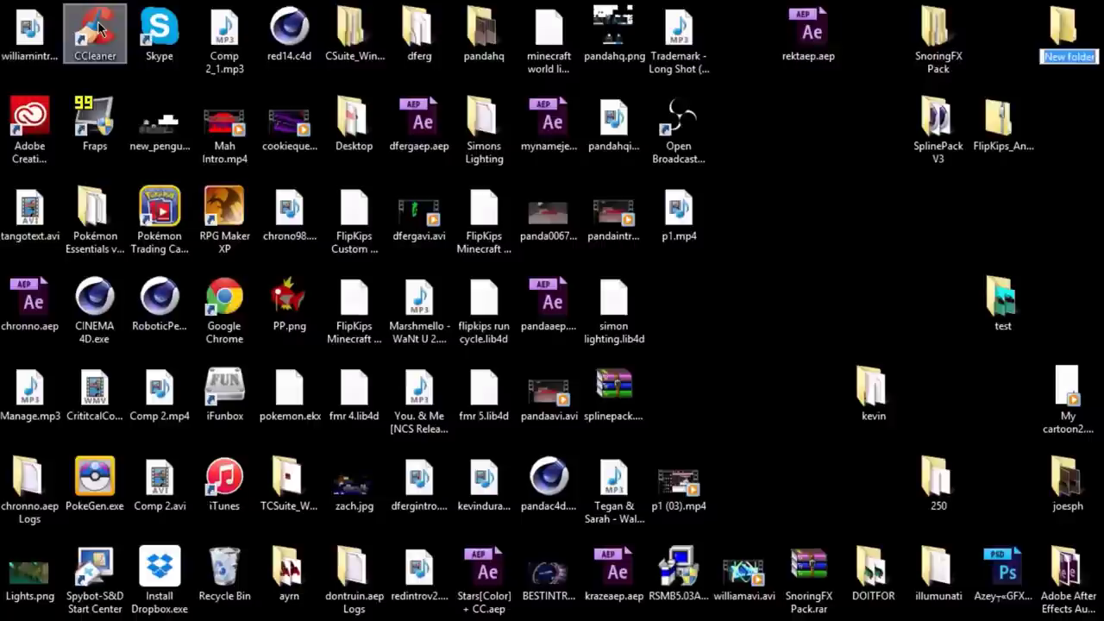
text(itsjexs)
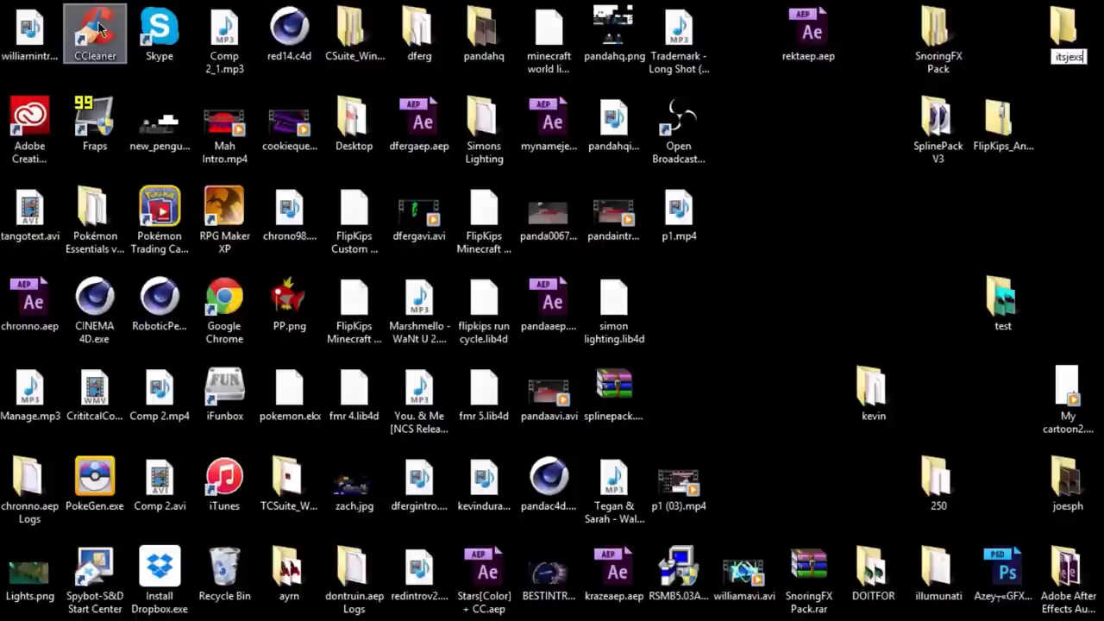
key(Return)
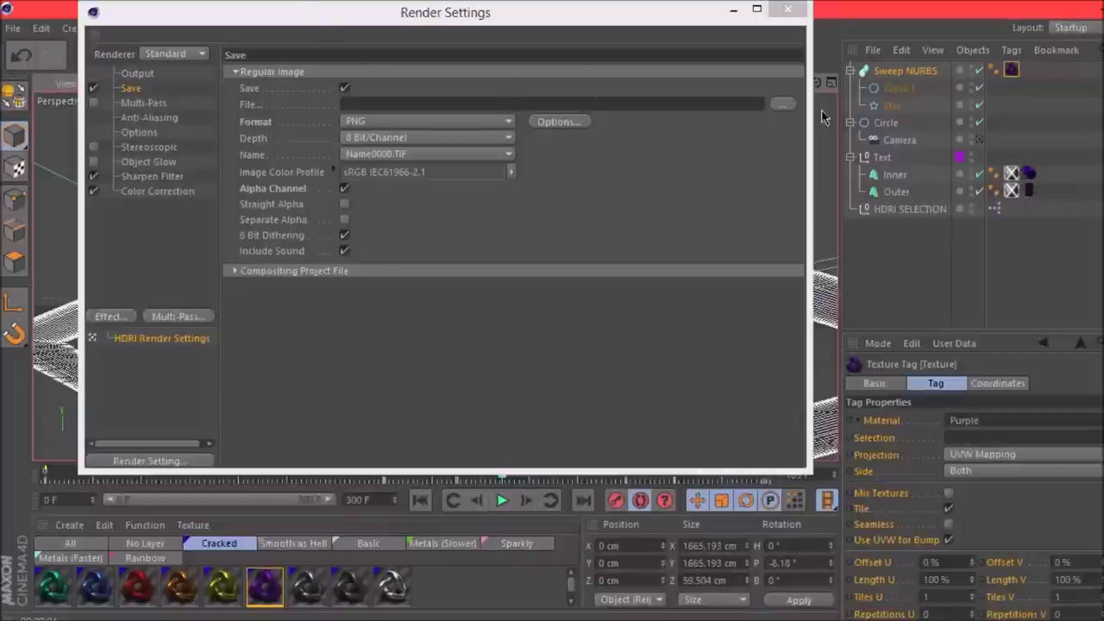
Set the render save location to the itsjexz folder on the desktop with the file name text.
click(764, 106)
click(782, 103)
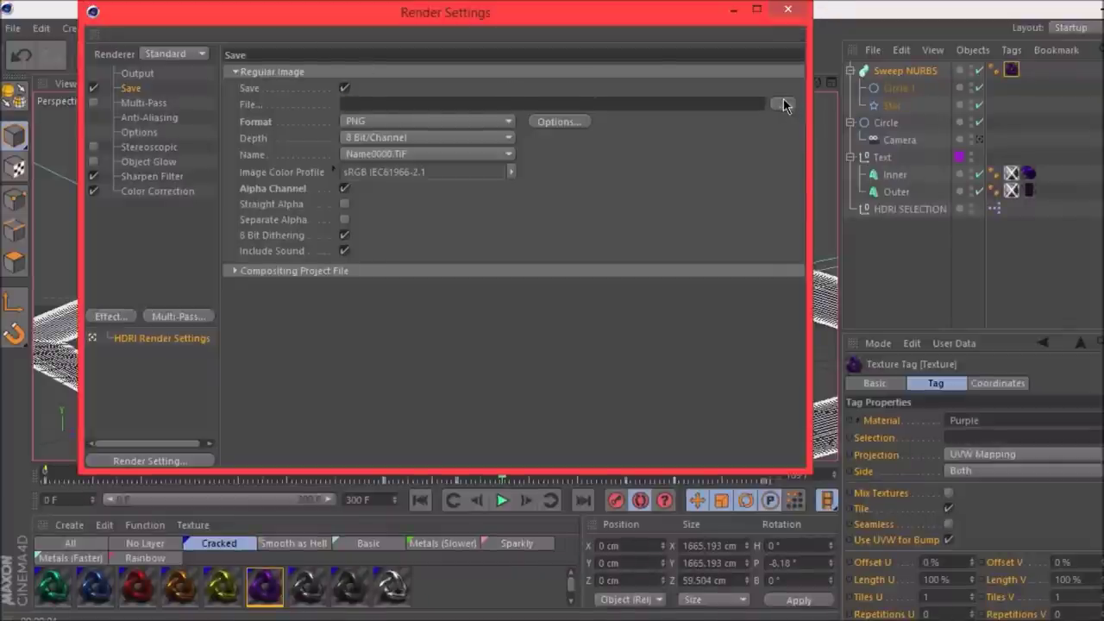
click(148, 147)
click(258, 353)
text(it)
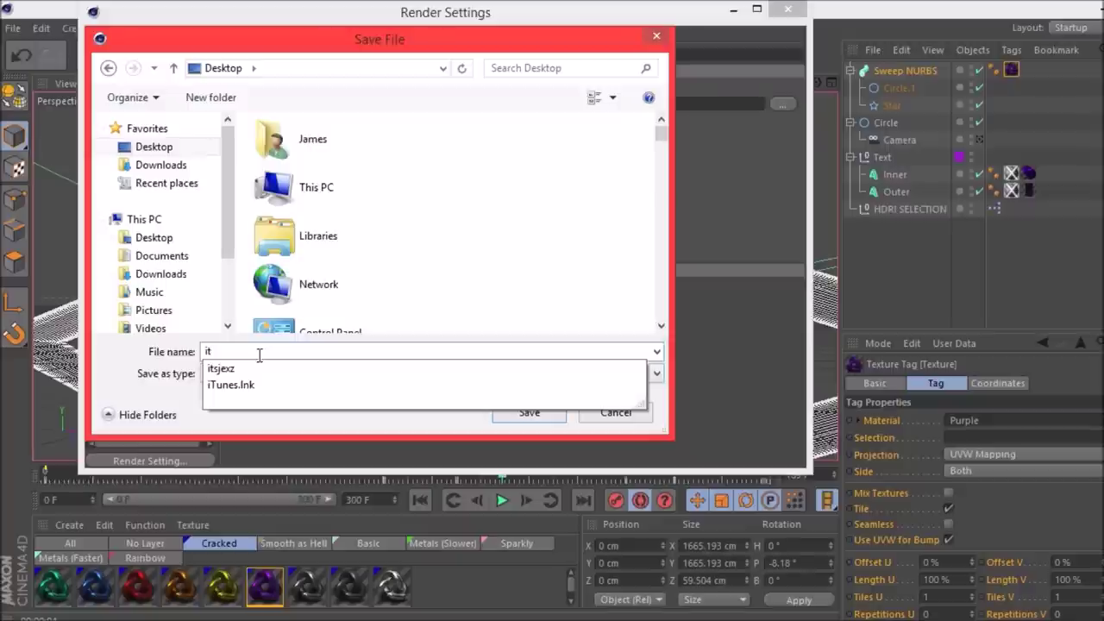
click(264, 367)
click(527, 419)
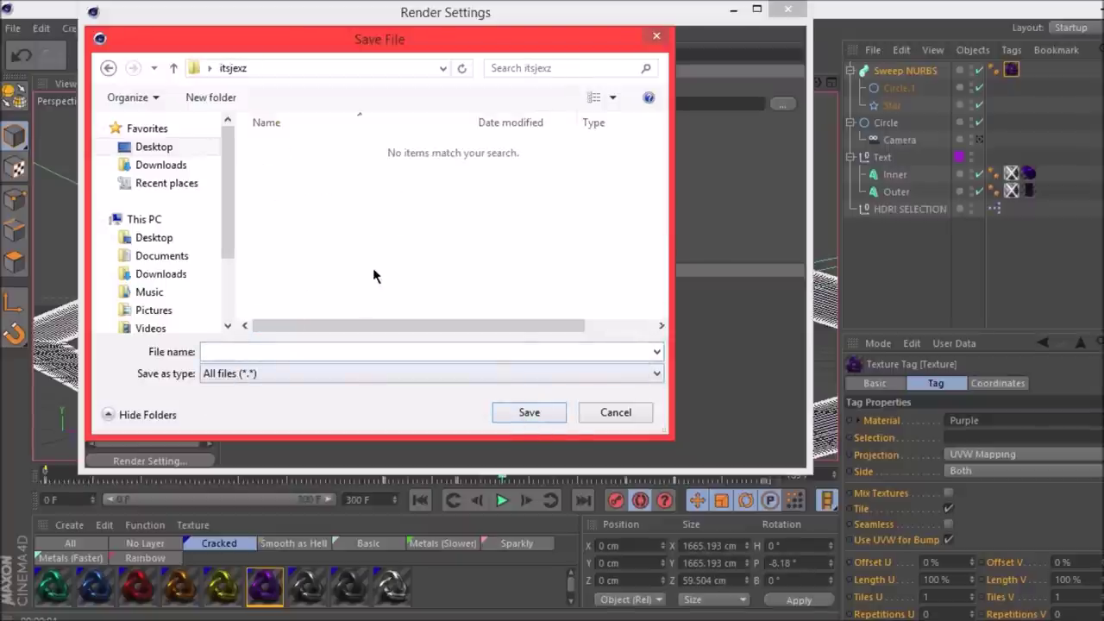
text(text)
key(Return)
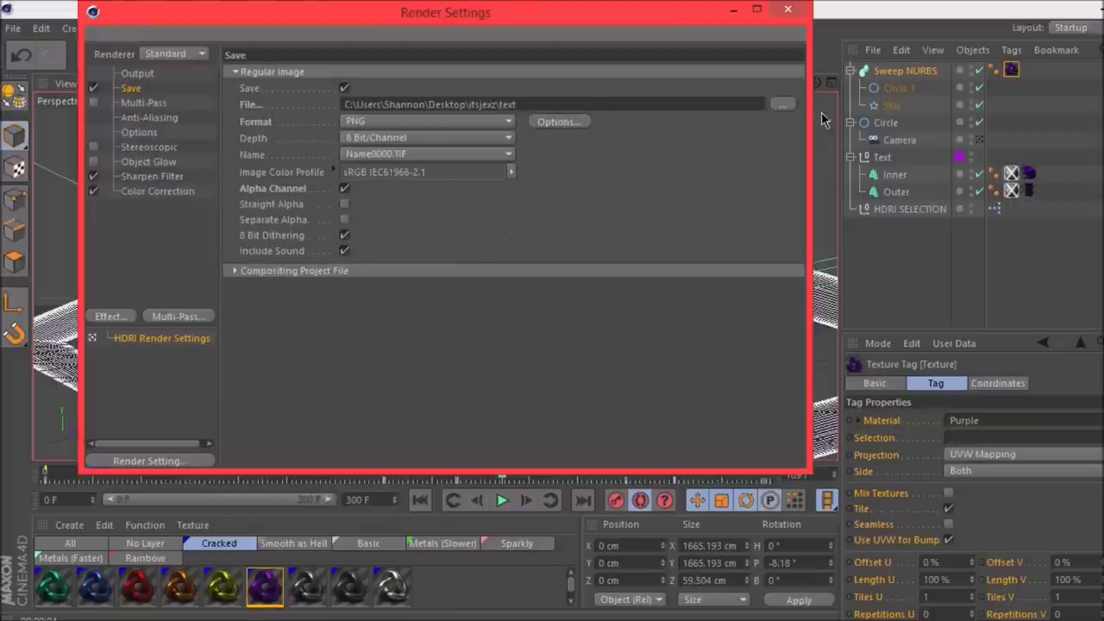
Render the animation to the Picture Viewer, overwriting the existing text0000.png and continuing despite the missing grunge rock texture.
click(788, 9)
click(422, 56)
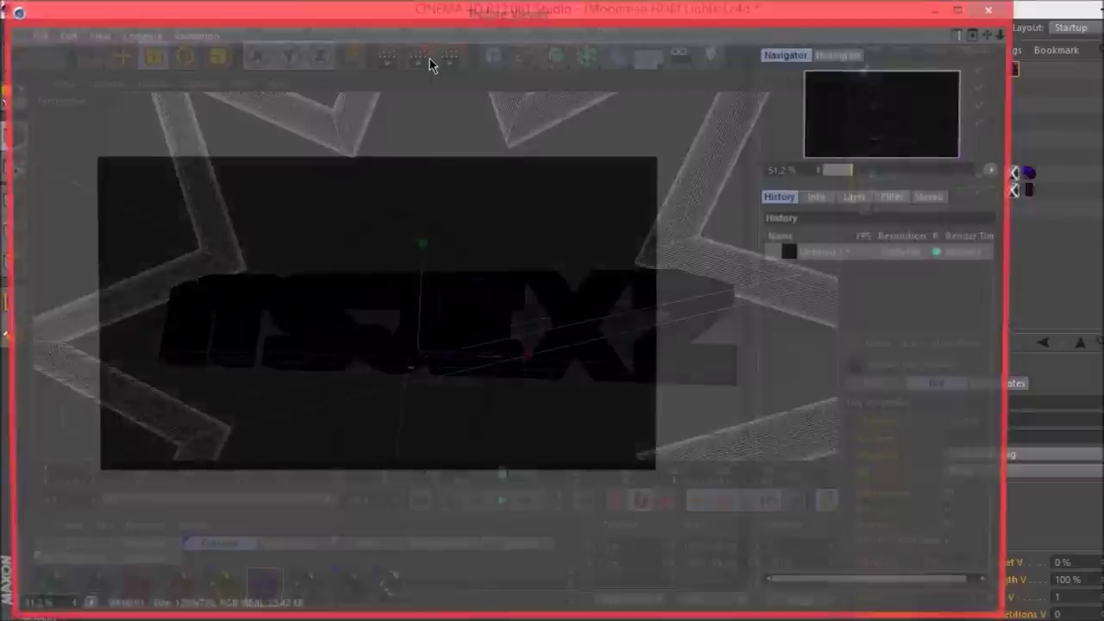
click(411, 269)
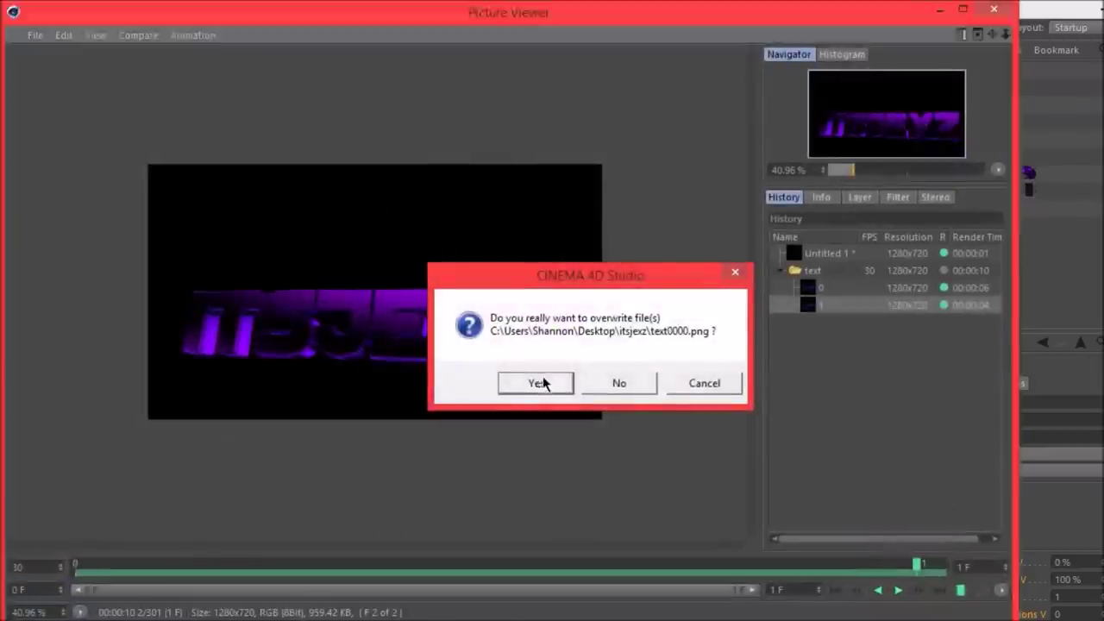
click(541, 383)
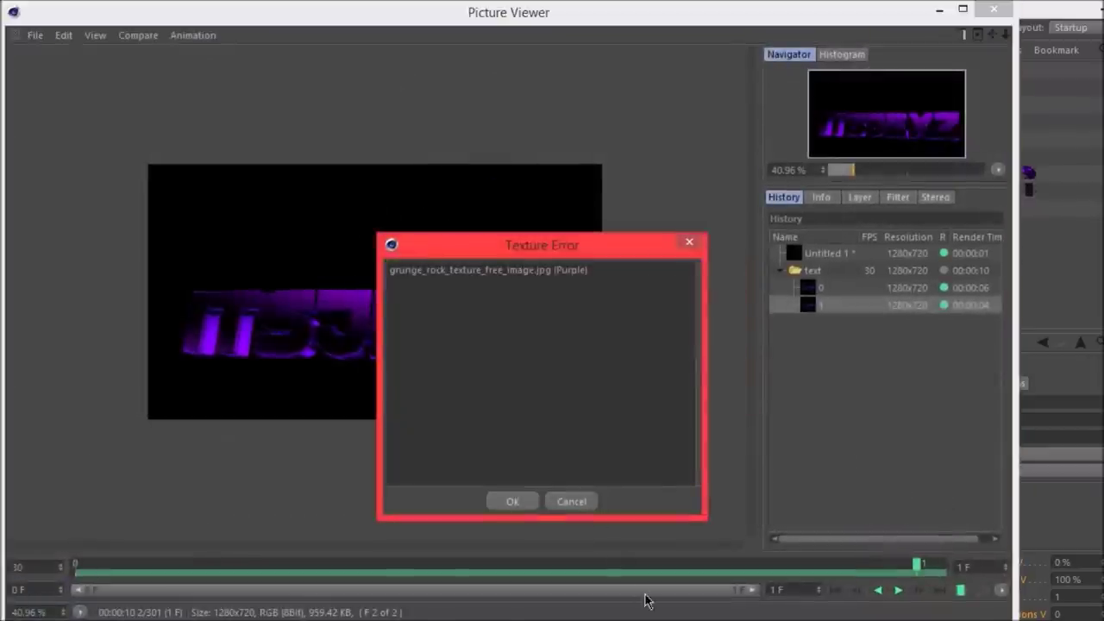
click(513, 502)
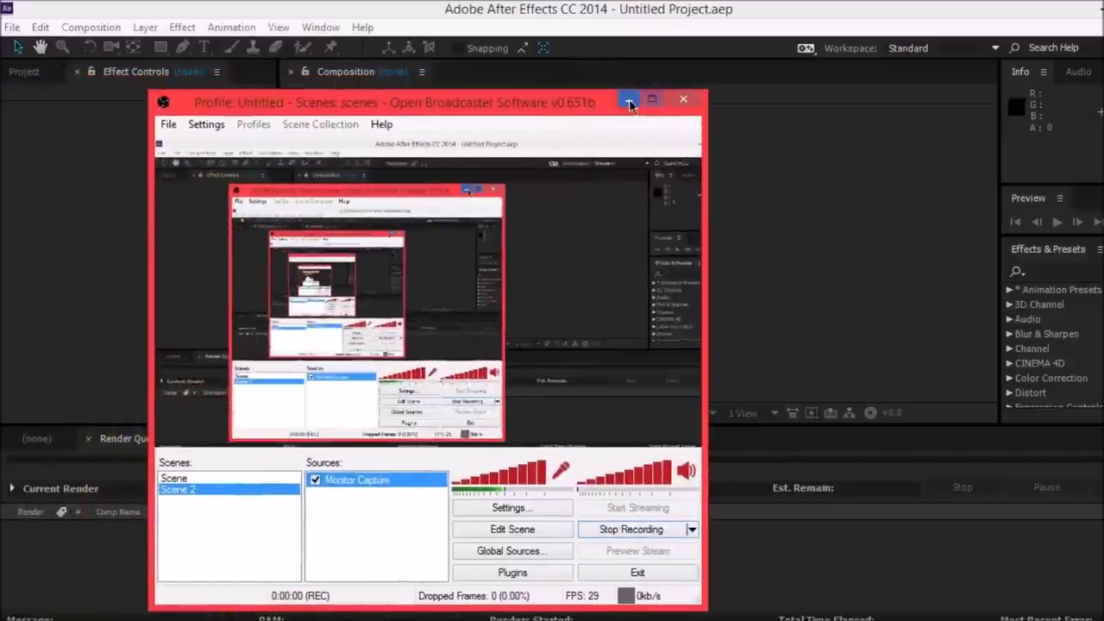
click(628, 100)
click(91, 28)
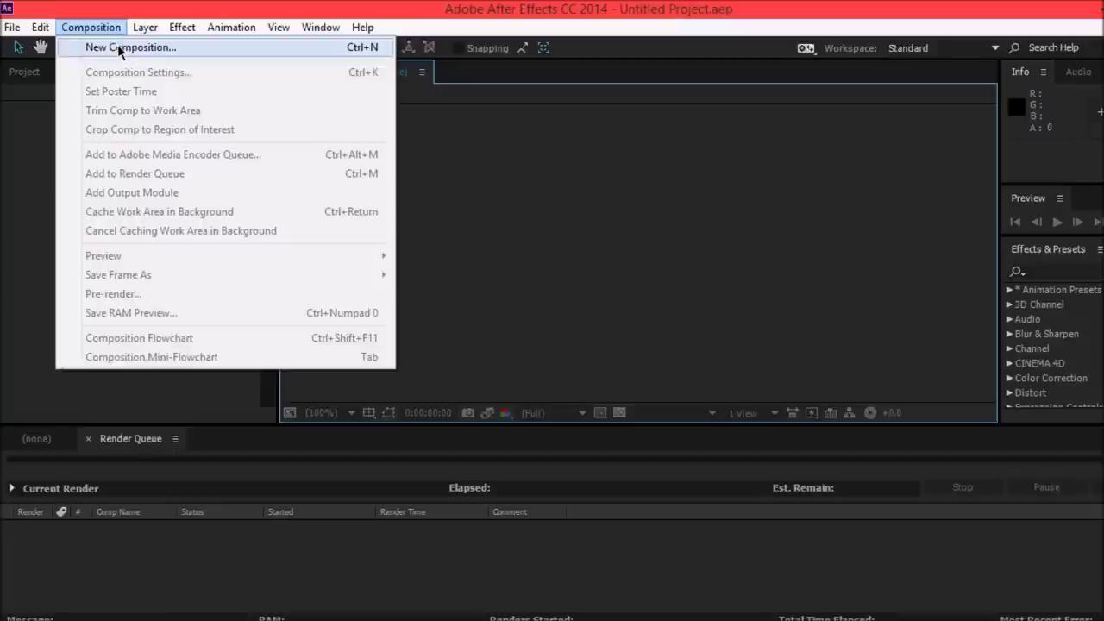
click(117, 46)
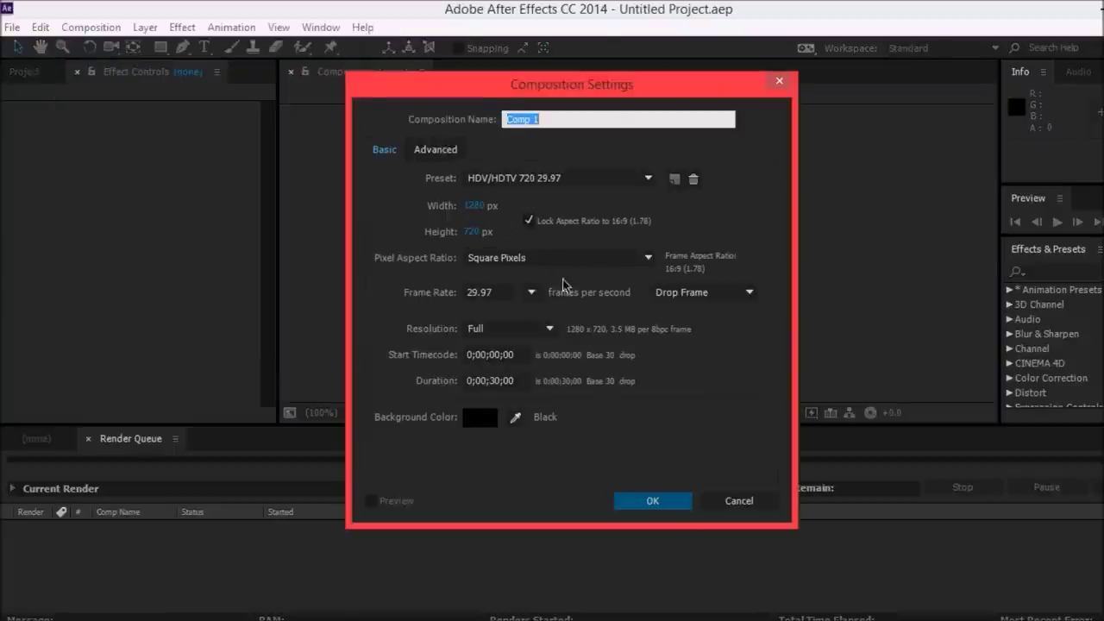
click(515, 380)
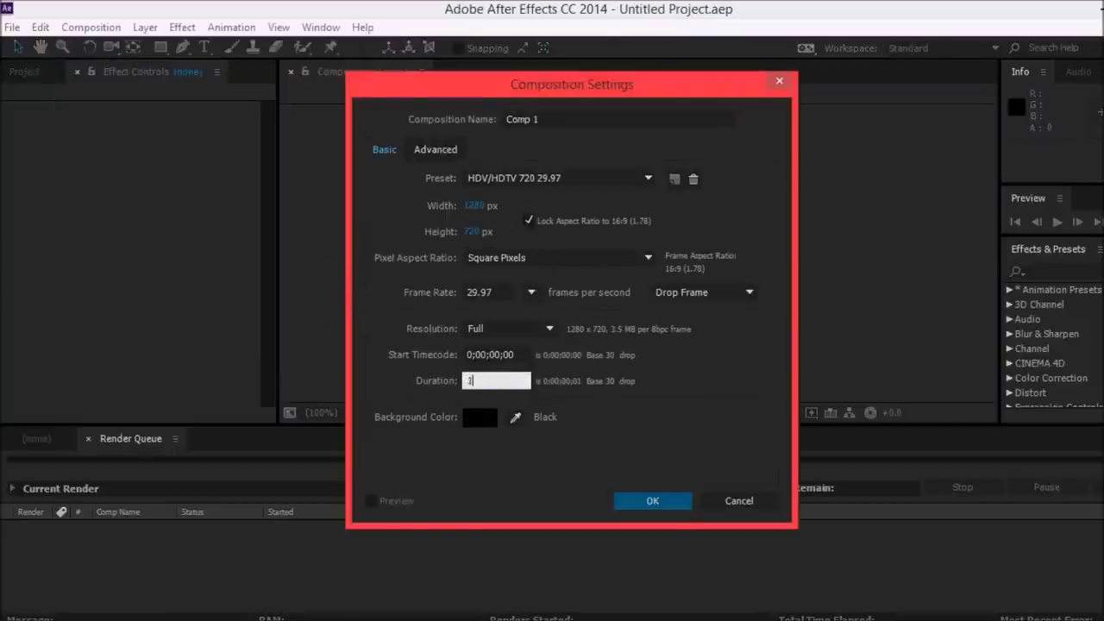
key(Return)
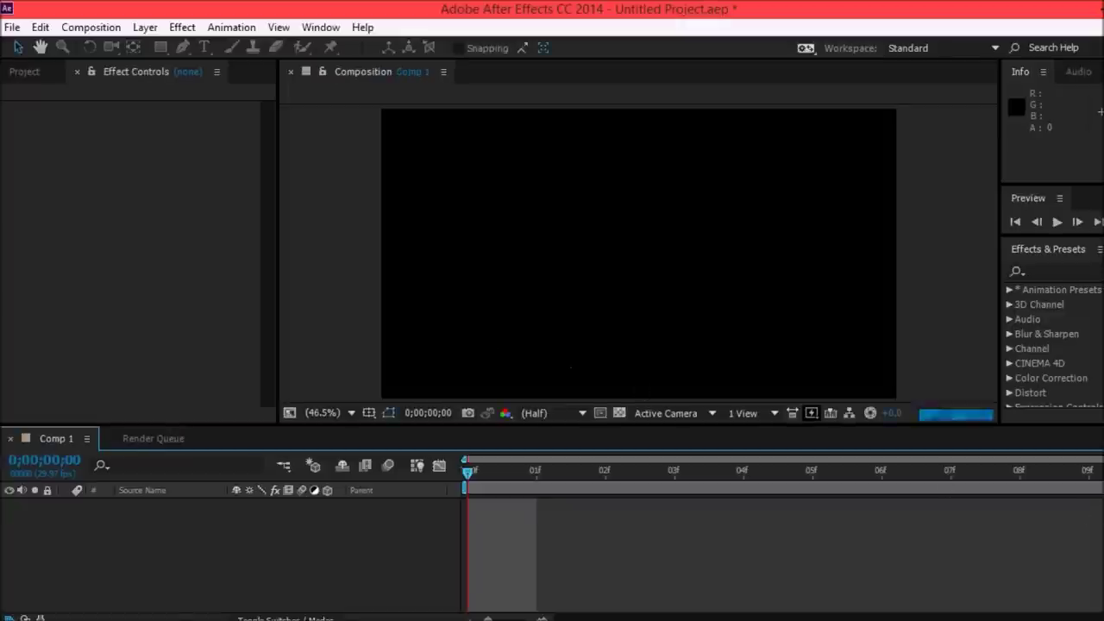
key(ctrl+z)
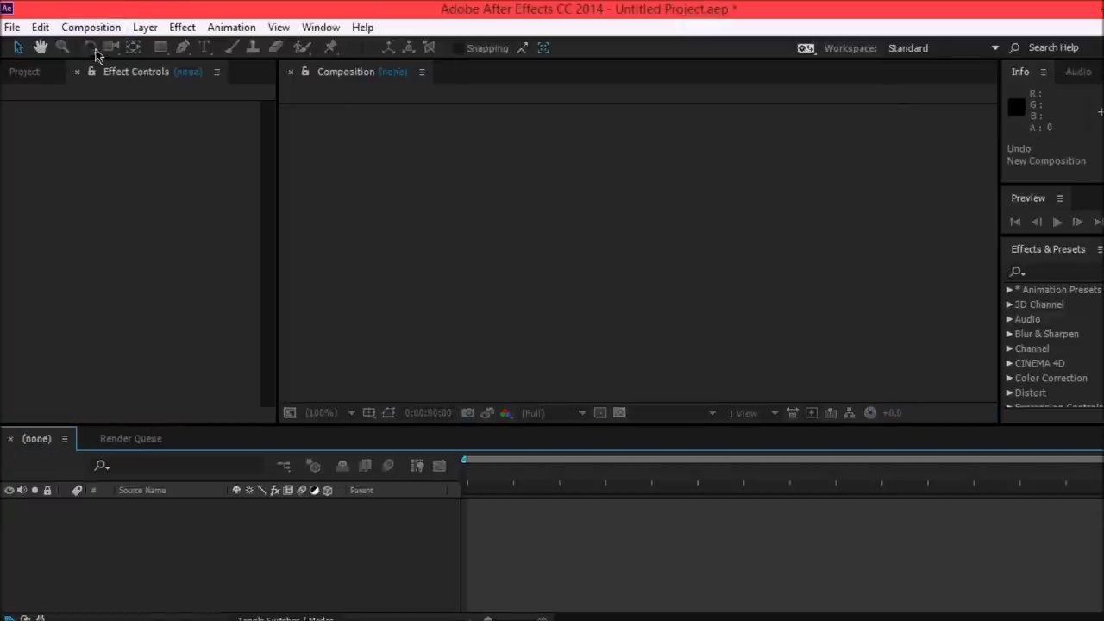
Create a new composition with the HDV/HDTV 720 29.97 preset and a duration of 10 seconds.
click(145, 26)
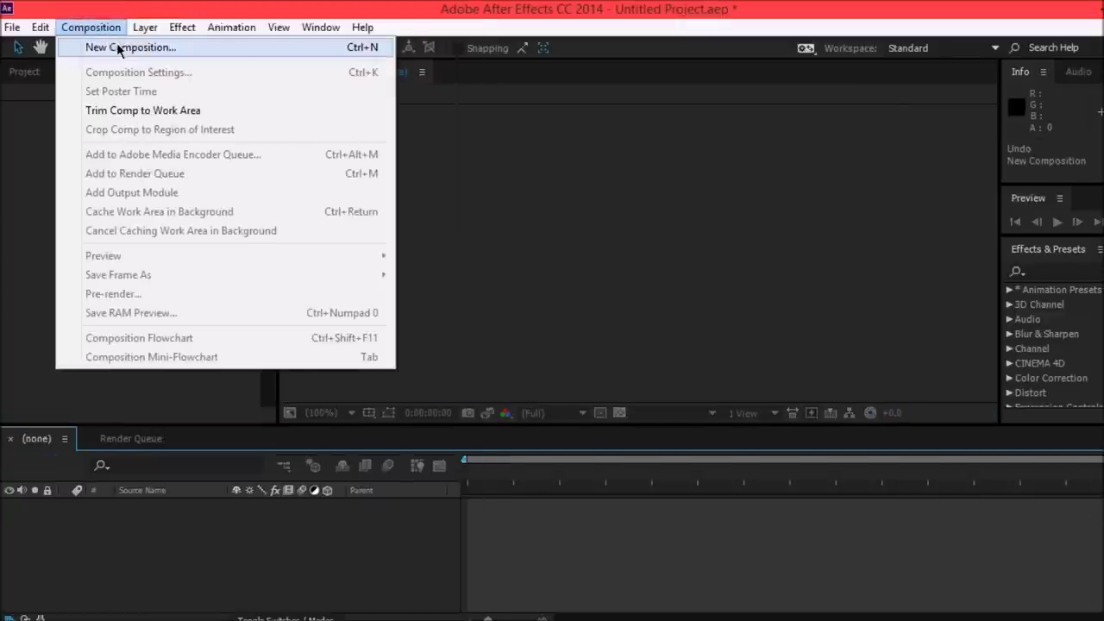
click(118, 44)
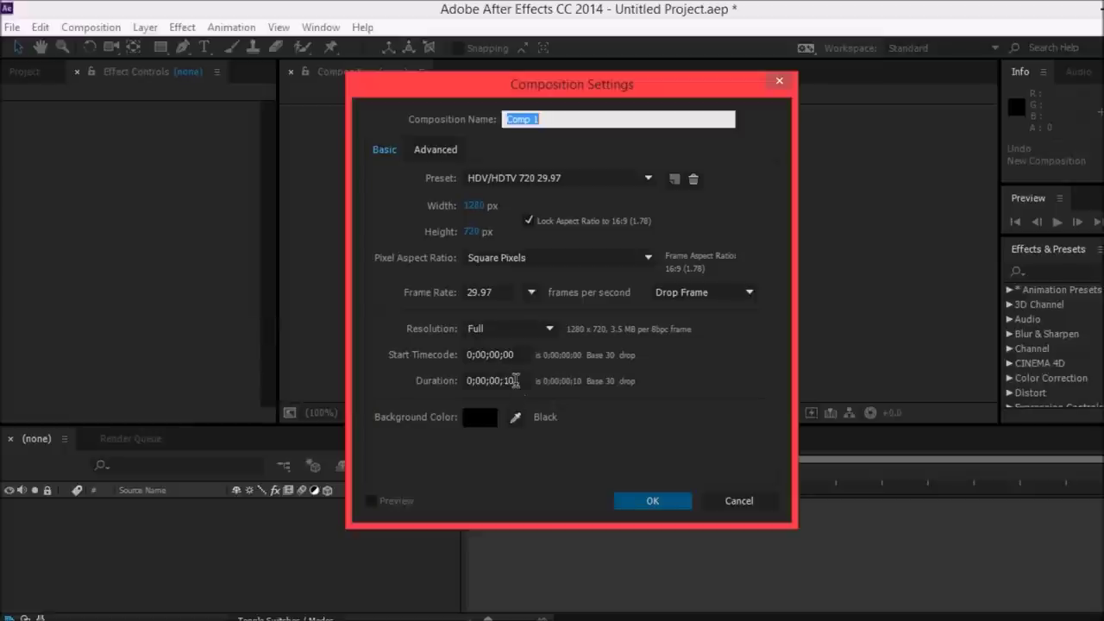
click(512, 380)
text(0)
double_click(500, 380)
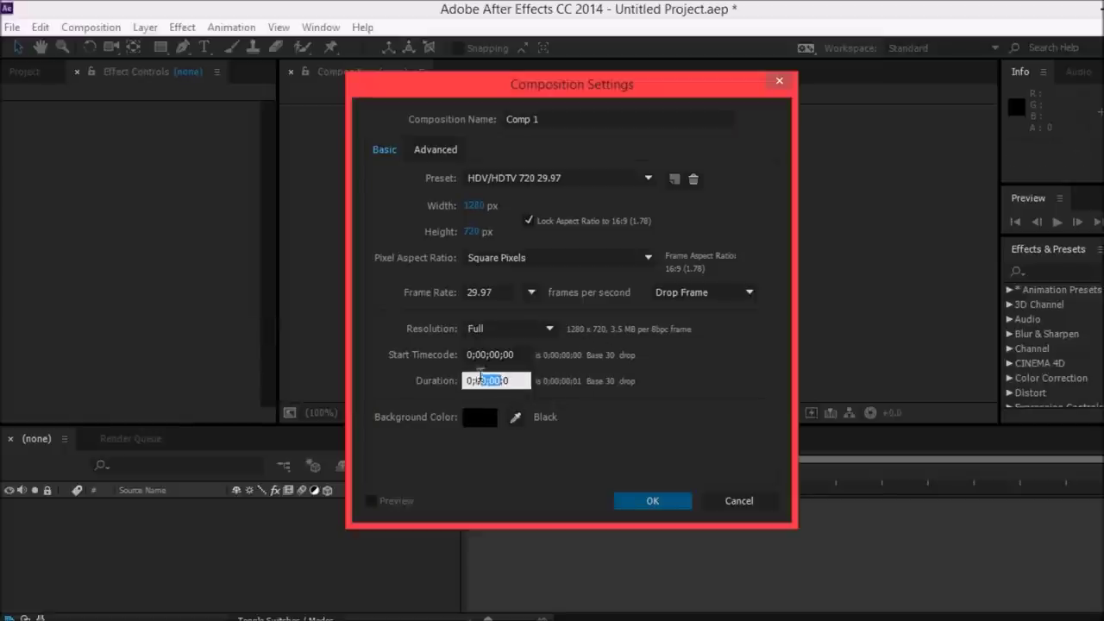
text(10)
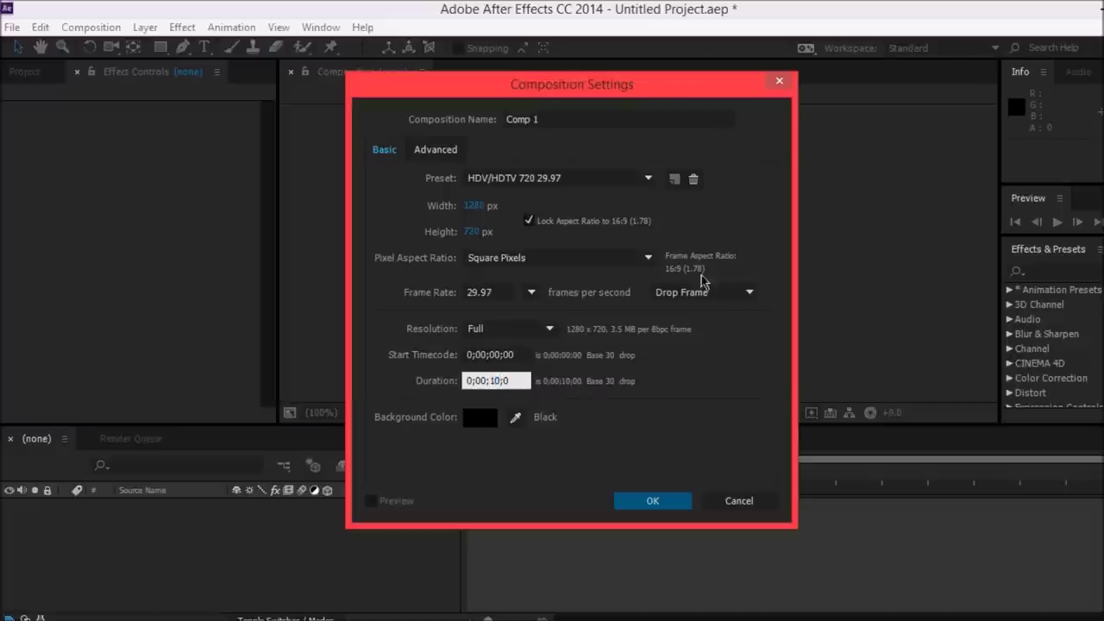
click(652, 502)
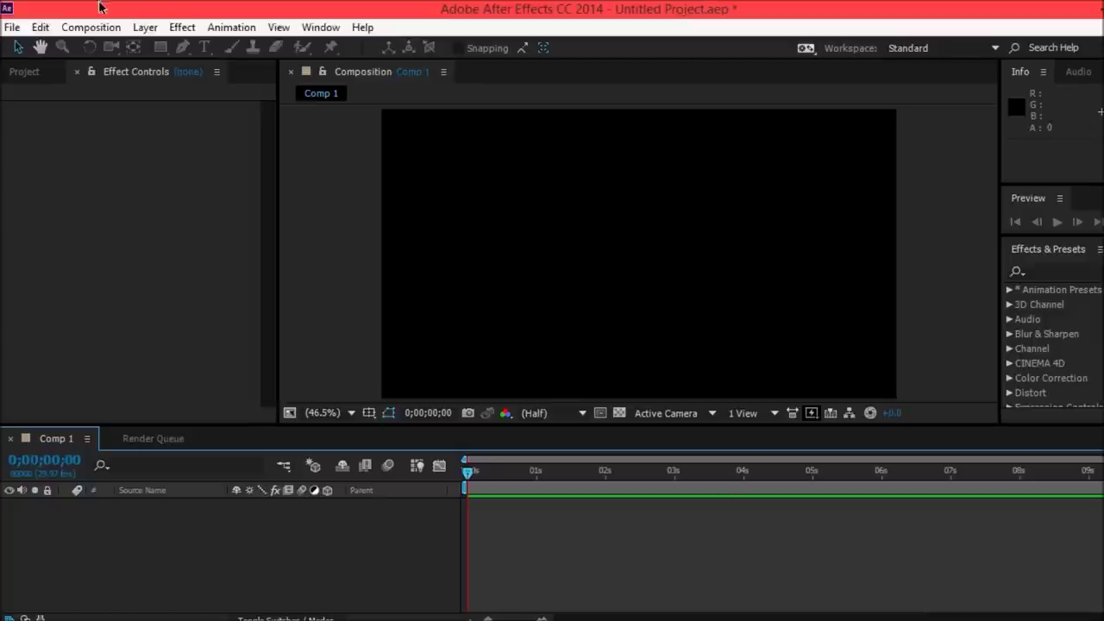
Import the PNG sequence starting at text0000.png from the desktop's itsjexz folder and add it to the Comp 1 timeline.
click(12, 26)
mouse_move(160, 228)
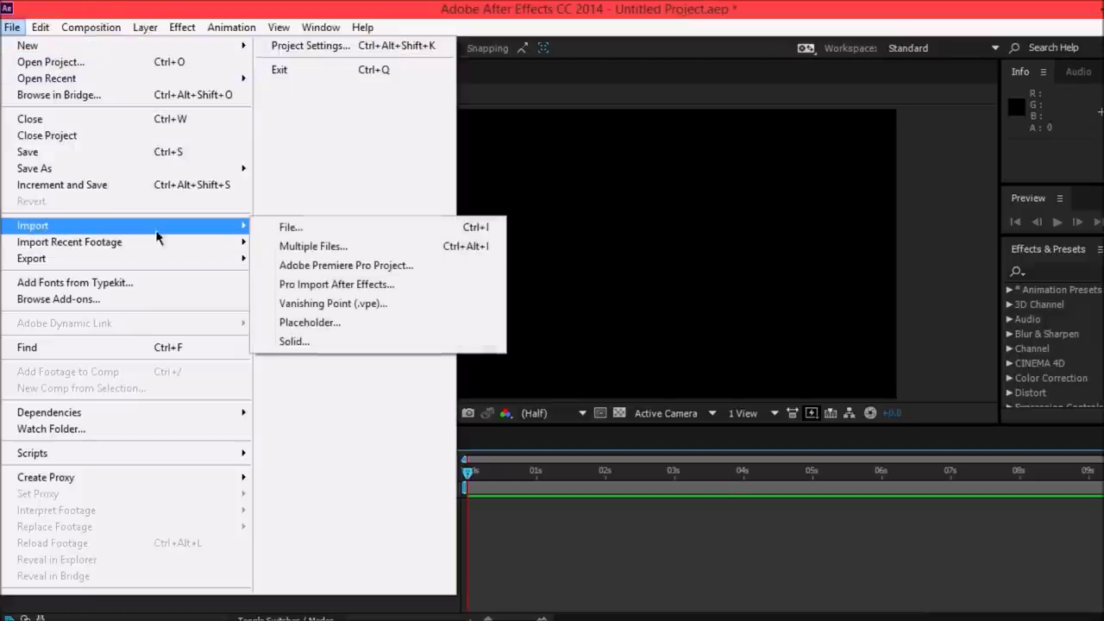
click(293, 228)
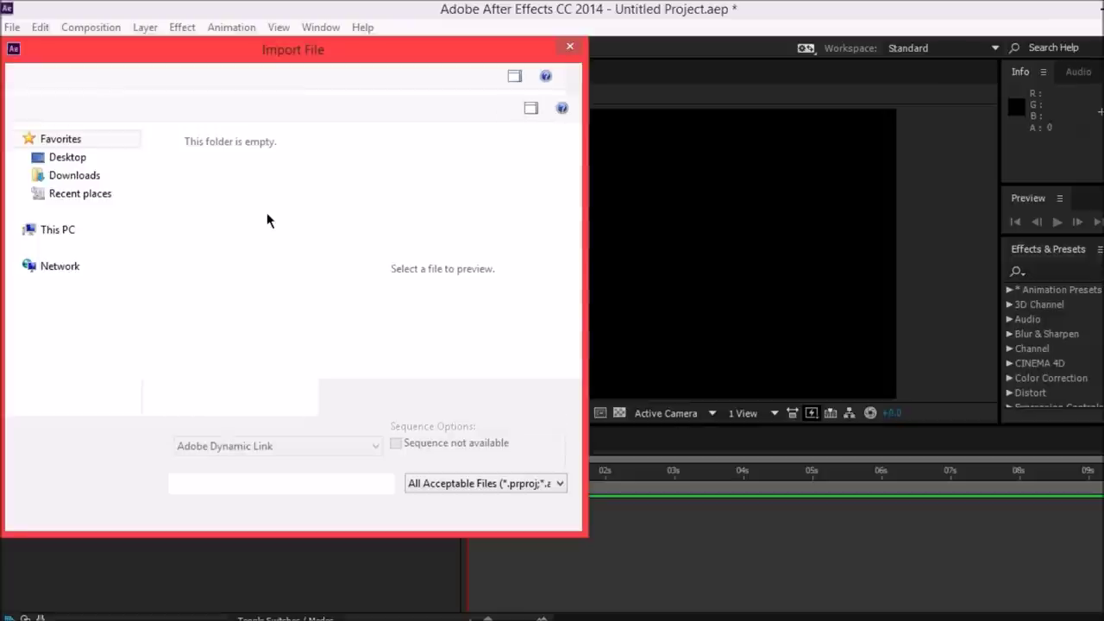
click(73, 157)
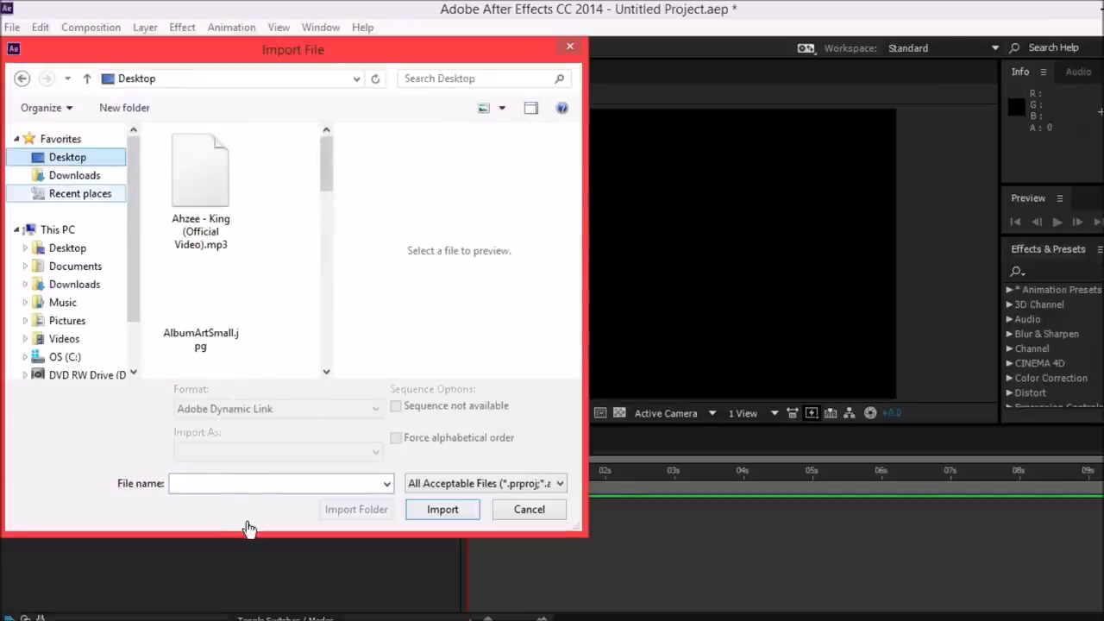
text(it)
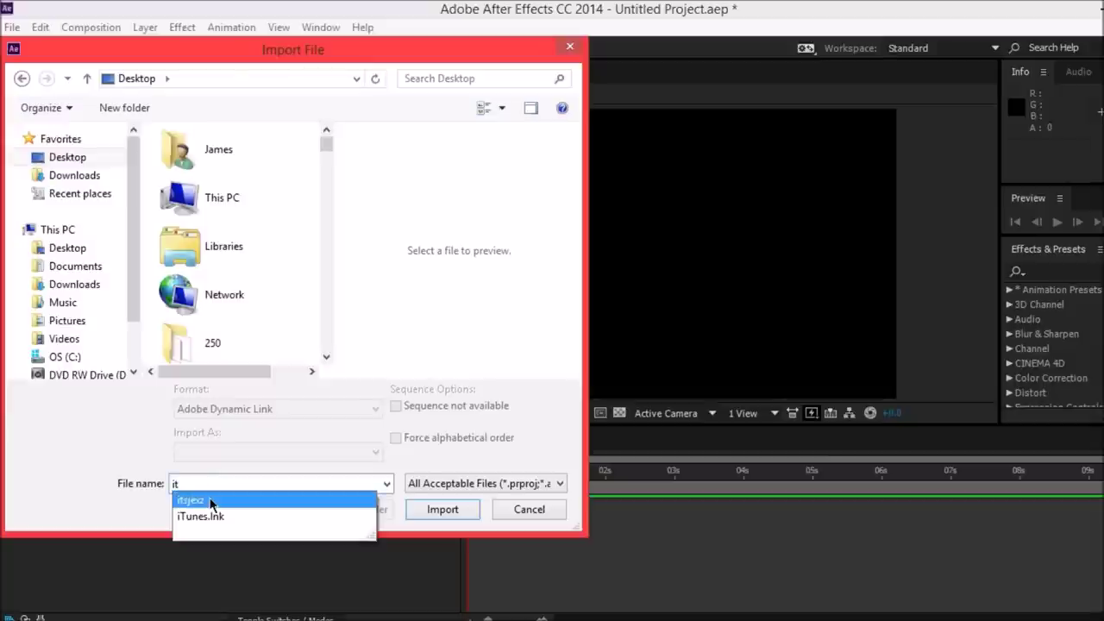
key(Return)
click(441, 508)
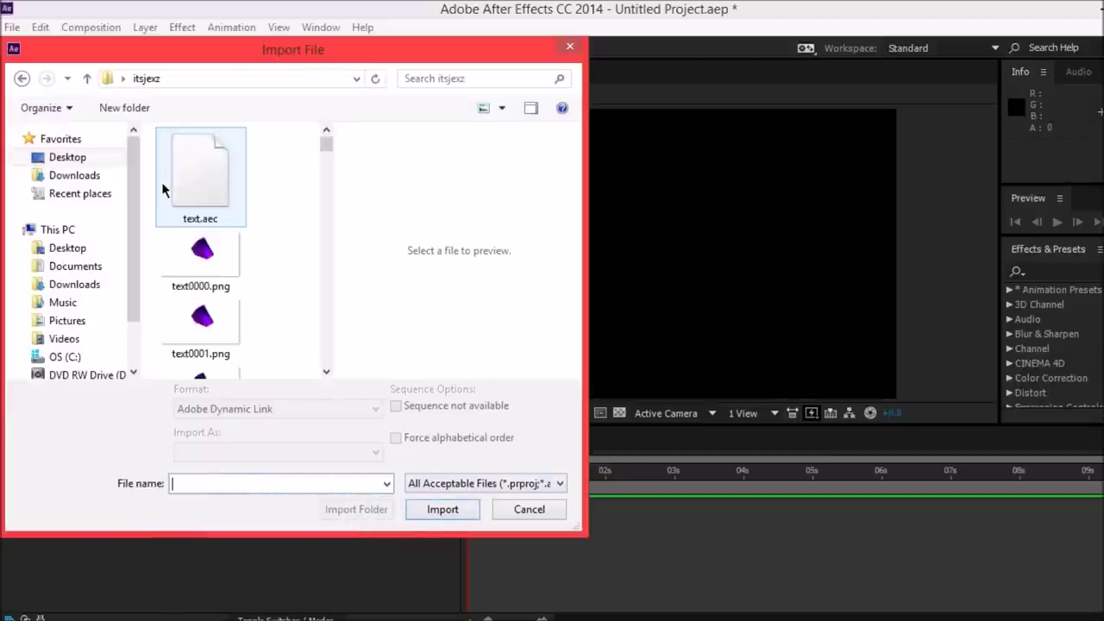
click(206, 270)
click(444, 509)
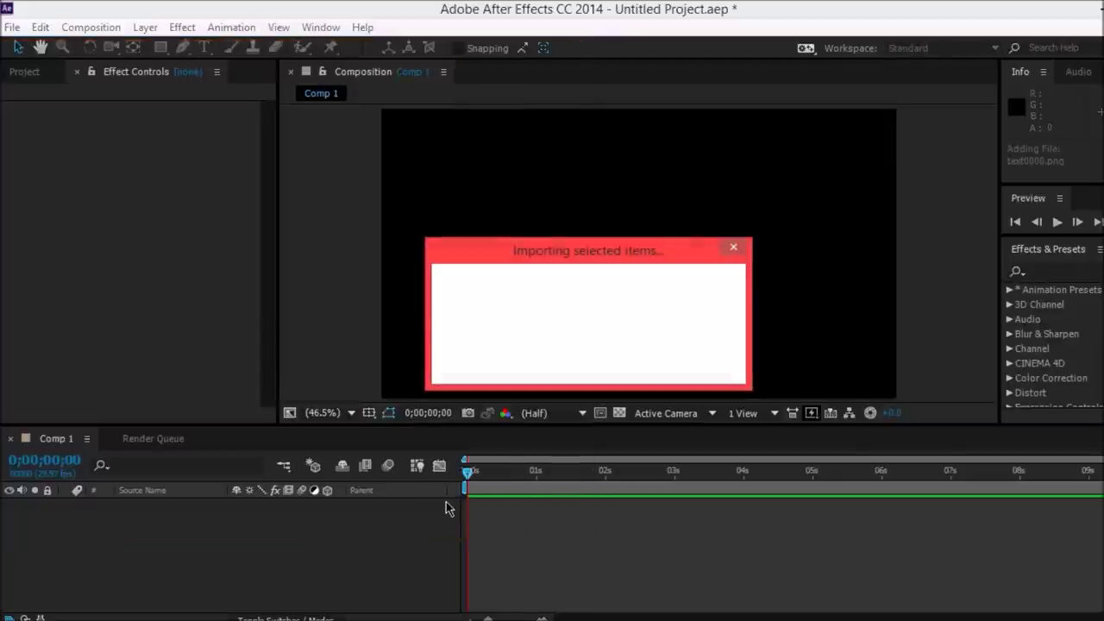
drag(48, 247, 147, 572)
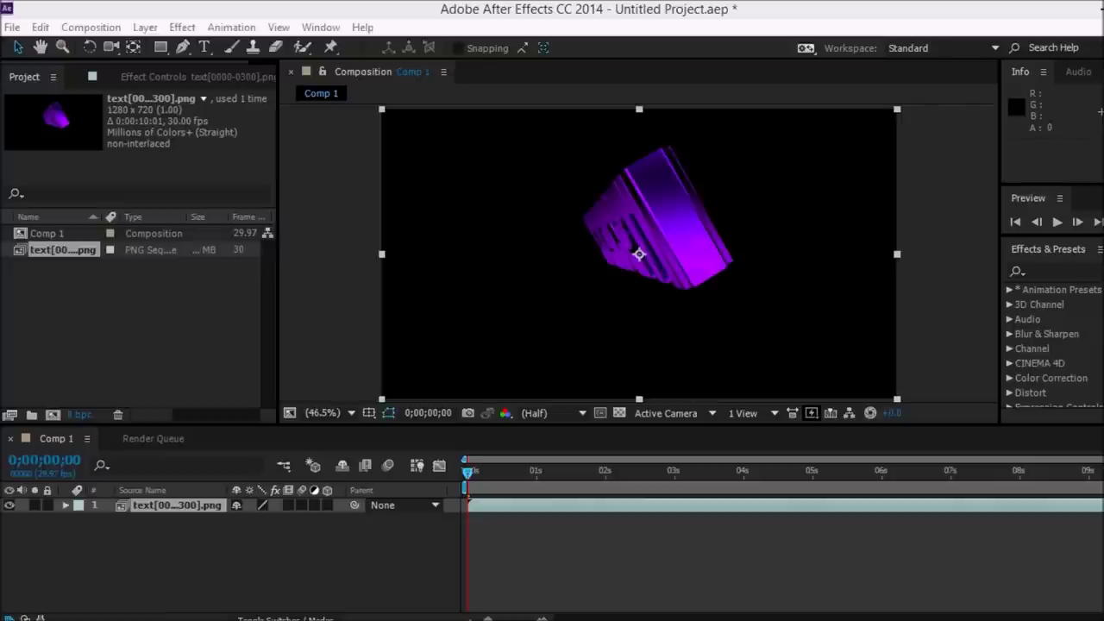
Import Party Favor - Bap U.mp3 from the Downloads folder and add it to Comp 1 beneath the text sequence.
key(super+e)
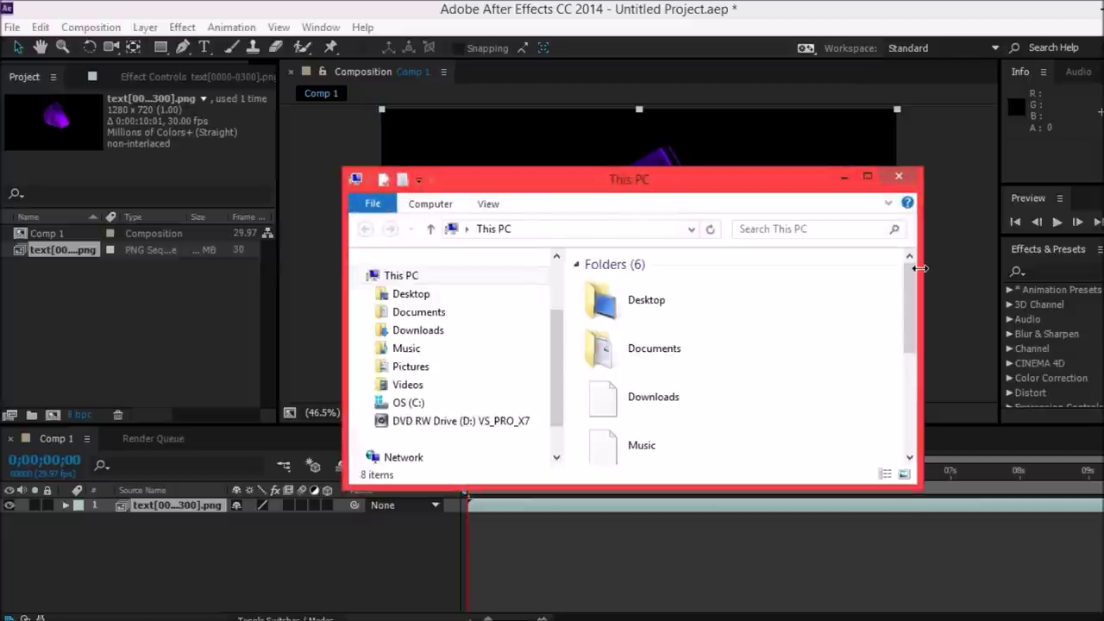
click(433, 333)
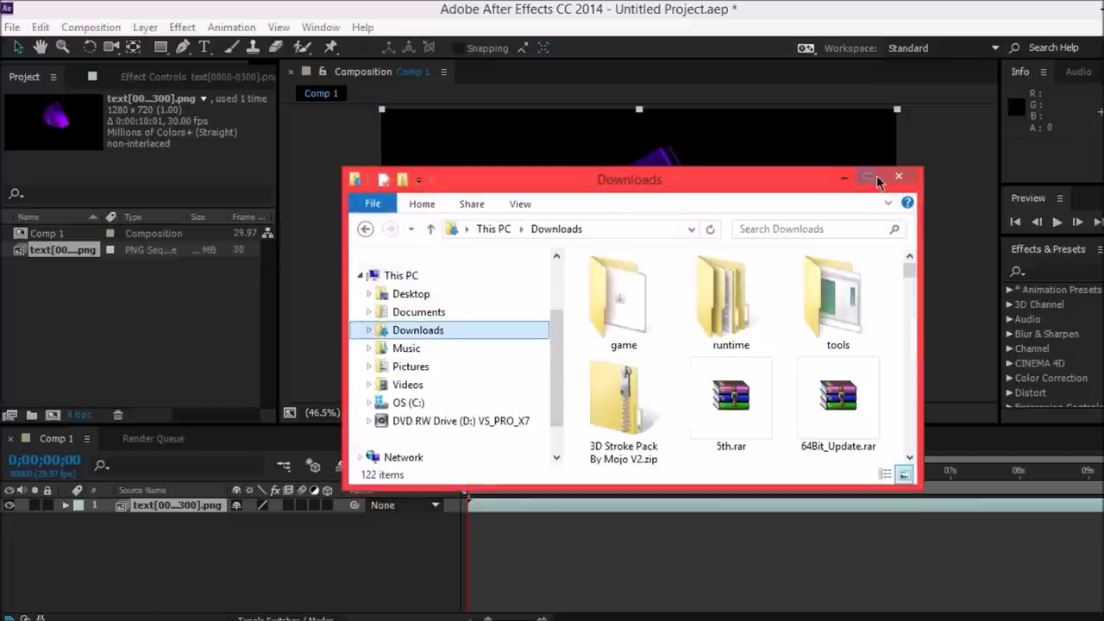
click(868, 176)
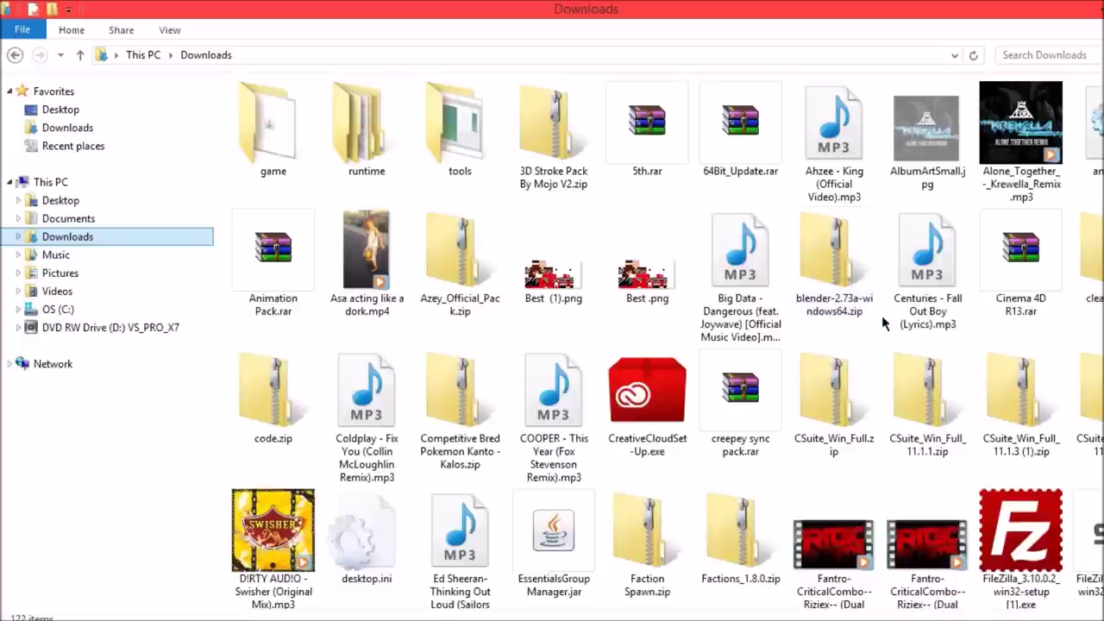
click(465, 289)
scroll(763, 349, down, 10)
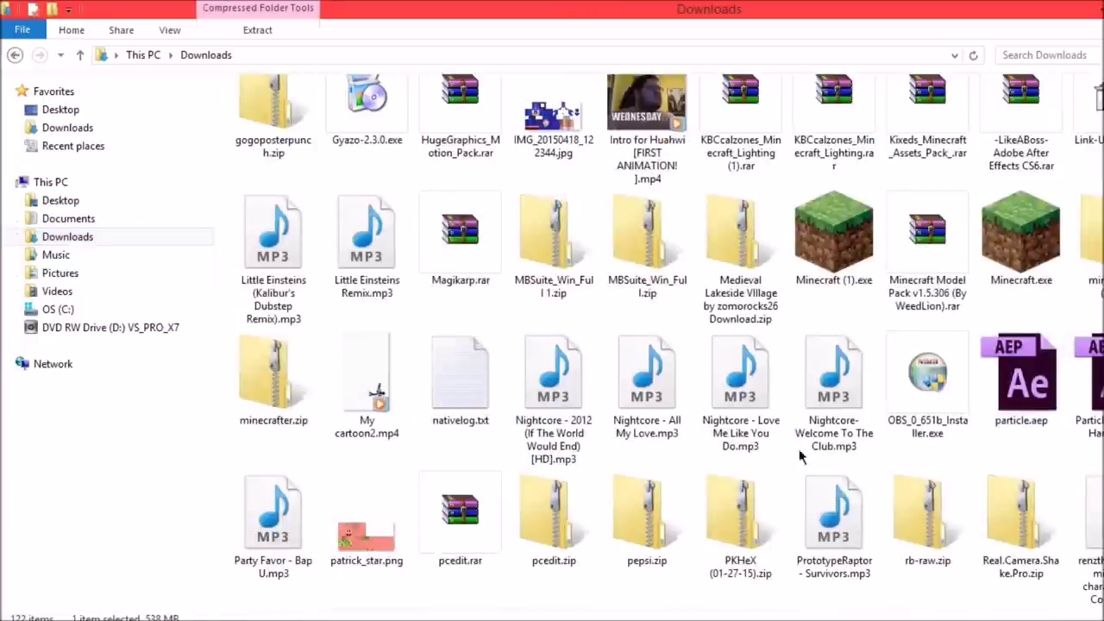
scroll(353, 351, down, 5)
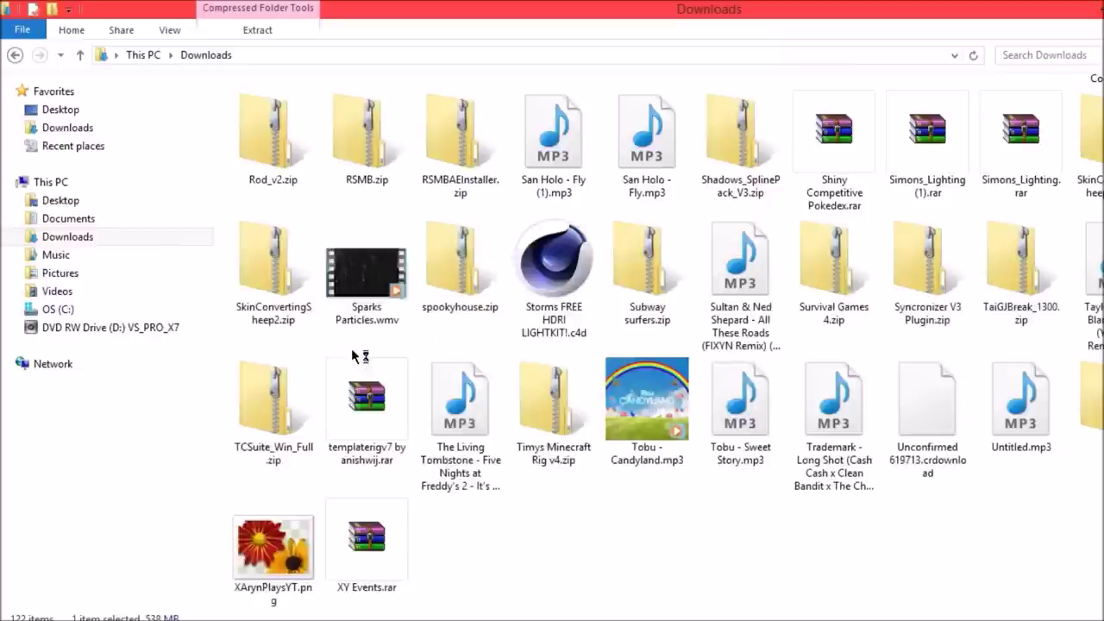
scroll(354, 353, up, 3)
double_click(258, 129)
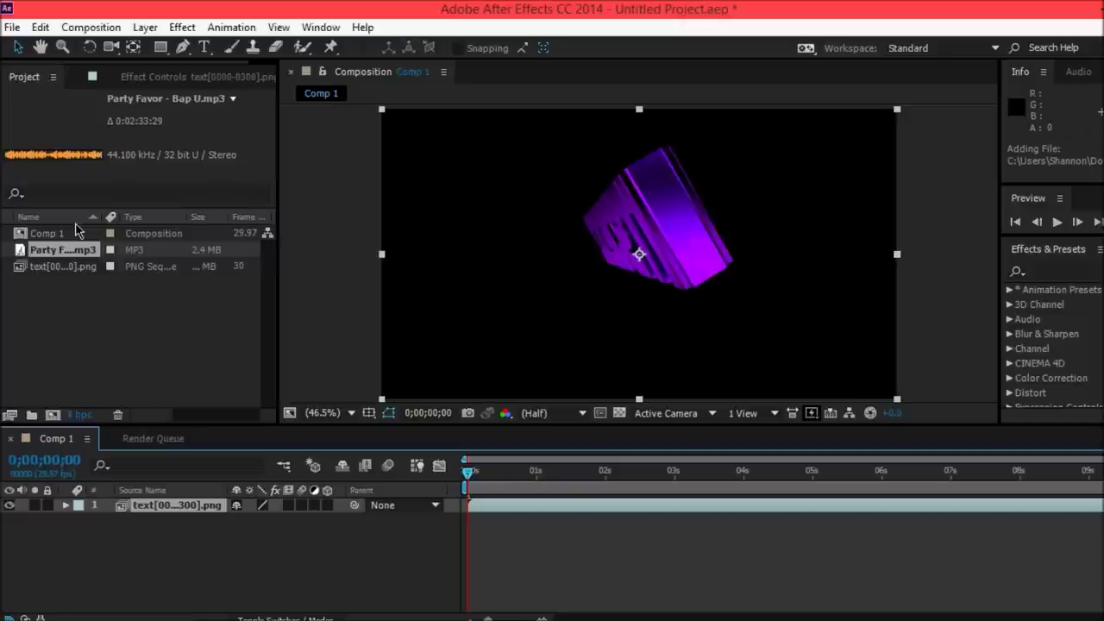
drag(62, 250, 283, 568)
Move the current time to 0;00;01;29 and expand the music layer to show its audio waveform.
click(65, 520)
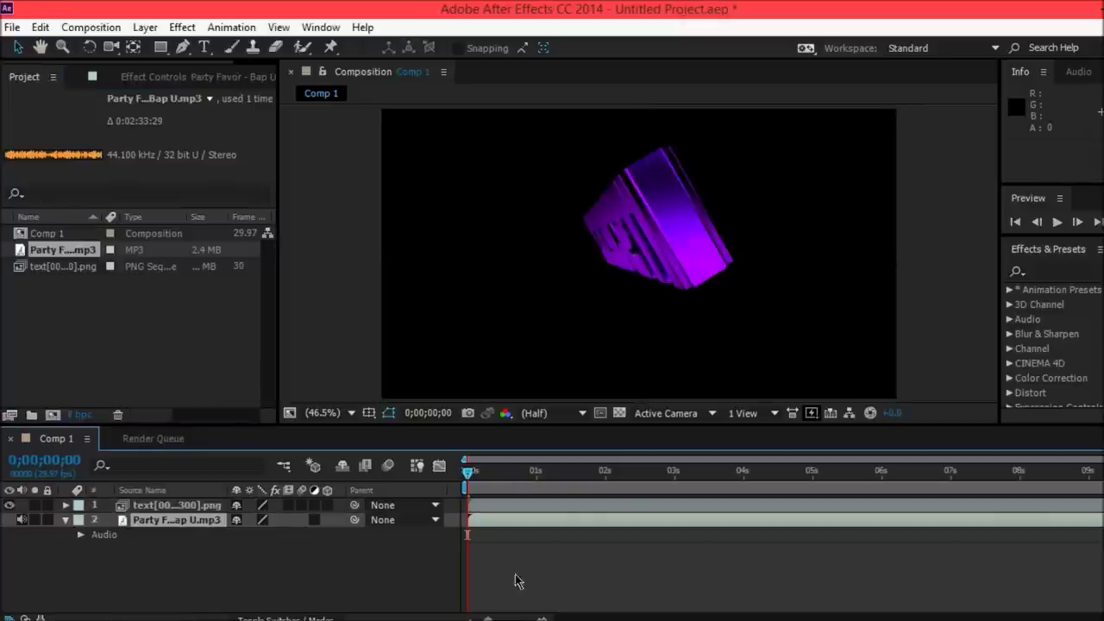
drag(469, 483, 603, 480)
click(81, 536)
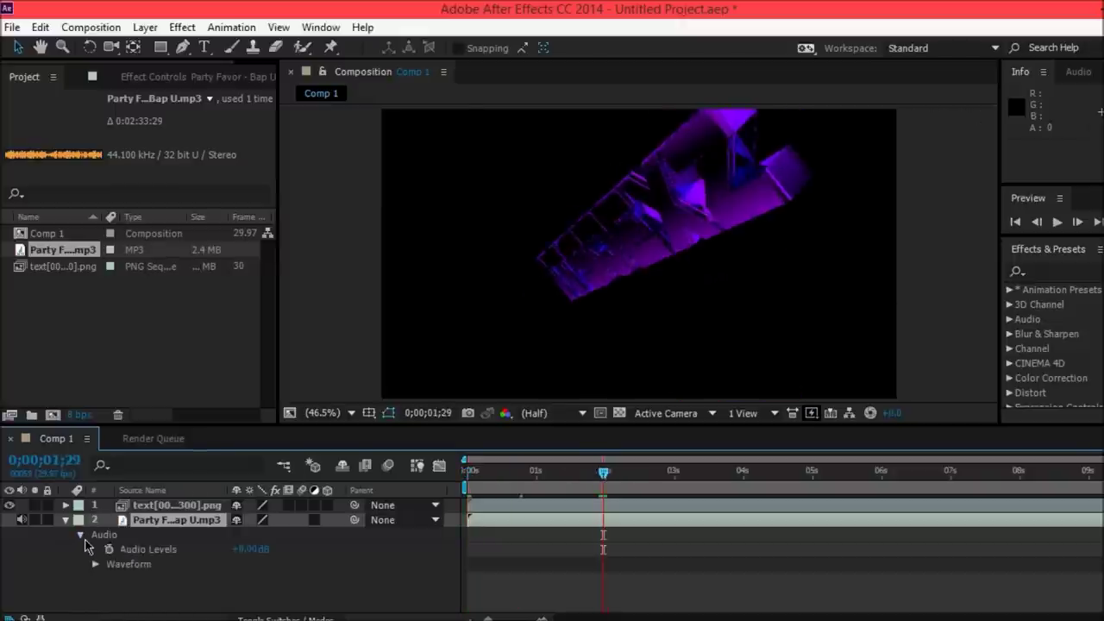
click(95, 564)
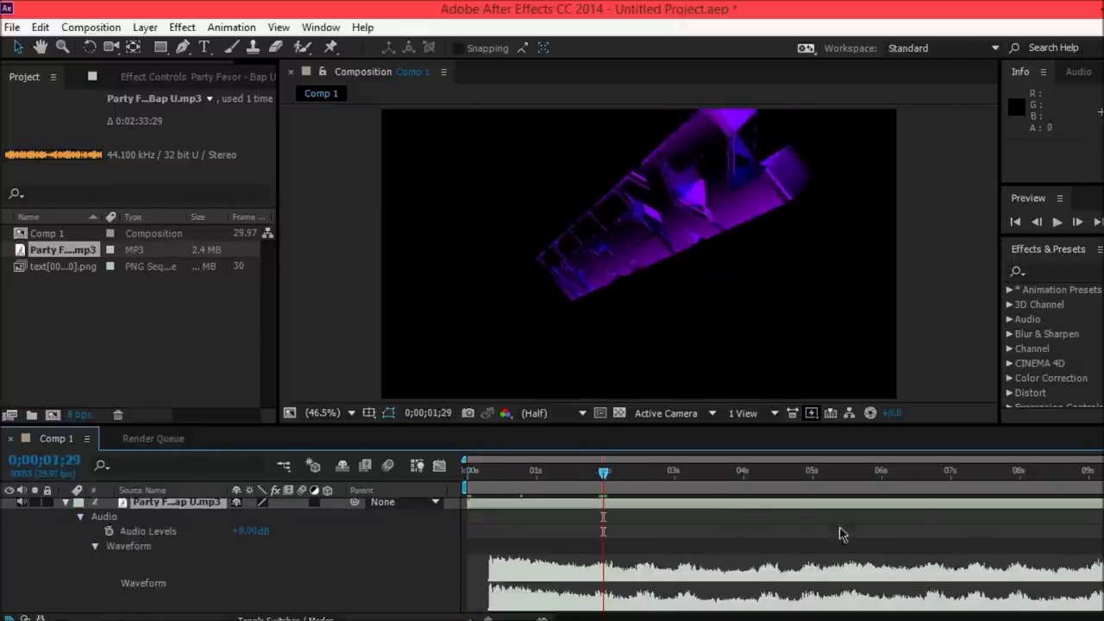
click(67, 502)
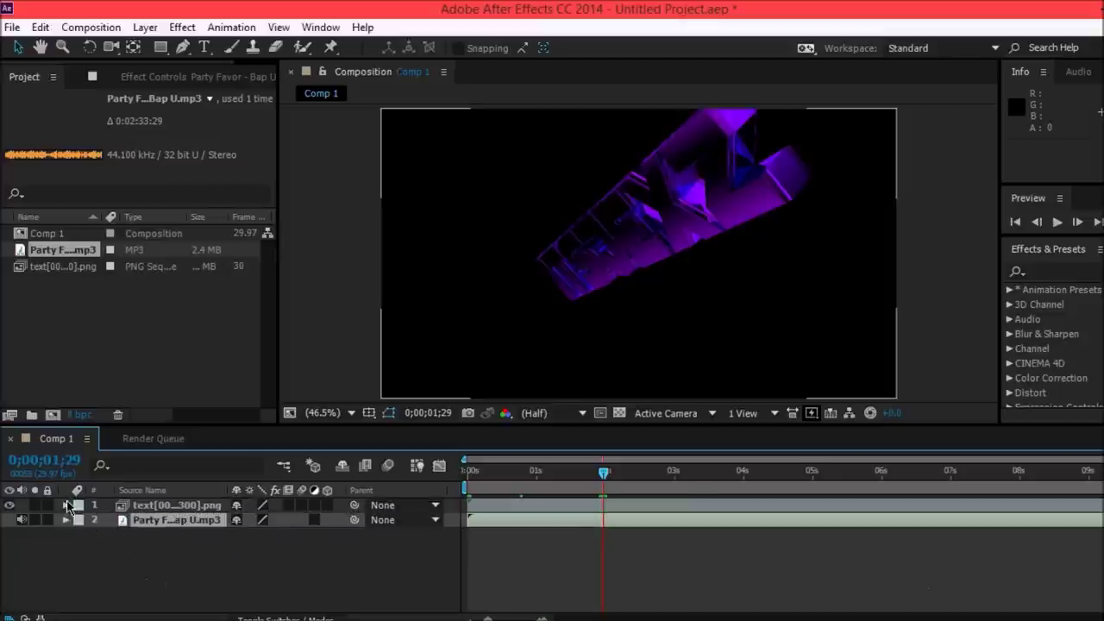
click(65, 520)
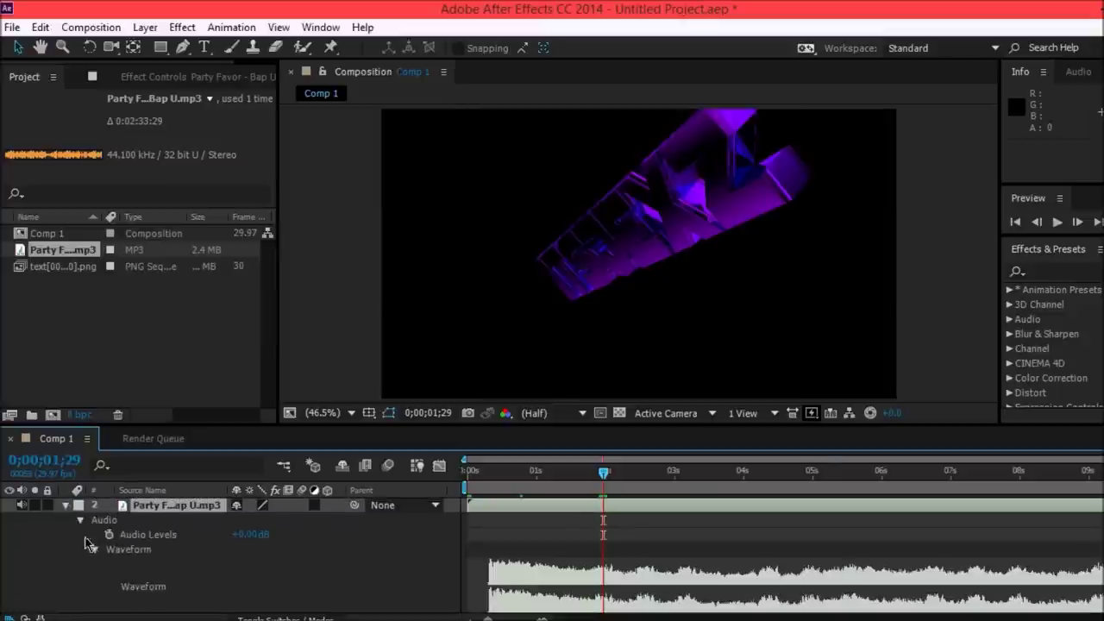
click(80, 534)
click(81, 533)
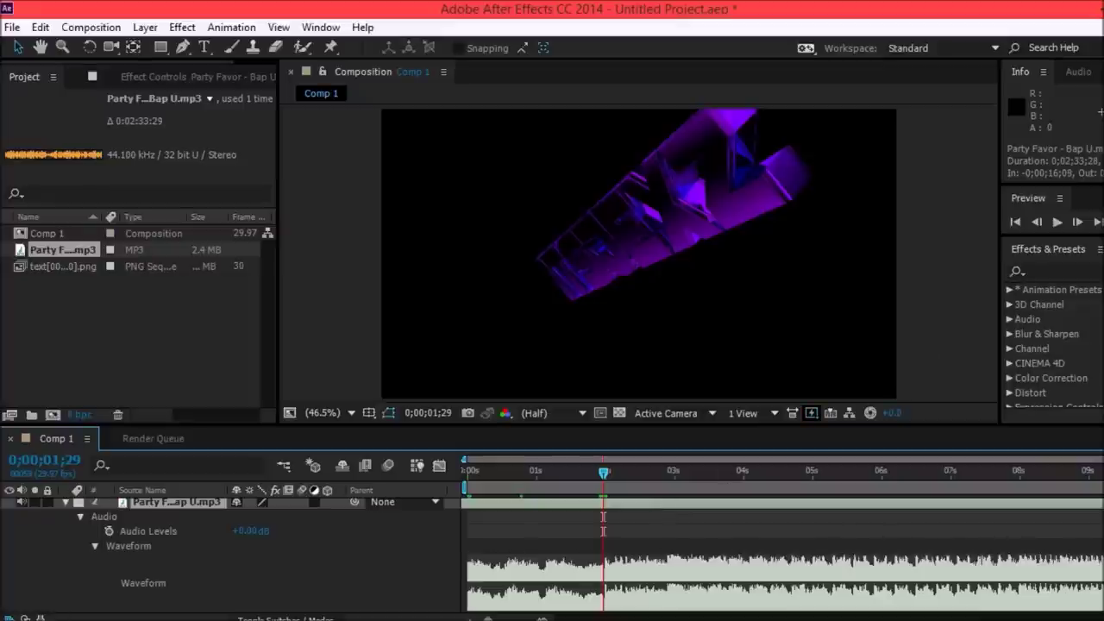
Shift the music layer earlier to an in point of -0;00;27;02, using RAM previews to check its sync with the text animation.
key(KP_0)
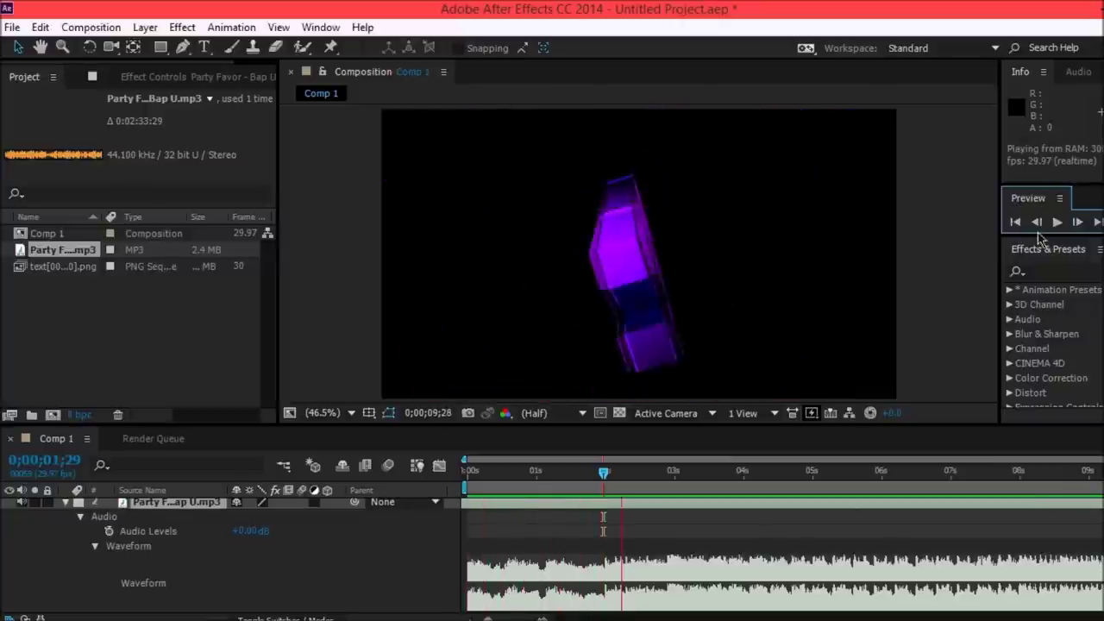
click(1057, 221)
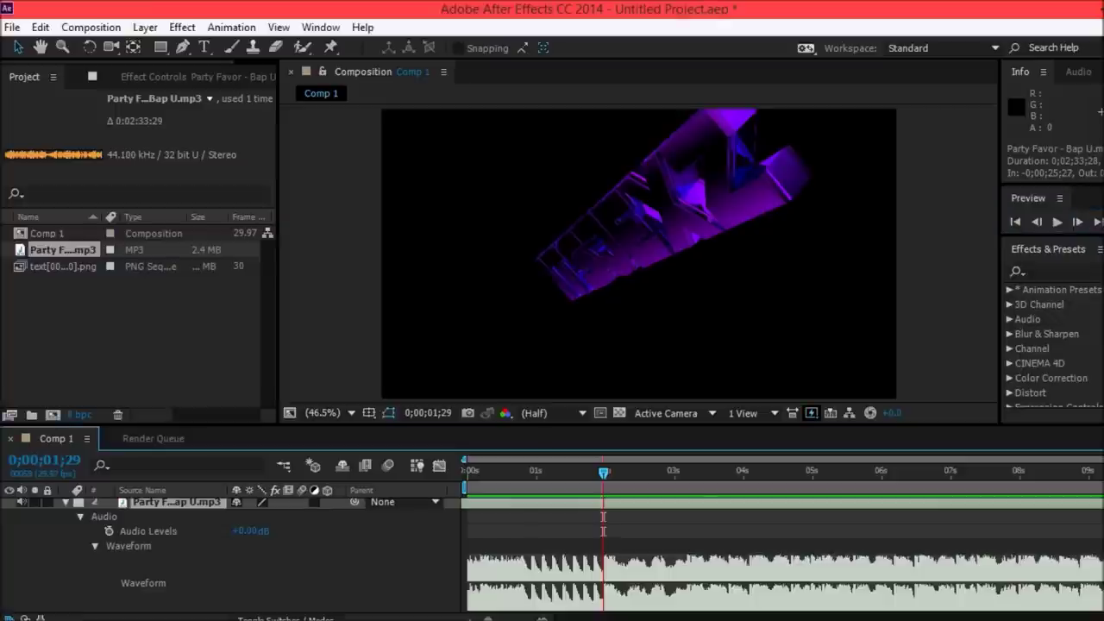
key(KP_0)
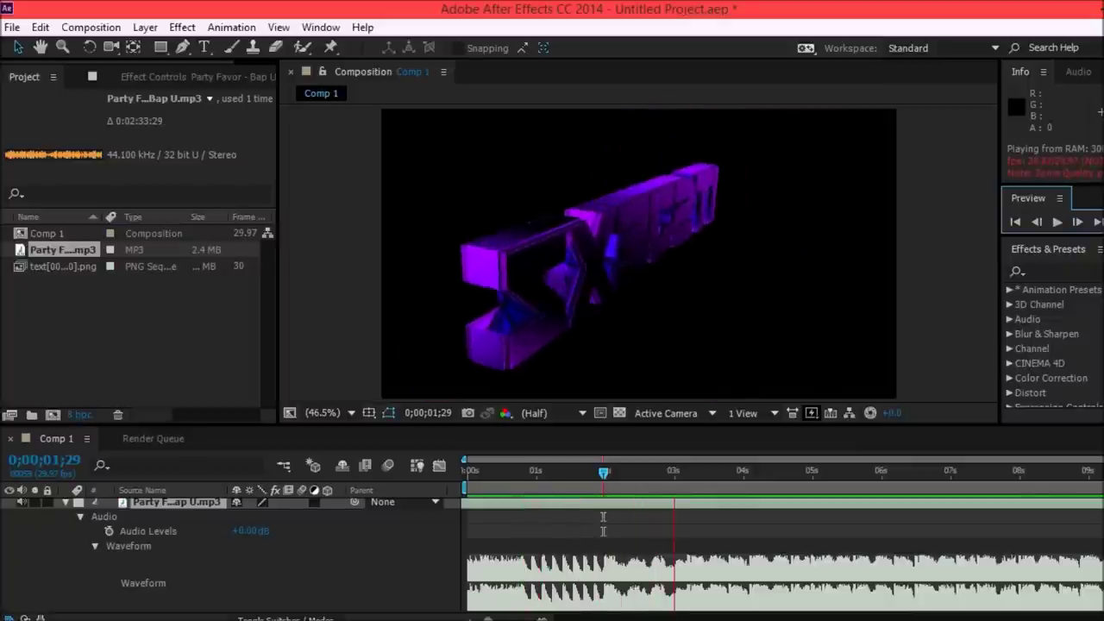
click(780, 529)
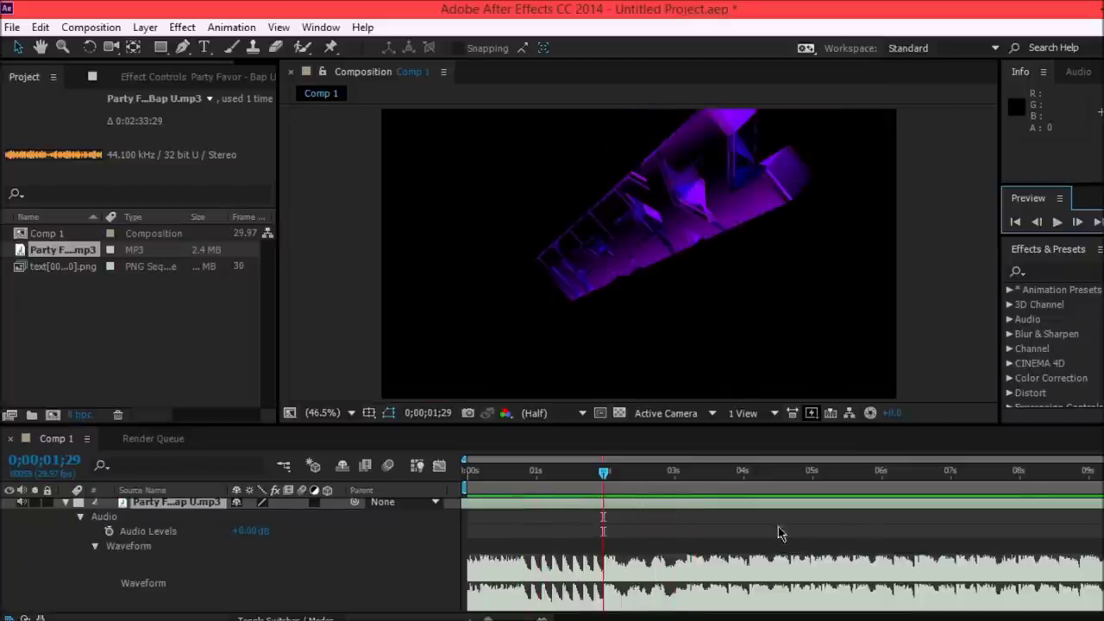
drag(689, 510, 670, 508)
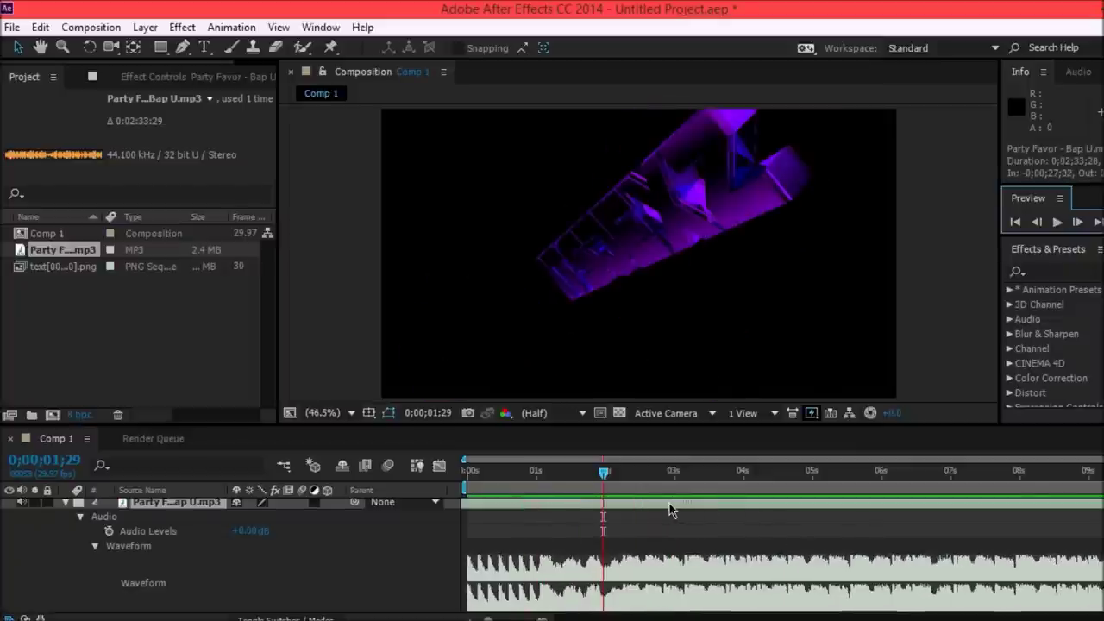
key(KP_0)
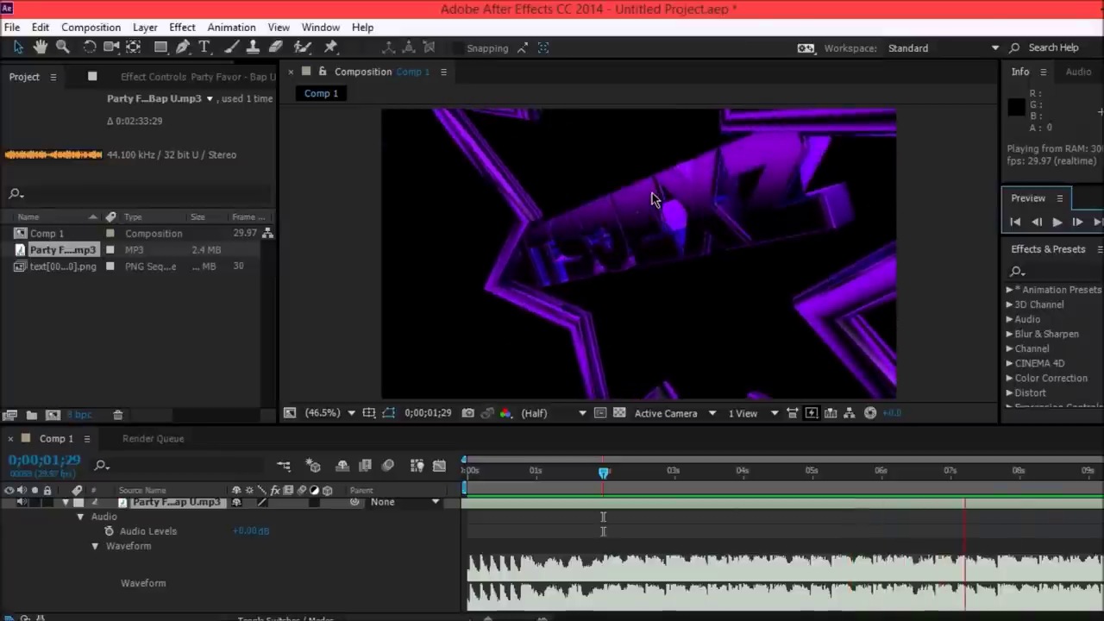
Stop the preview and add layer markers to the music layer on the beats from 0;00;01;29 to 0;00;03;14.
click(1056, 221)
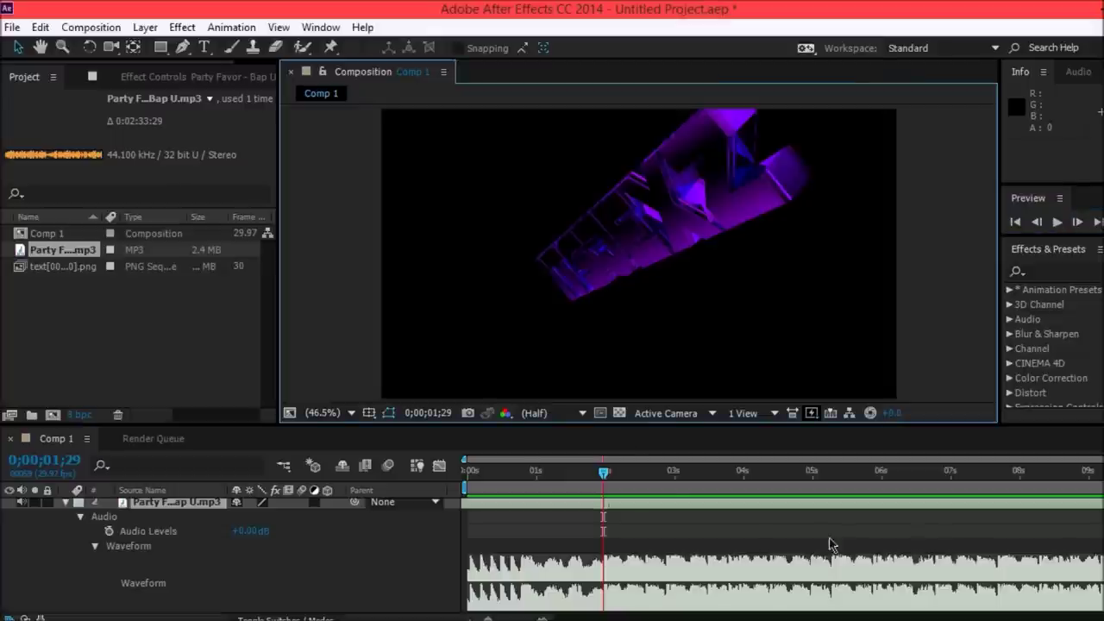
drag(602, 475, 627, 474)
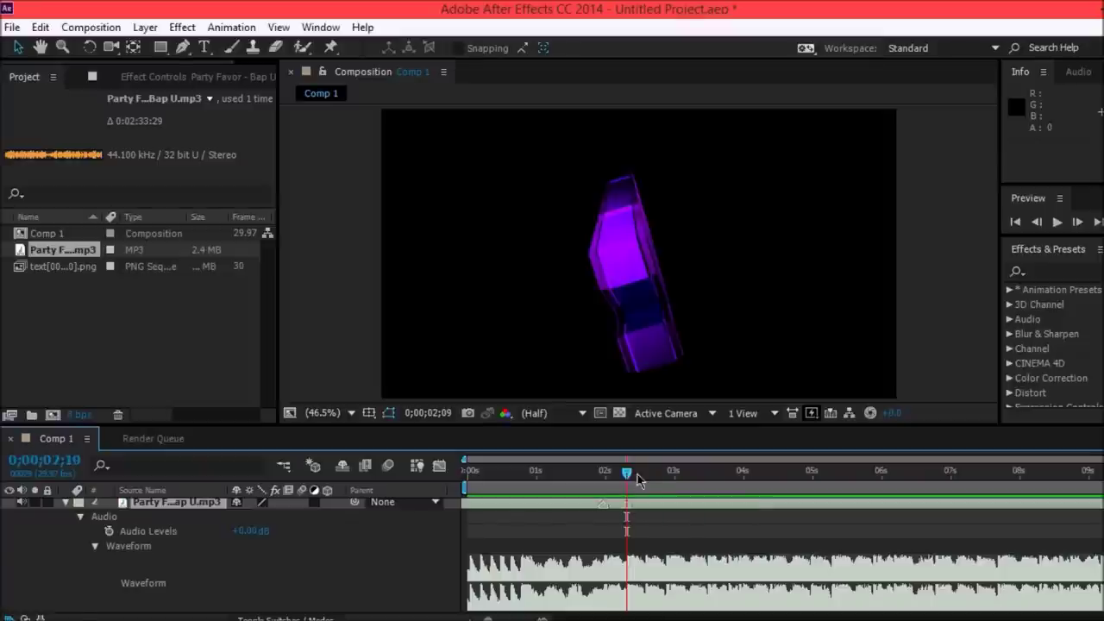
drag(629, 484, 647, 481)
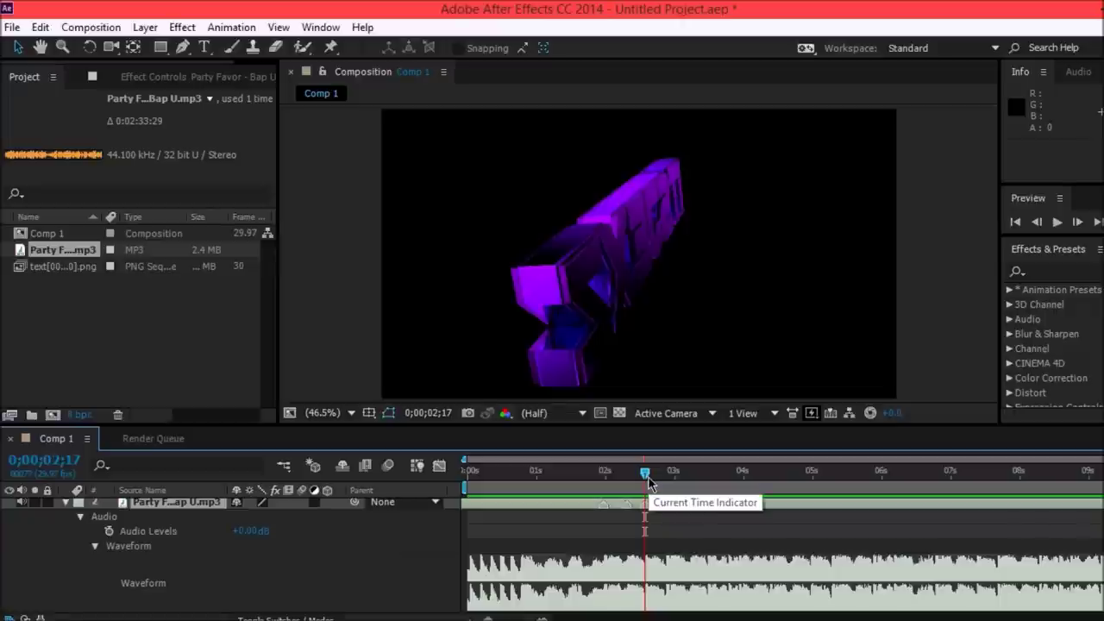
drag(644, 474, 665, 480)
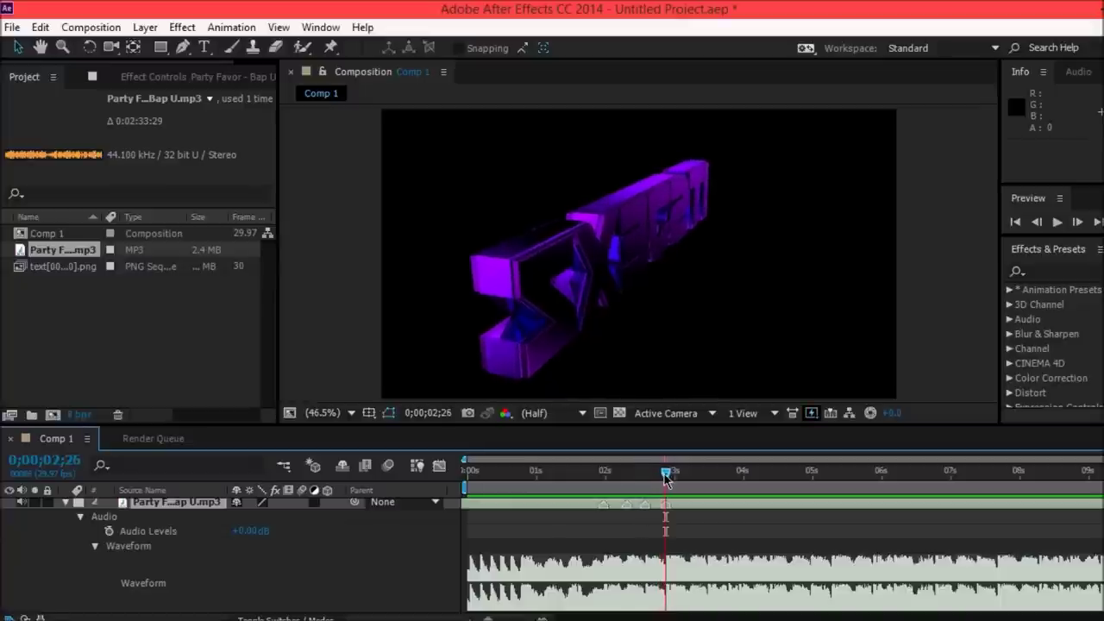
drag(666, 479, 690, 479)
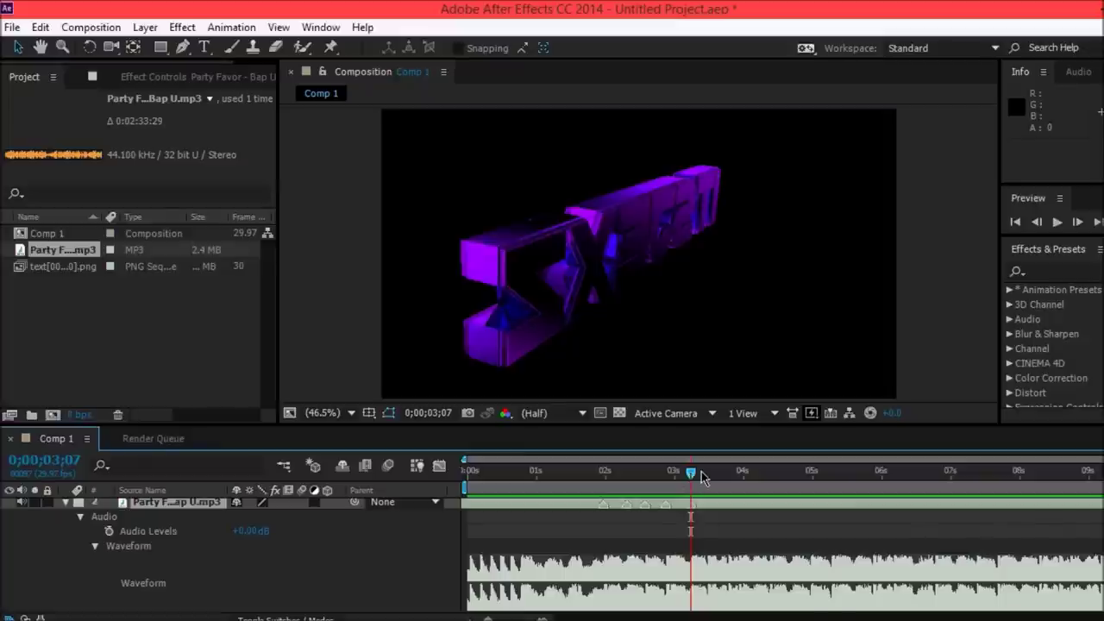
drag(701, 479, 731, 481)
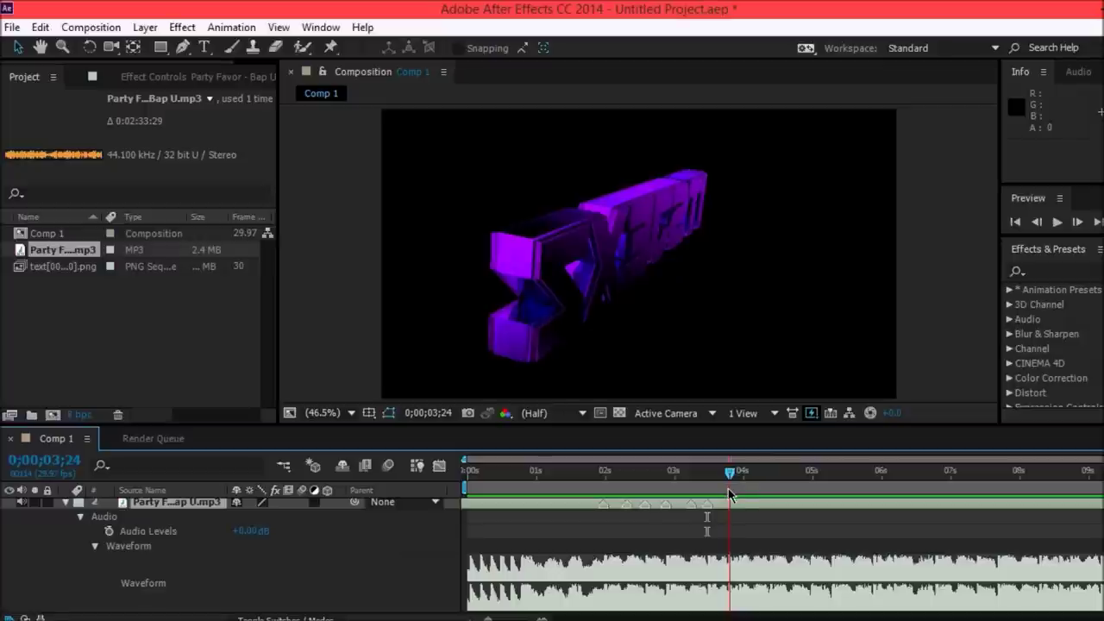
Continue marking the beats on the music layer from 0;00;03;23 to 0;00;07;20.
click(1037, 222)
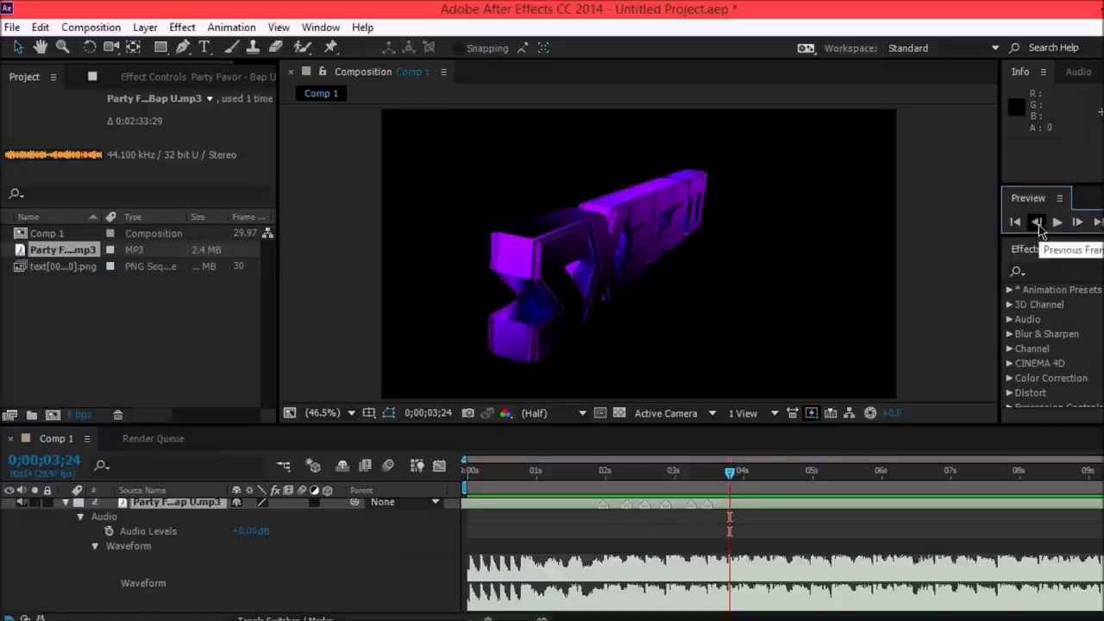
click(1038, 222)
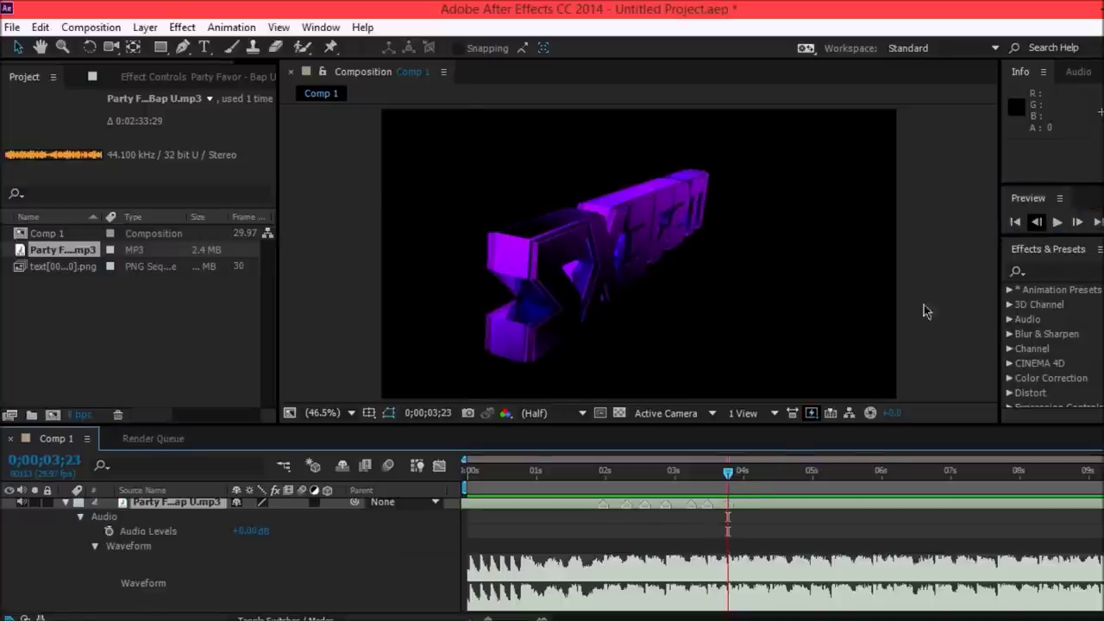
drag(746, 471, 999, 488)
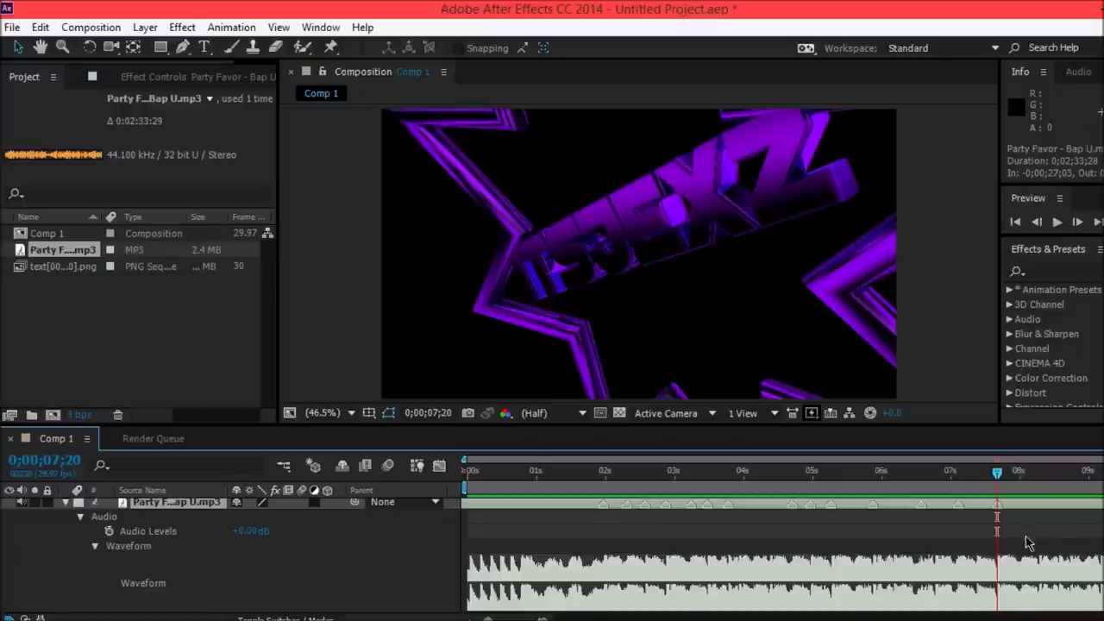
Expand the text sequence's Transform properties and enable a Scale keyframe at 0;00;01;29, on the first beat marker.
scroll(1026, 549, up, 1)
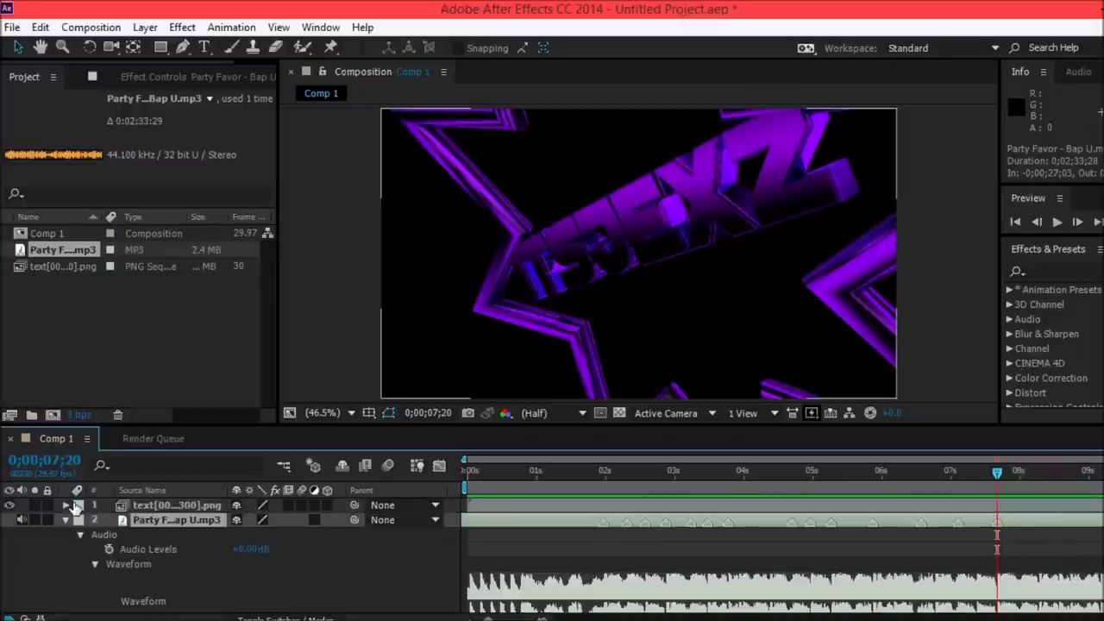
click(76, 505)
click(67, 506)
click(78, 520)
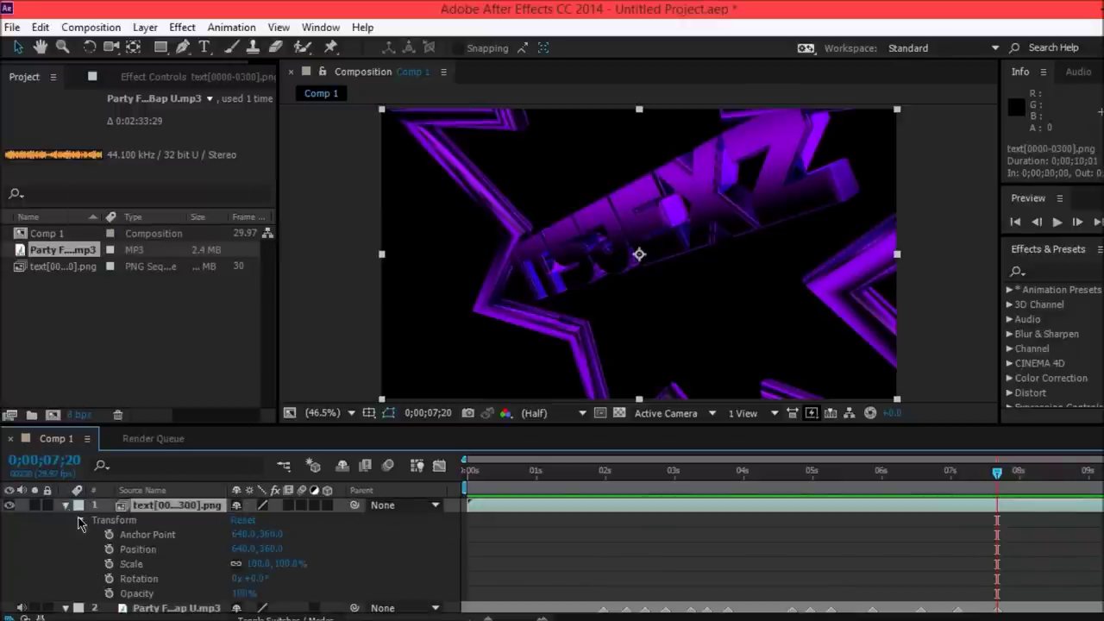
key(l)
key(l)
drag(664, 474, 606, 502)
scroll(259, 552, up, 2)
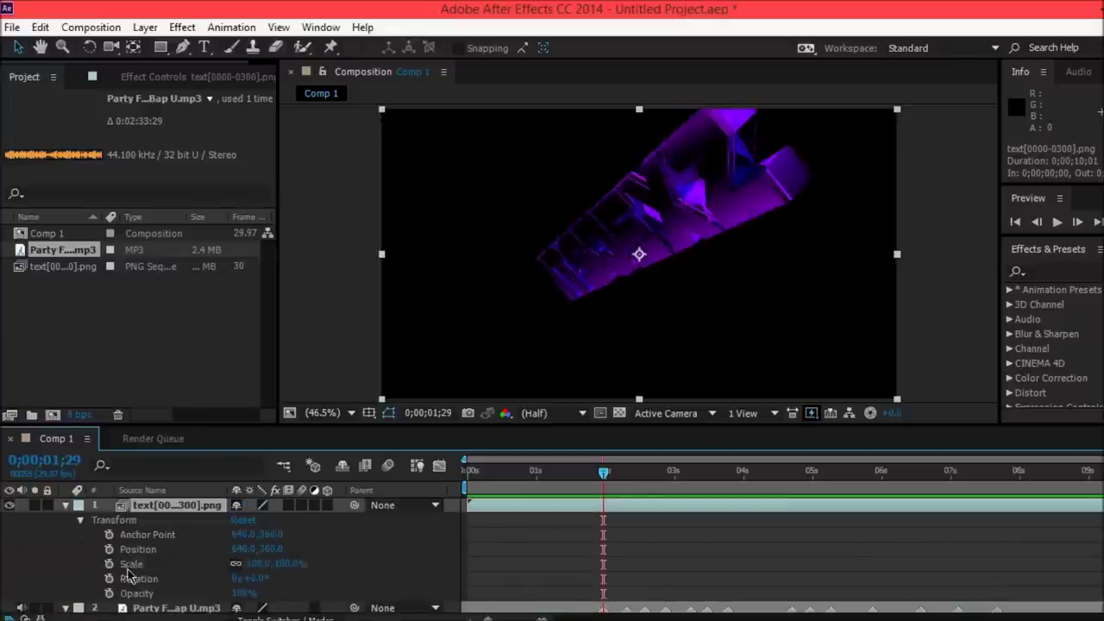
click(109, 564)
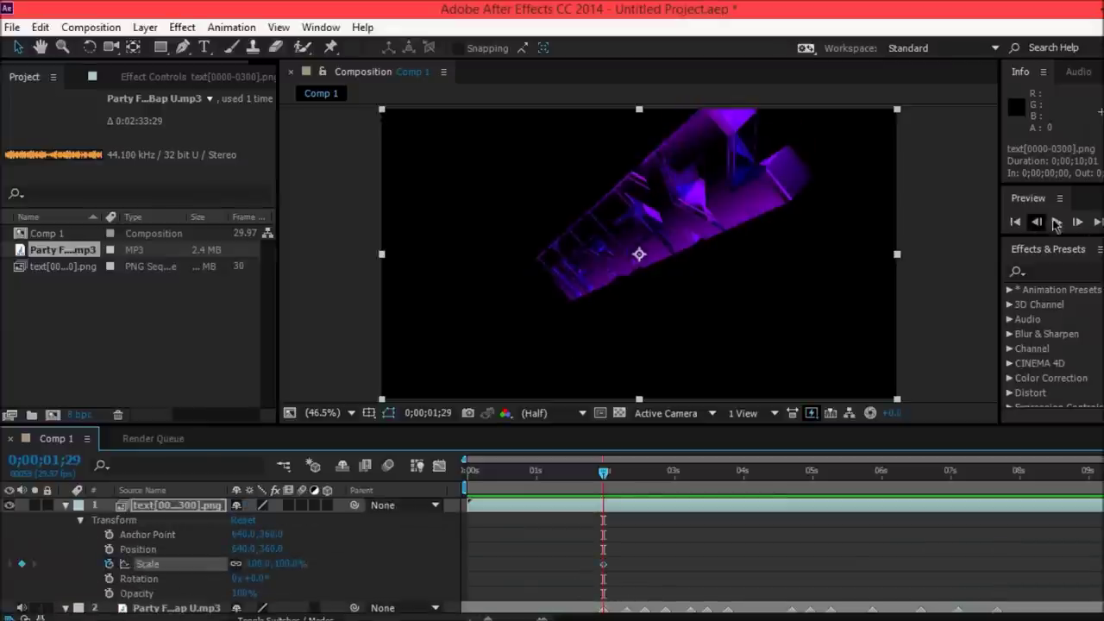
Set the text sequence's Scale to 120% at 0;00;02;00 and copy both Scale keyframes.
click(1076, 223)
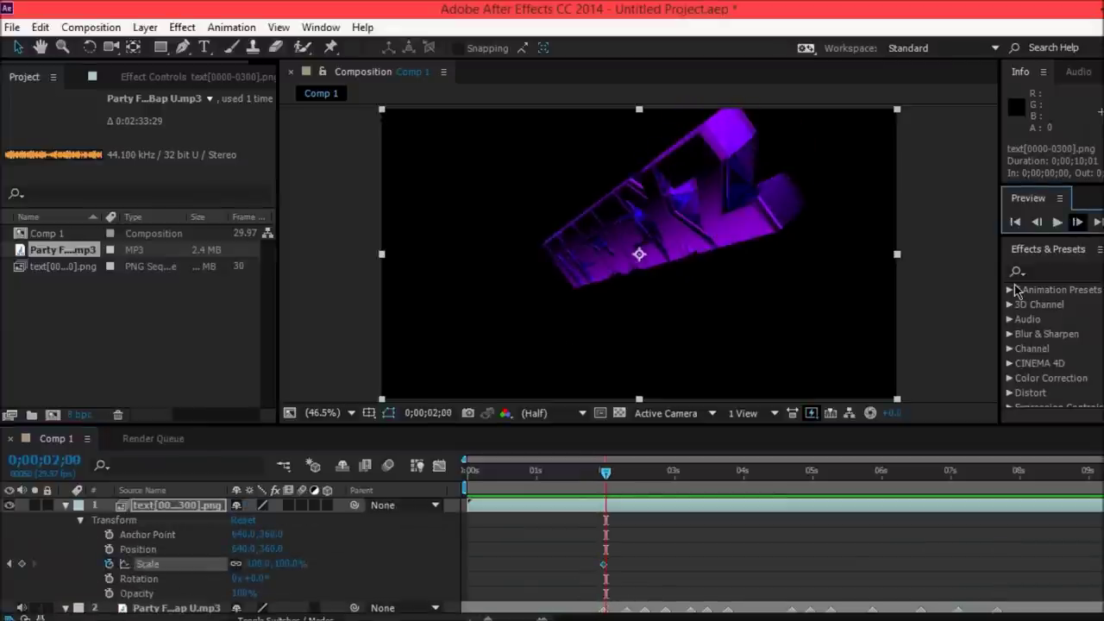
click(257, 563)
text(120)
key(Return)
drag(638, 528, 564, 589)
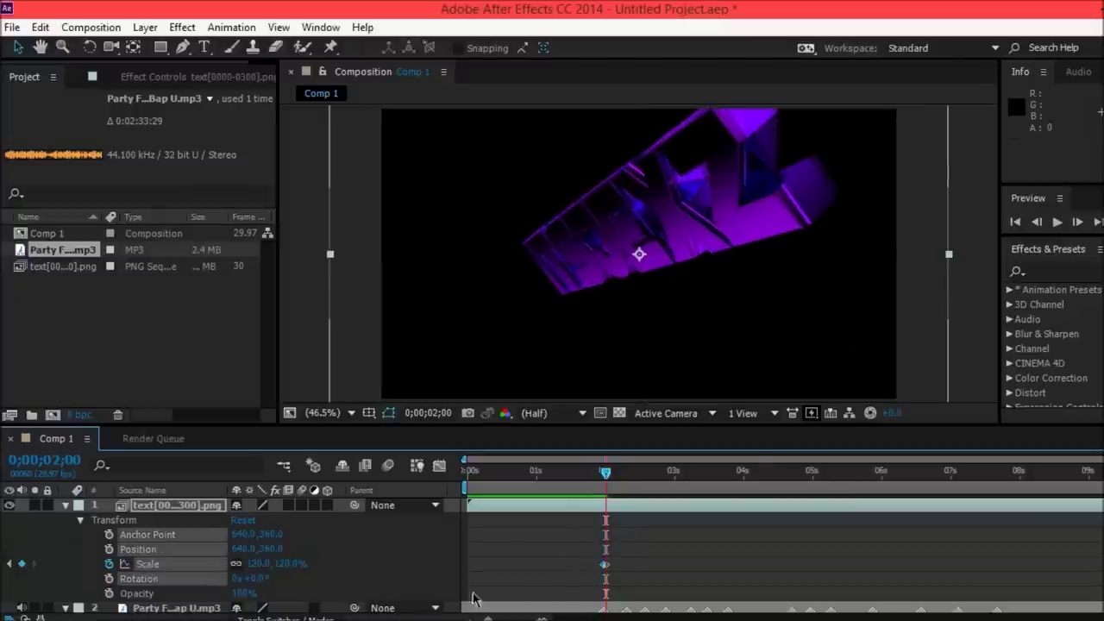
drag(644, 529, 591, 582)
key(ctrl+c)
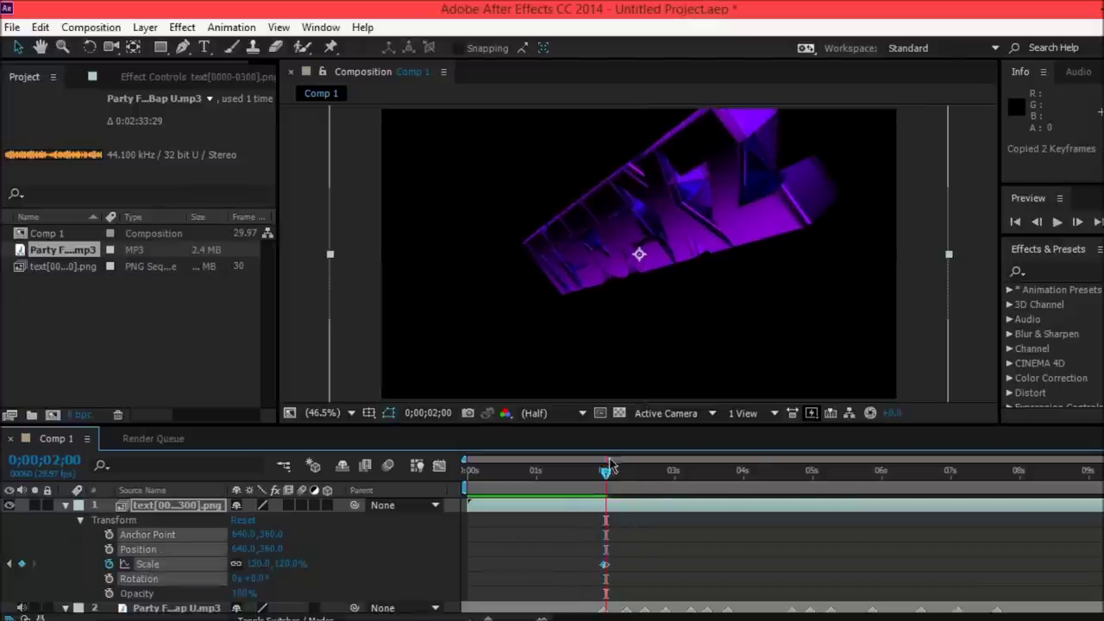
Paste the two Scale keyframes at each beat marker up to 0;00;03;14.
drag(608, 489, 707, 473)
key(ctrl+v)
key(ctrl+v)
scroll(697, 514, down, 1)
key(ctrl+v)
key(ctrl+v)
key(ctrl+v)
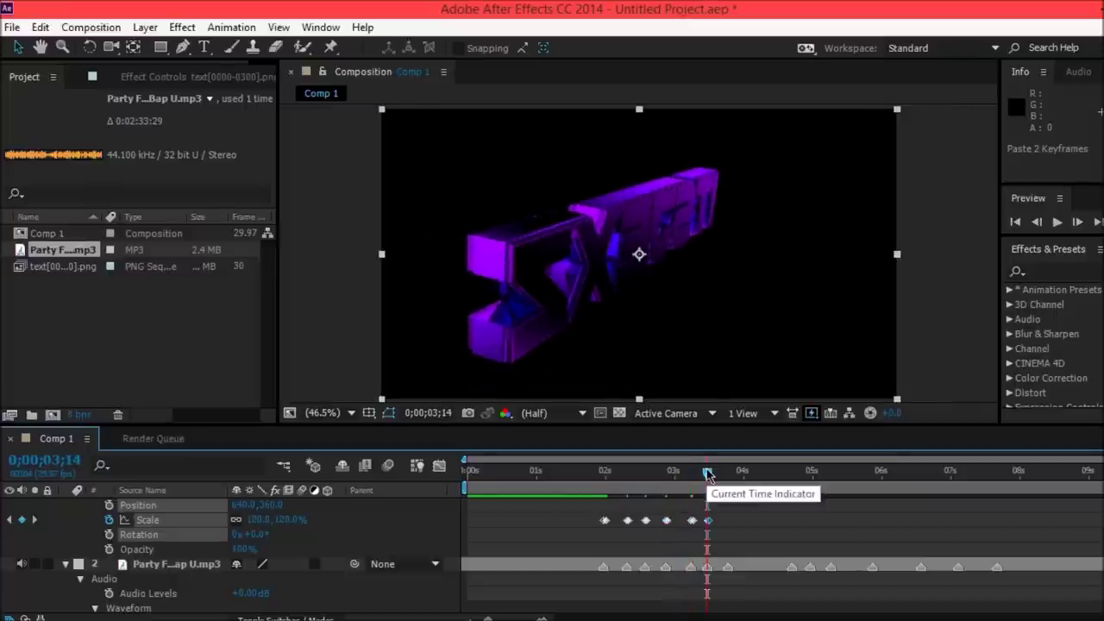
Paste the Scale keyframe pair at the remaining beat markers, from 0;00;03;23 through 0;00;07;20.
drag(707, 474, 726, 481)
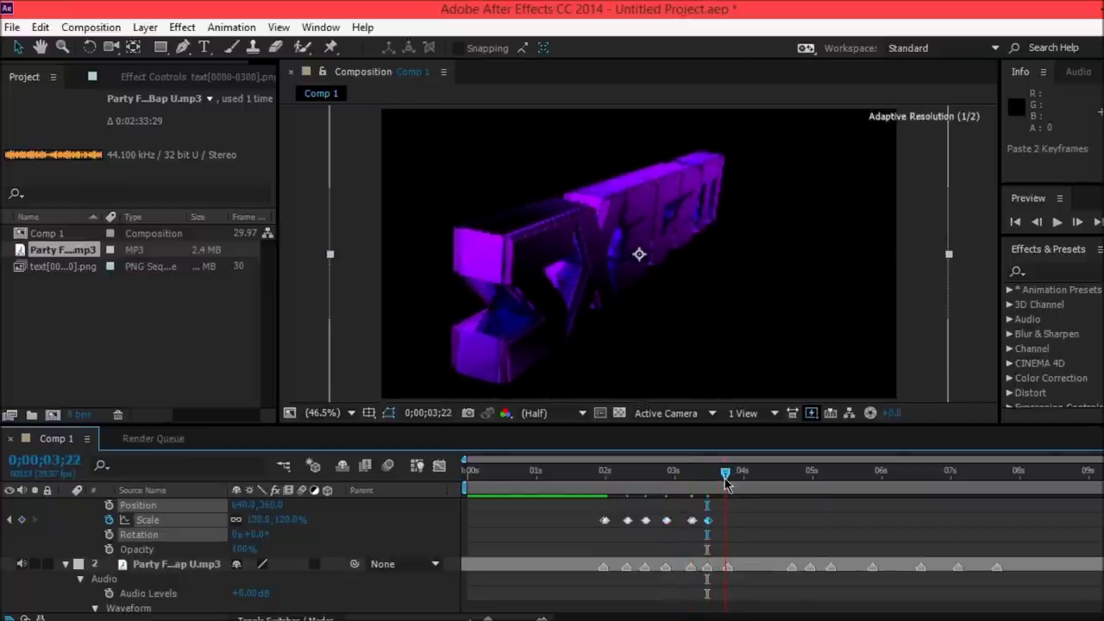
key(ctrl+v)
drag(725, 481, 998, 490)
key(ctrl+v)
key(ctrl+v)
key(ctrl+v)
key(ctrl+v)
key(ctrl+v)
key(ctrl+v)
key(ctrl+v)
Preview the pulses, paste extra Scale keyframe pairs on the unmarked beats from about 0;00;04;00, and undo the last misplaced paste.
key(KP_0)
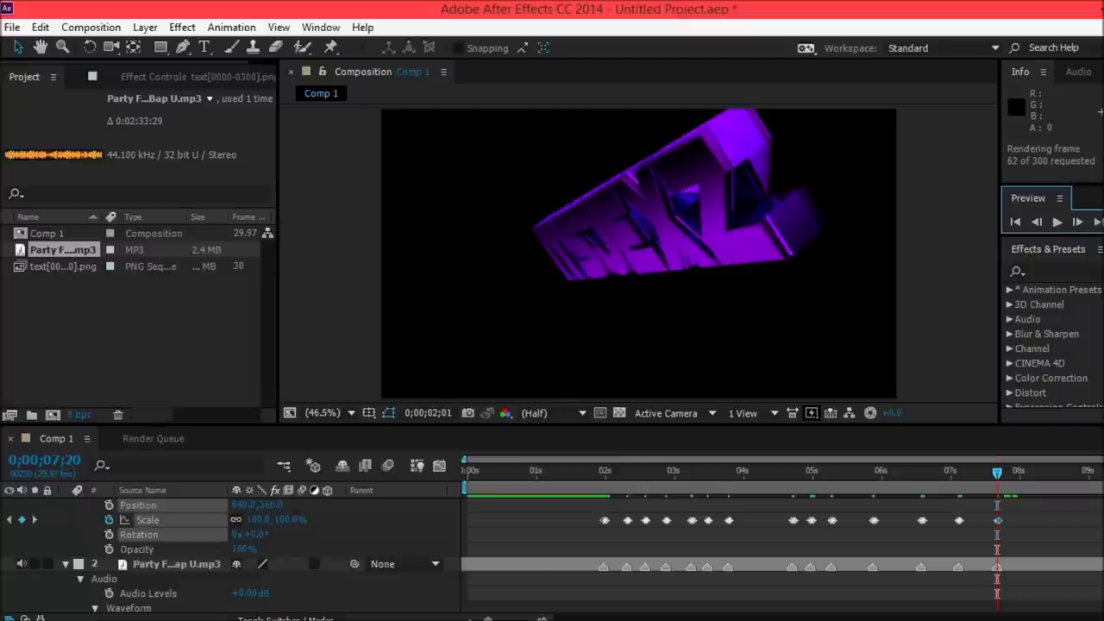
scroll(751, 527, down, 2)
drag(996, 472, 739, 526)
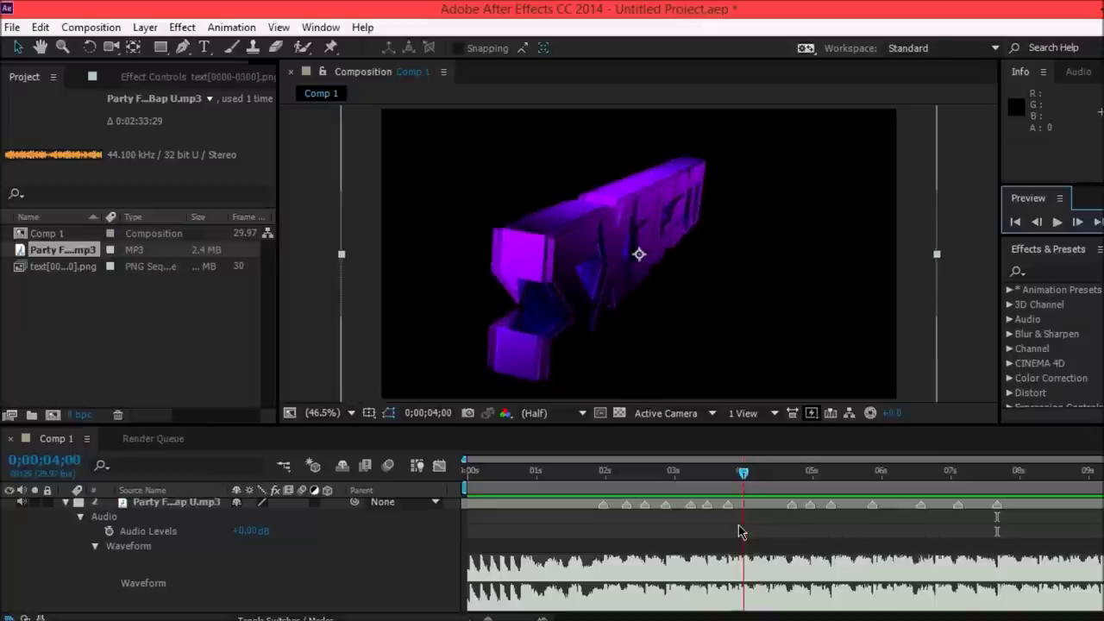
key(ctrl+v)
drag(739, 472, 897, 479)
key(ctrl+z)
click(1036, 221)
key(space)
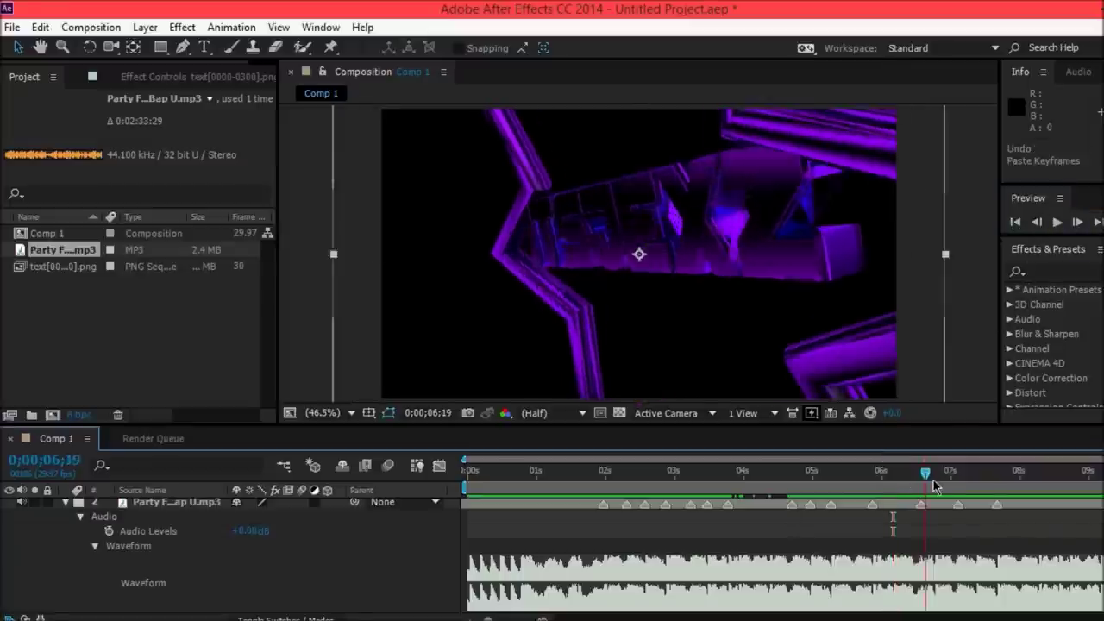
Paste more Scale keyframe pairs on the closing beats up to about 0;00;09;23, checking the sync with RAM previews.
key(KP_0)
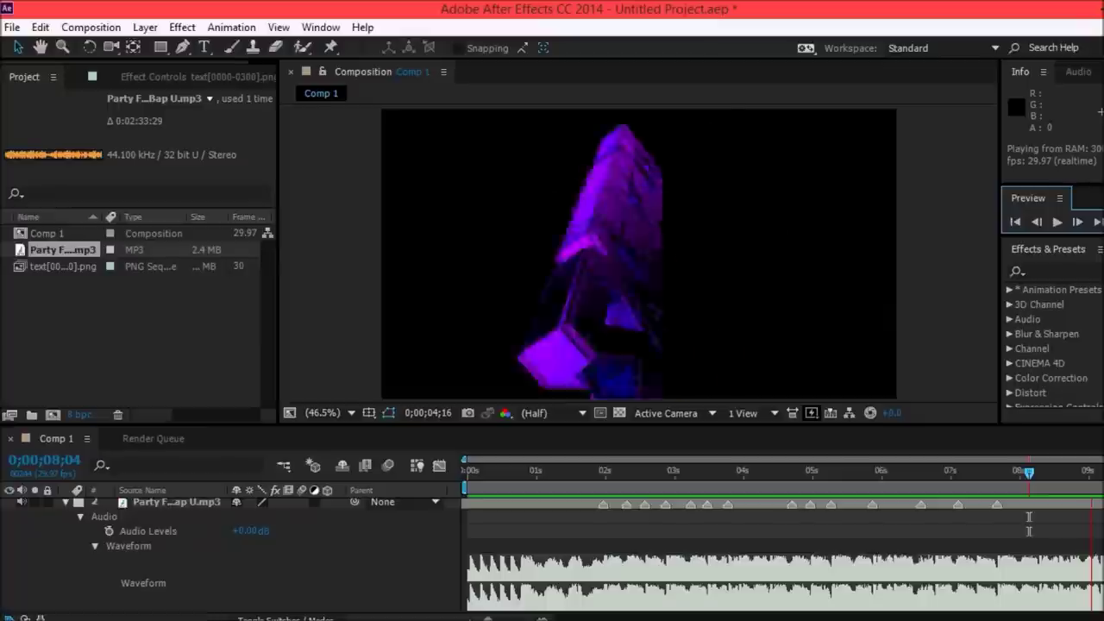
key(space)
drag(1032, 474, 1103, 473)
key(ctrl+v)
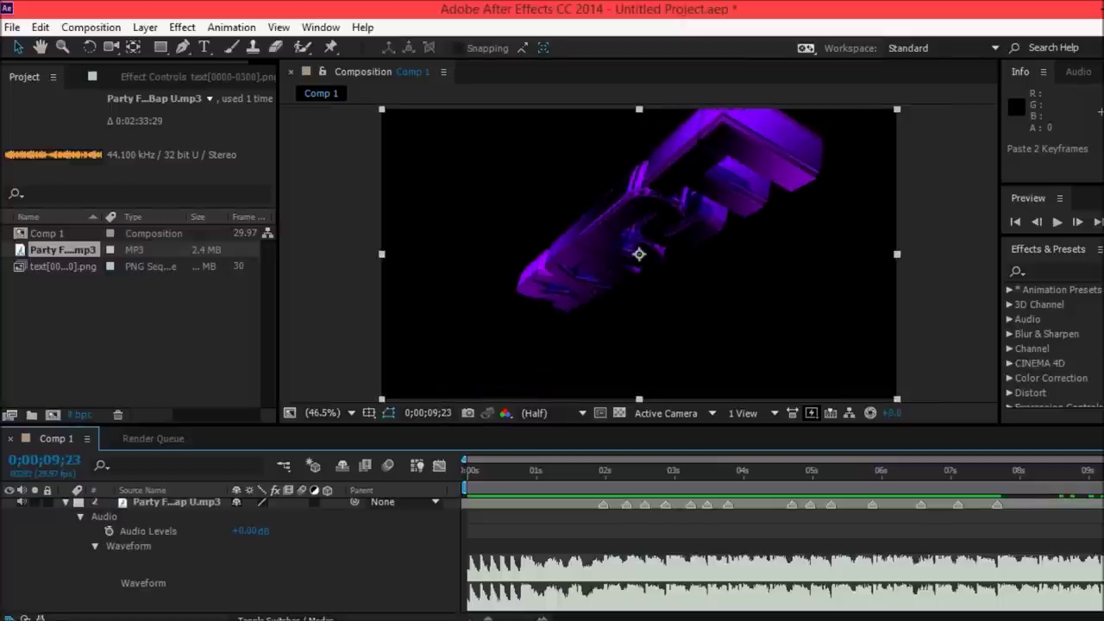
key(KP_0)
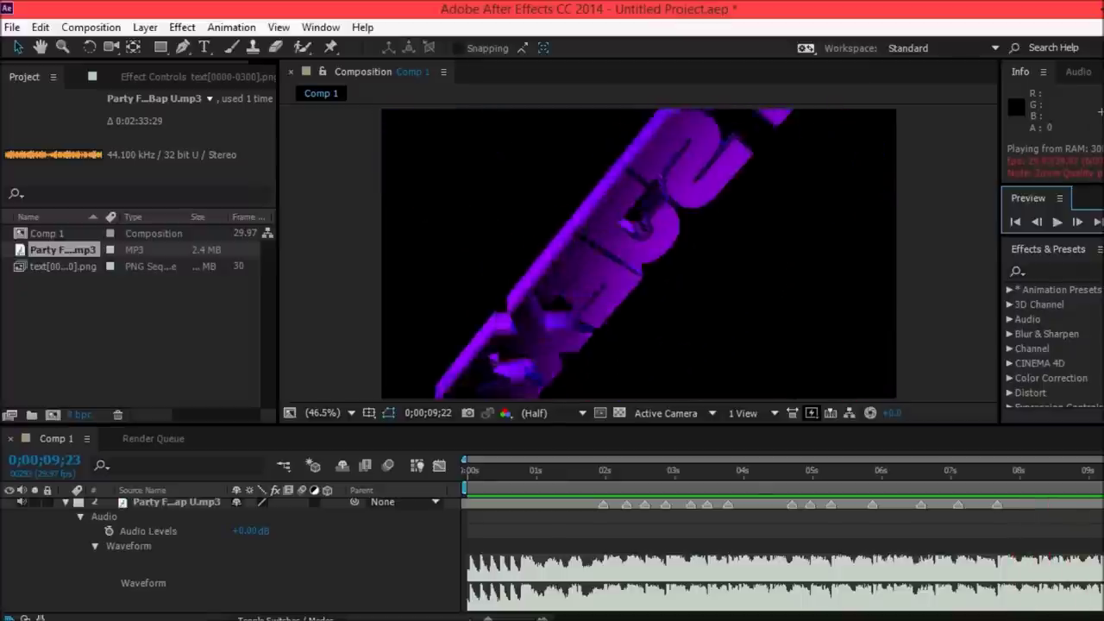
click(1057, 222)
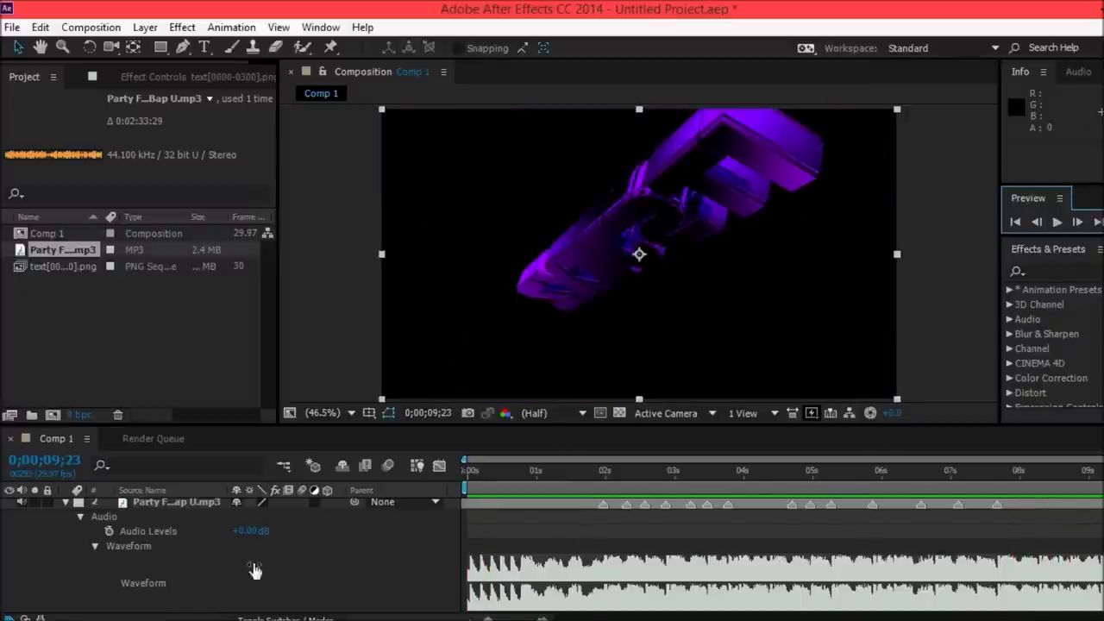
Create a dark gray solid layer in Comp 1 and move it beneath the text and music layers.
scroll(255, 569, up, 3)
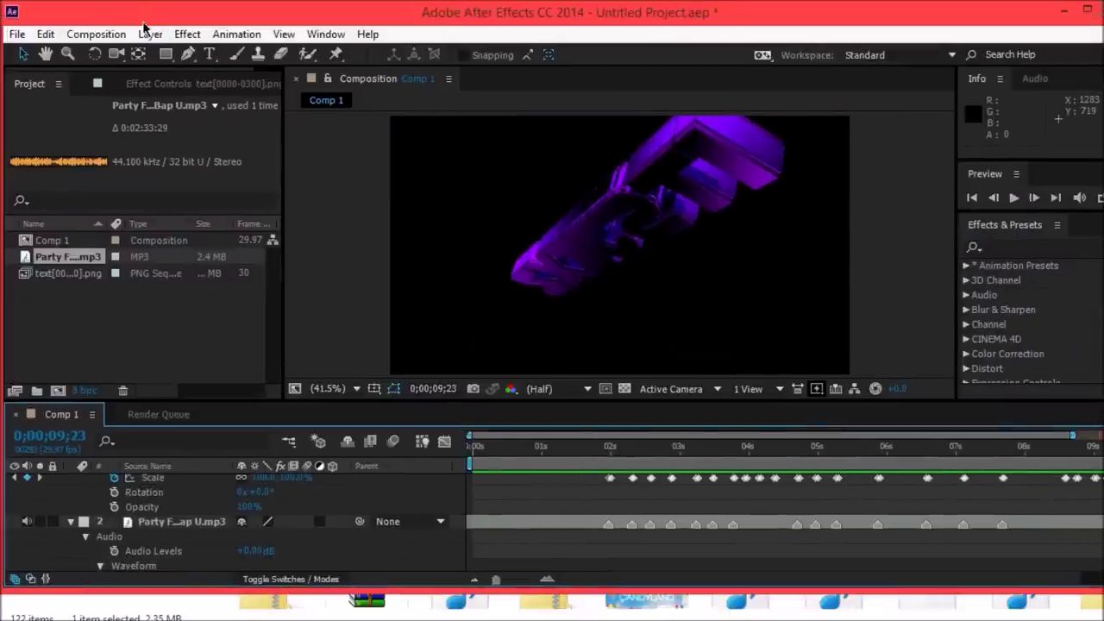
click(145, 27)
mouse_move(207, 29)
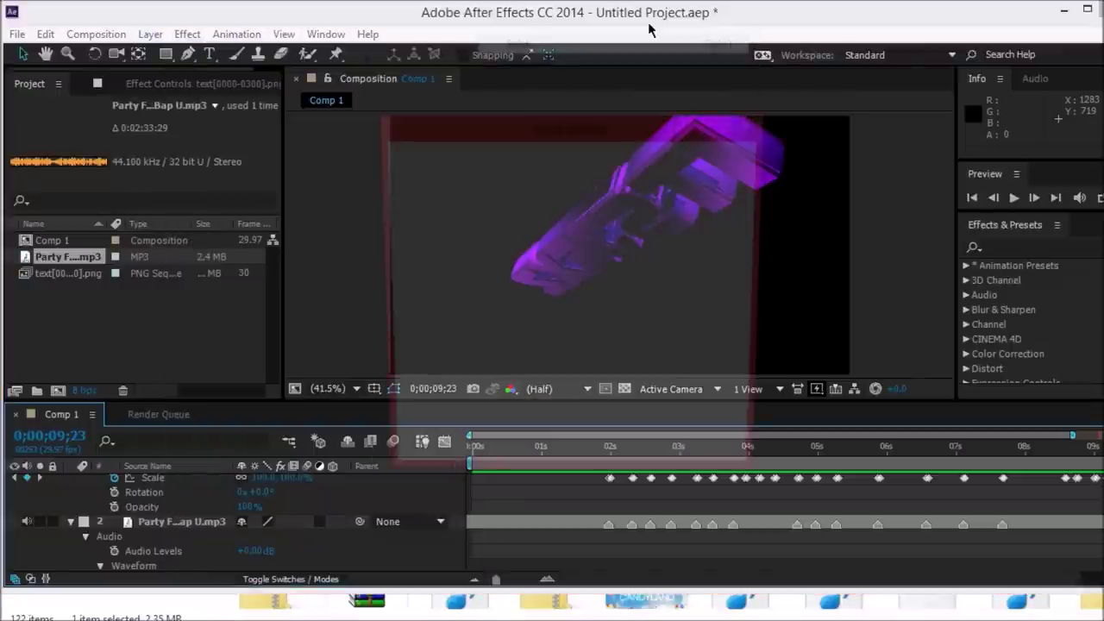
click(623, 461)
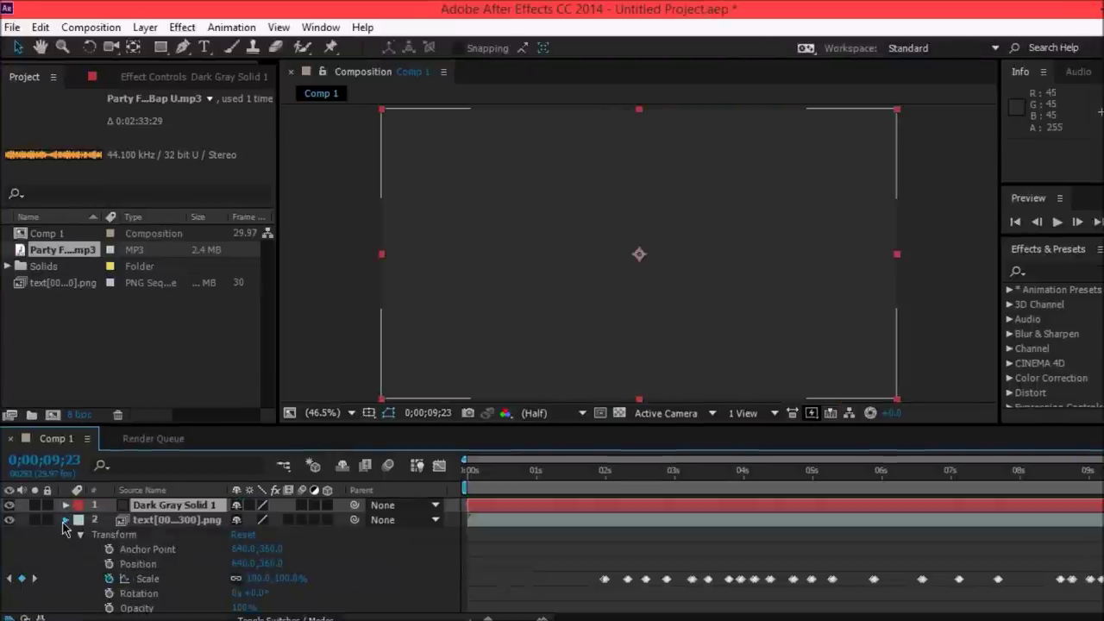
click(66, 520)
click(66, 535)
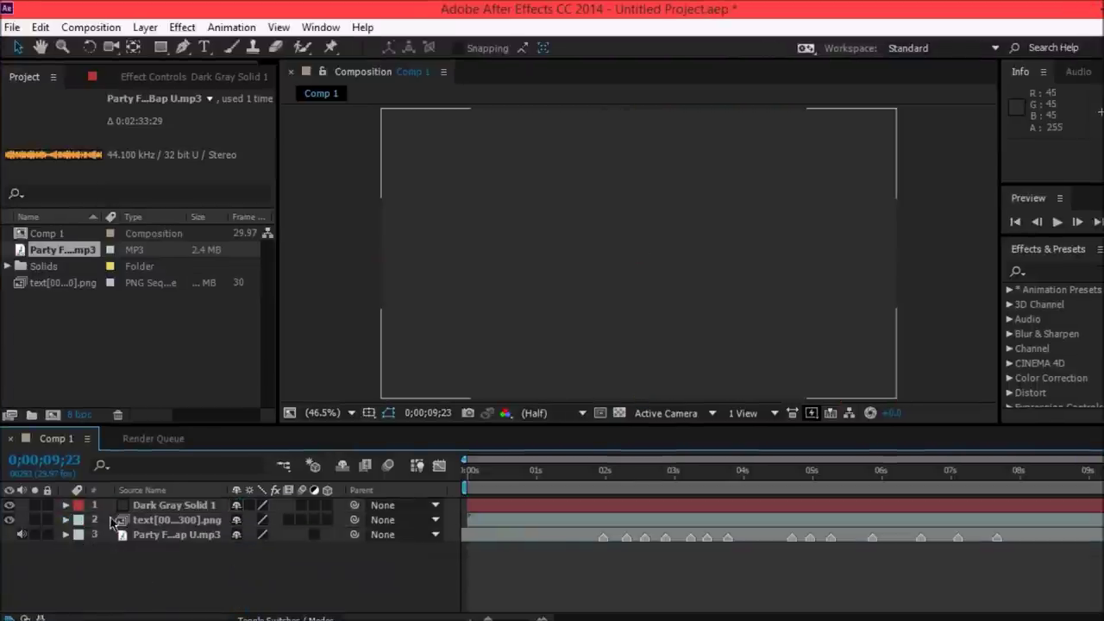
drag(173, 507, 195, 584)
Find the Trapcode Particular effect and apply it to the dark gray solid.
click(1035, 271)
text(particu)
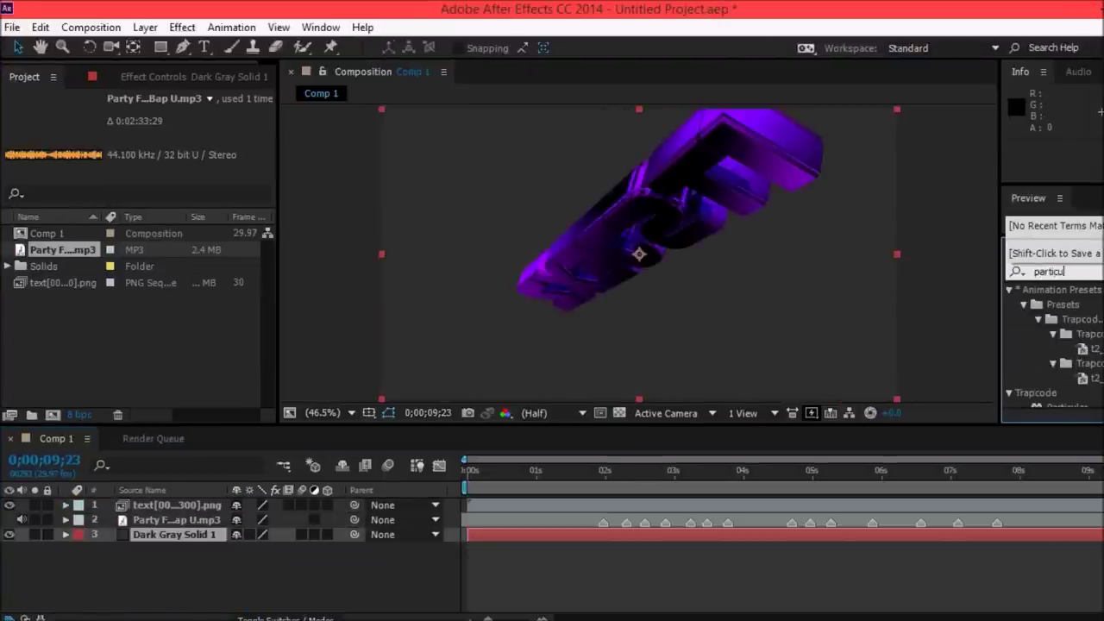
text(lar)
click(1021, 428)
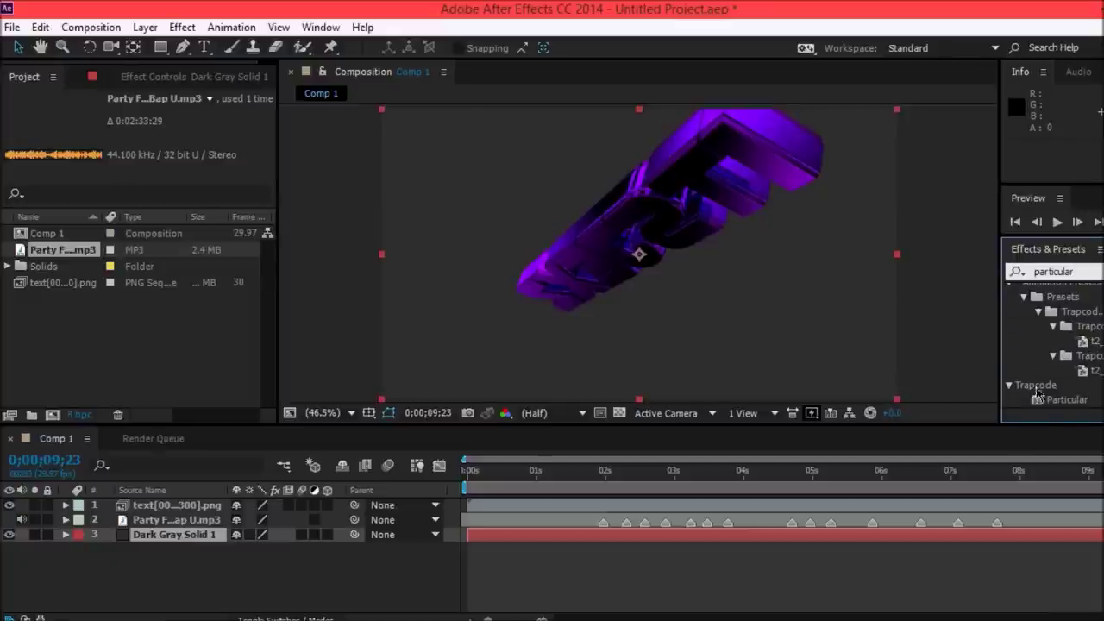
drag(1067, 400, 223, 543)
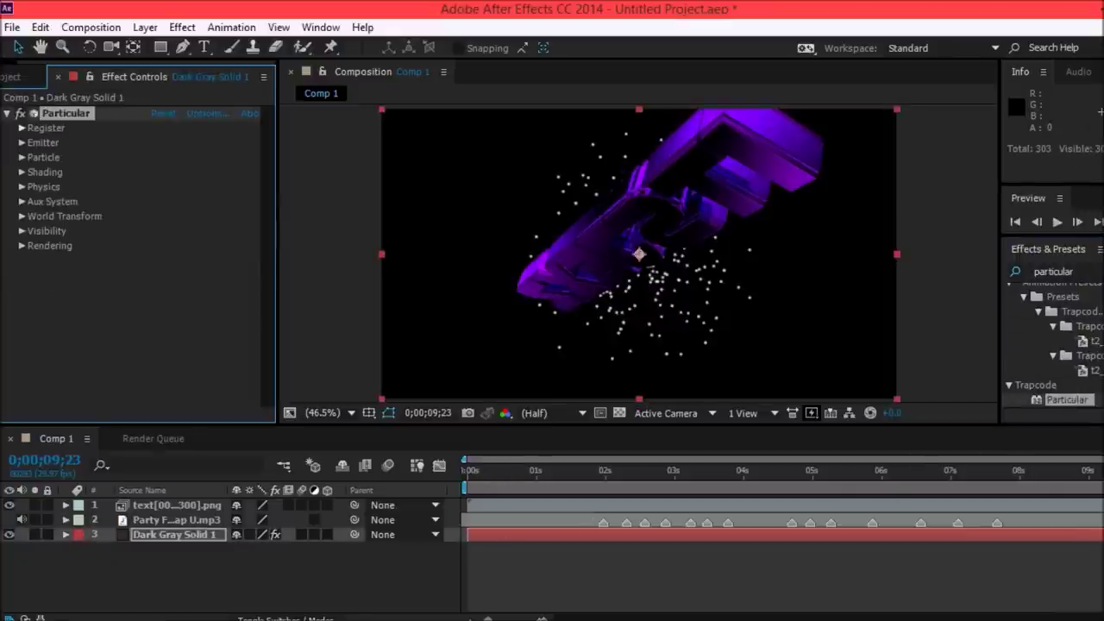
Keyframe Particular's emitter Particles/sec at 5000 at time 0;00;00;00.
click(22, 143)
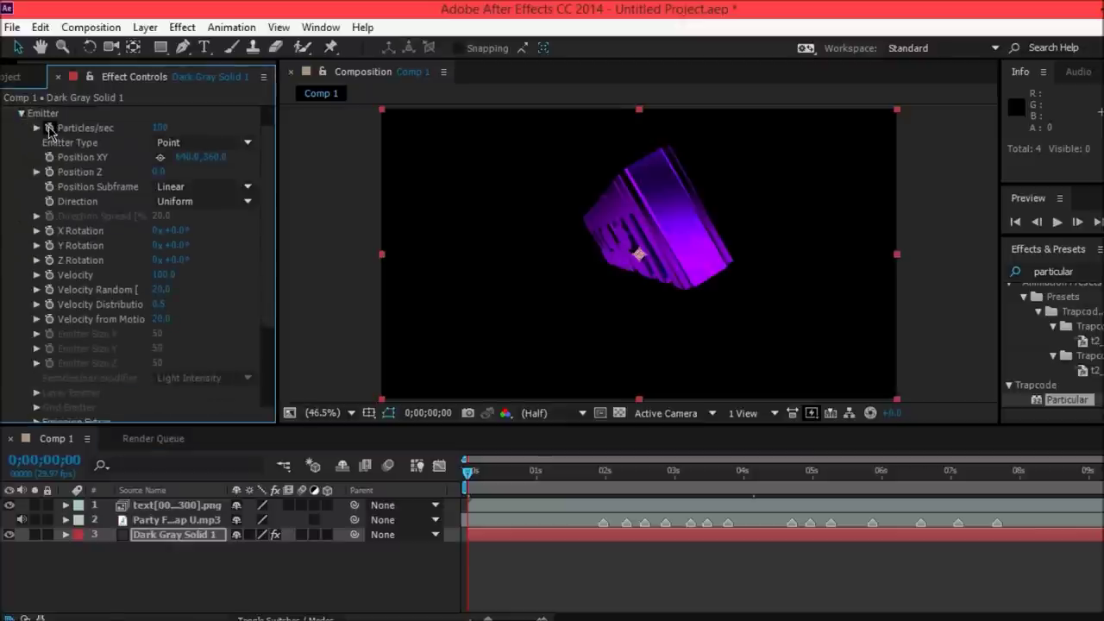
click(162, 129)
text(5000)
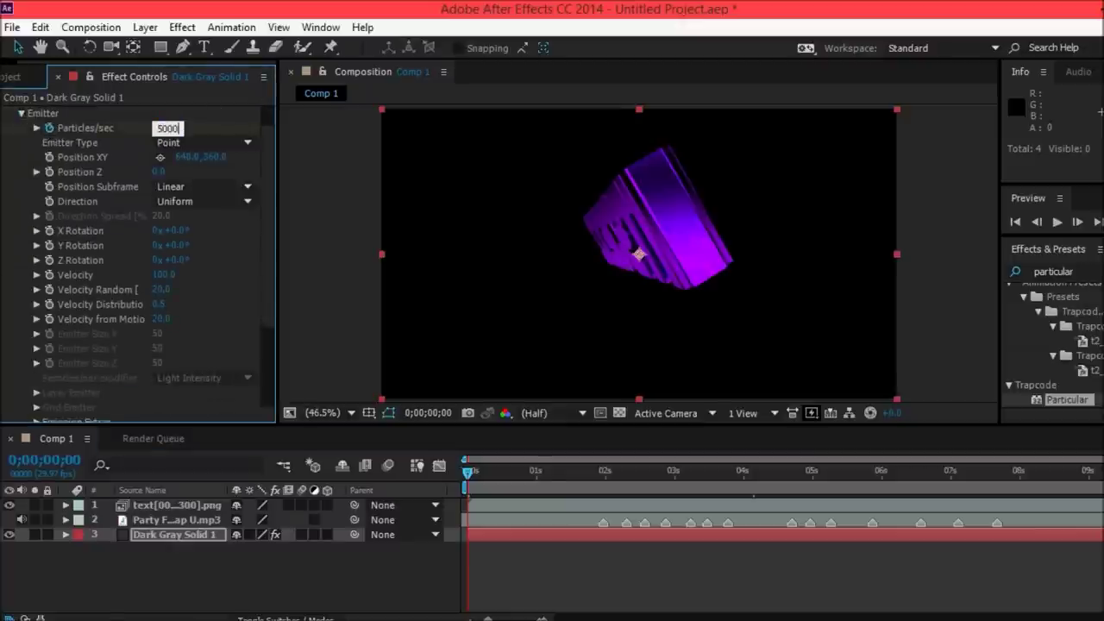
key(Return)
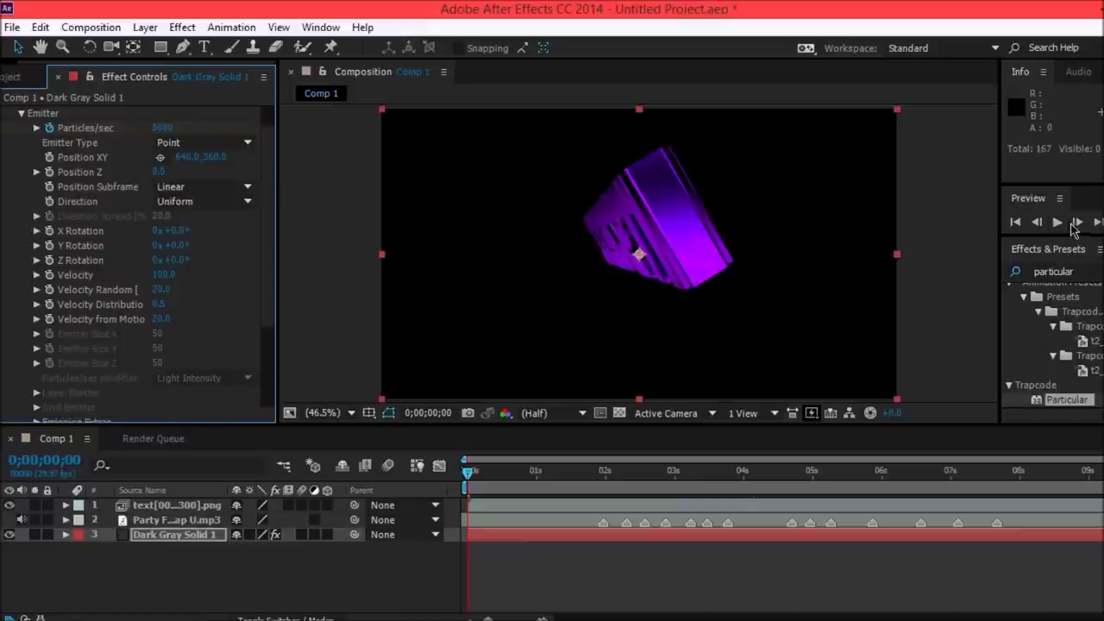
Keyframe Particular's emitter Particles/sec at 0 five frames in, at time 0;00;00;05.
click(1077, 222)
click(1079, 223)
click(1078, 224)
click(1077, 224)
click(1077, 224)
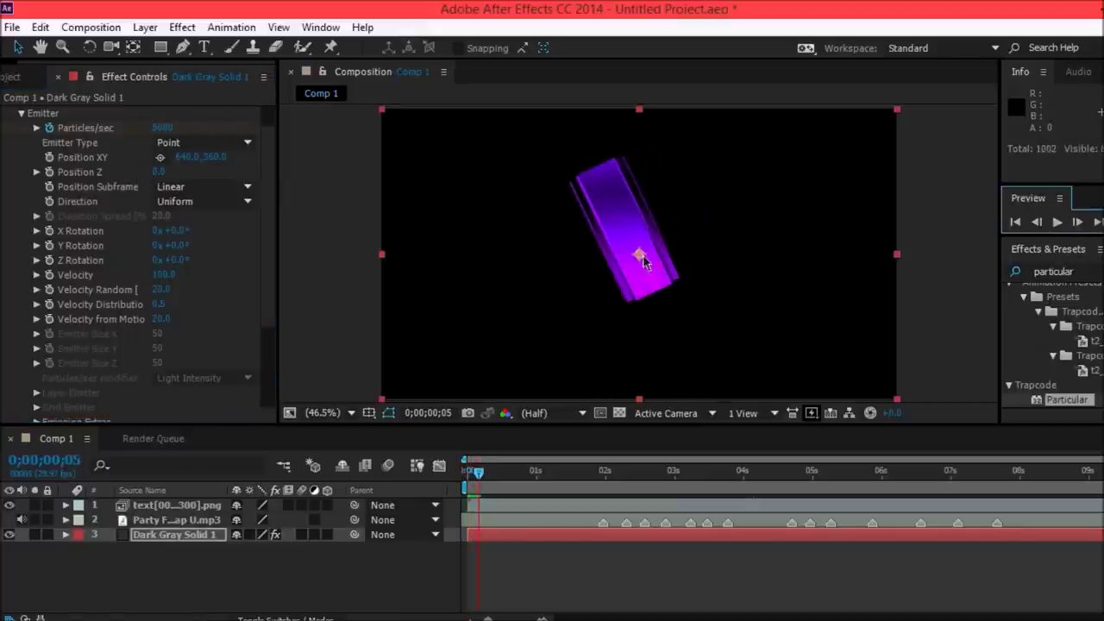
click(163, 128)
text(0)
key(Return)
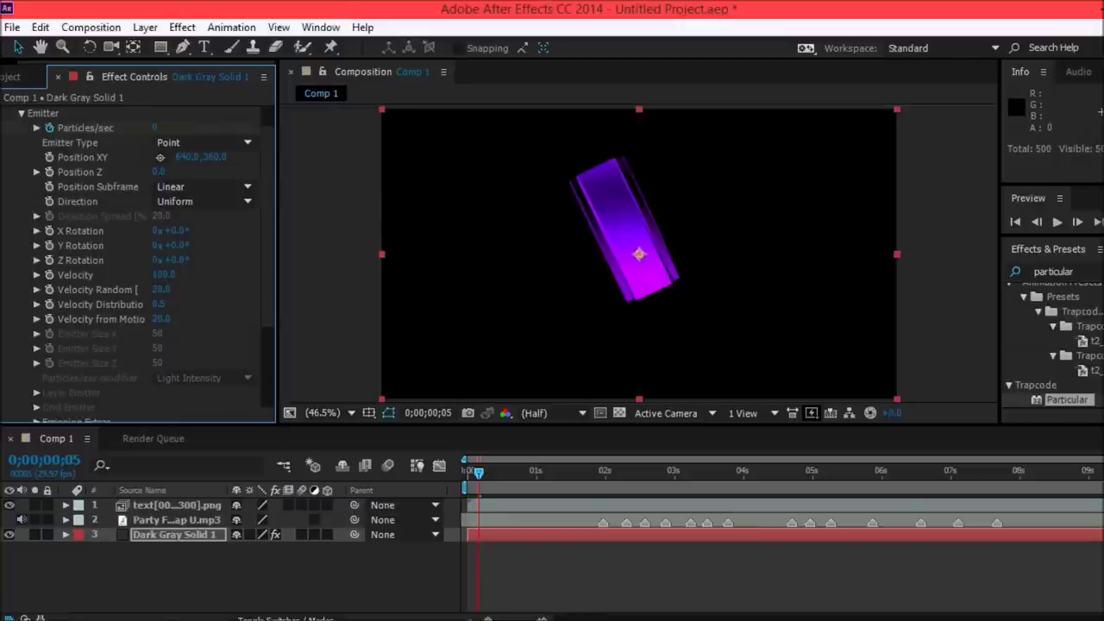
Reveal the solid's Particles/sec keyframes and slide the dark gray solid about four frames earlier in the timeline.
drag(1094, 459, 841, 459)
click(195, 535)
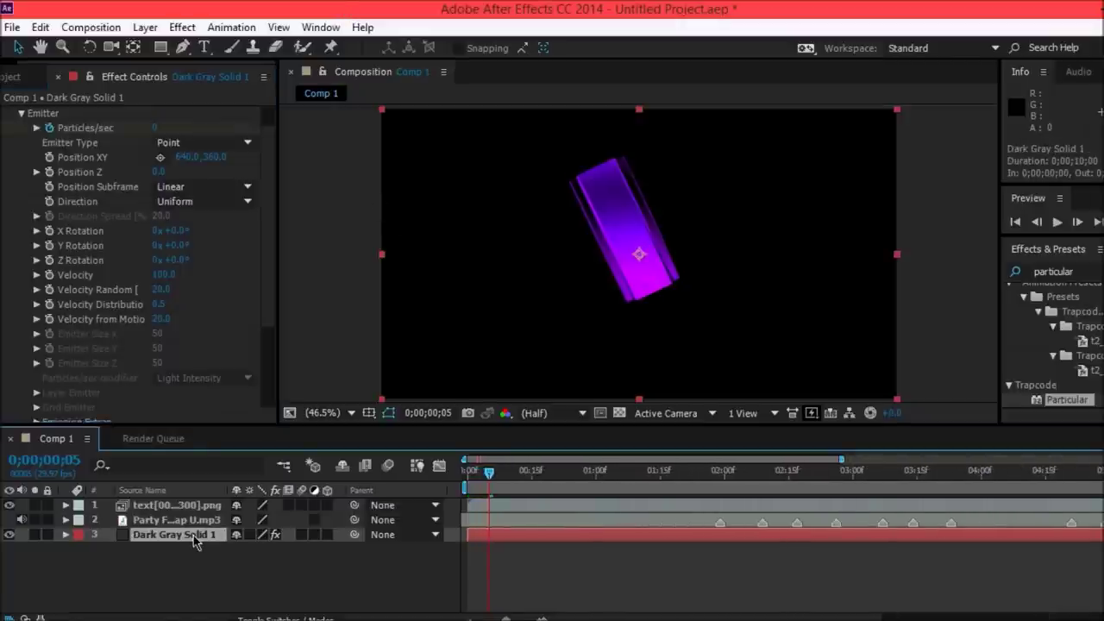
key(u)
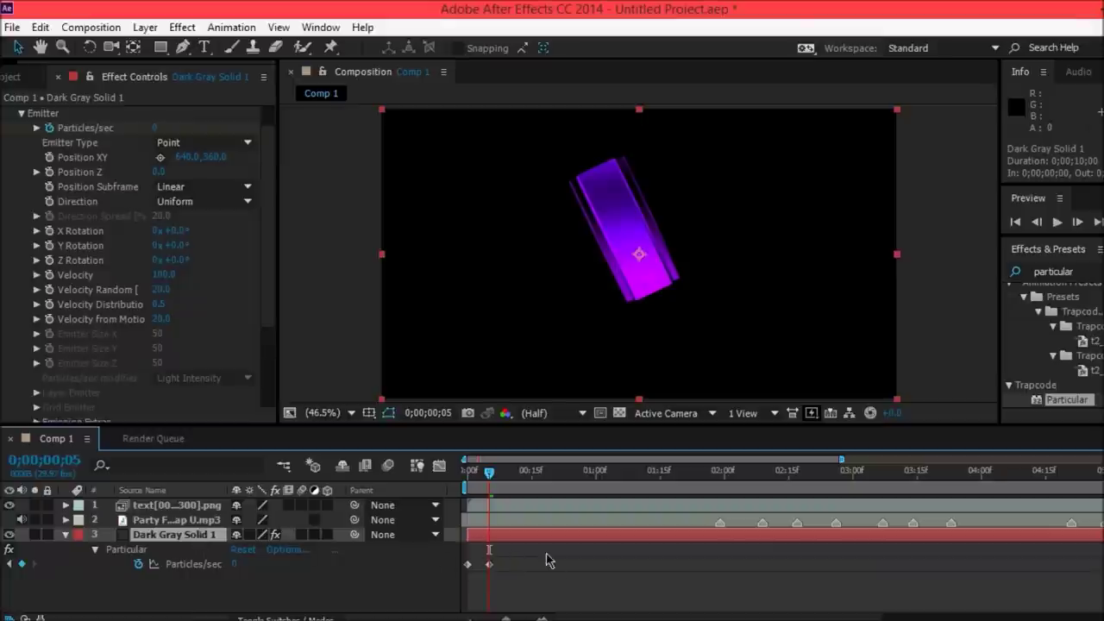
drag(520, 540, 504, 541)
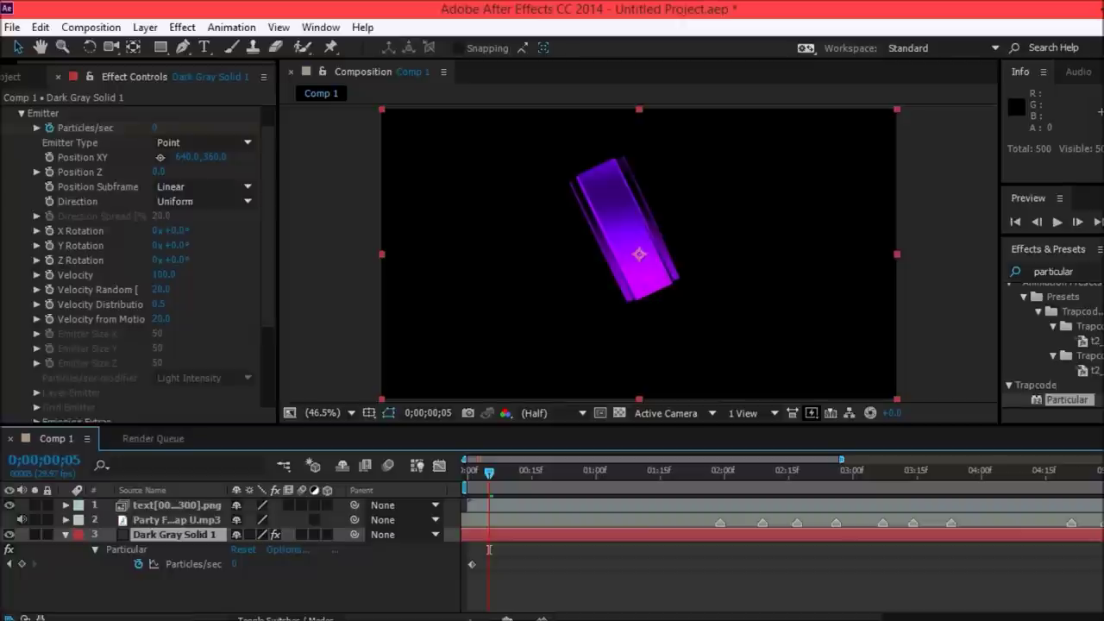
alt+scroll(488, 549, down, 3)
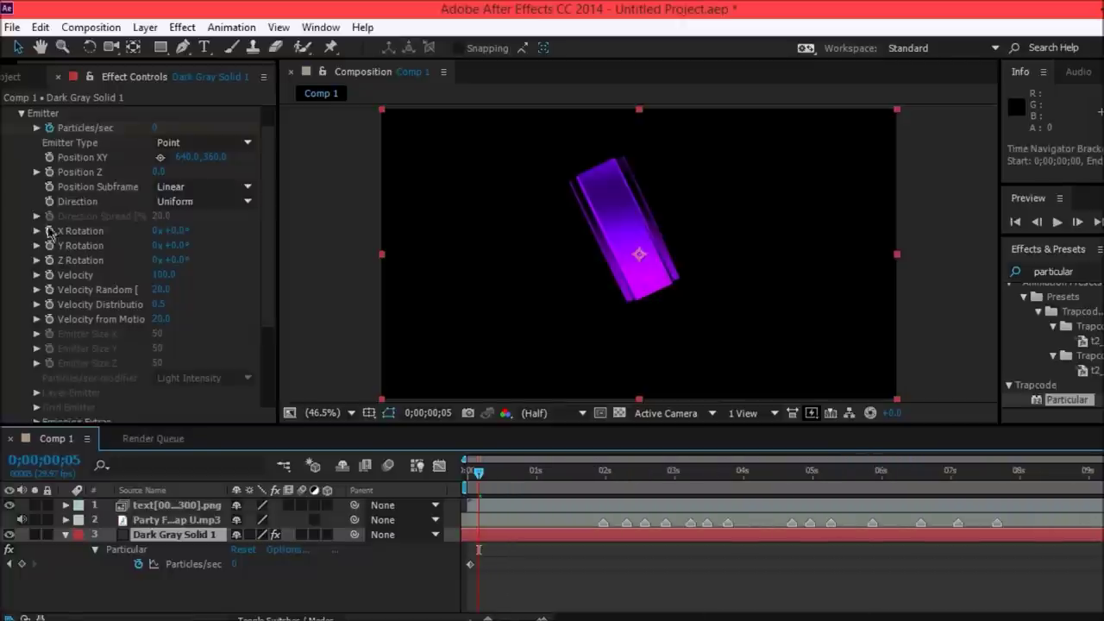
mouse_move(478, 471)
mouse_down()
mouse_move(539, 473)
mouse_move(467, 472)
mouse_up()
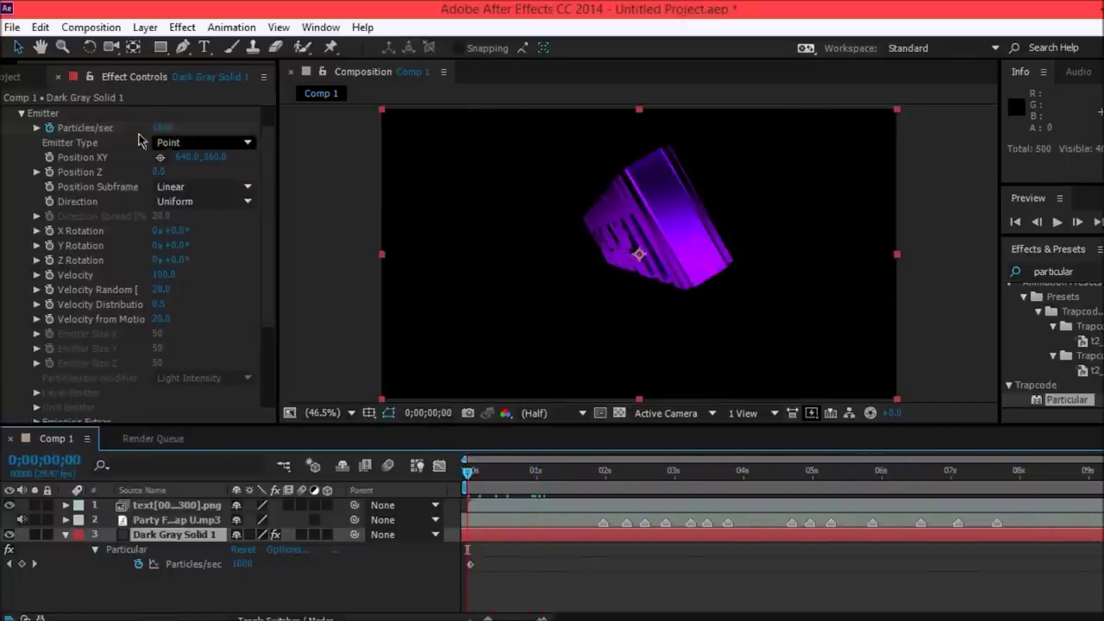
Set Particular's Emitter Type to Box and its Direction to Bi-Directional.
click(170, 145)
click(197, 183)
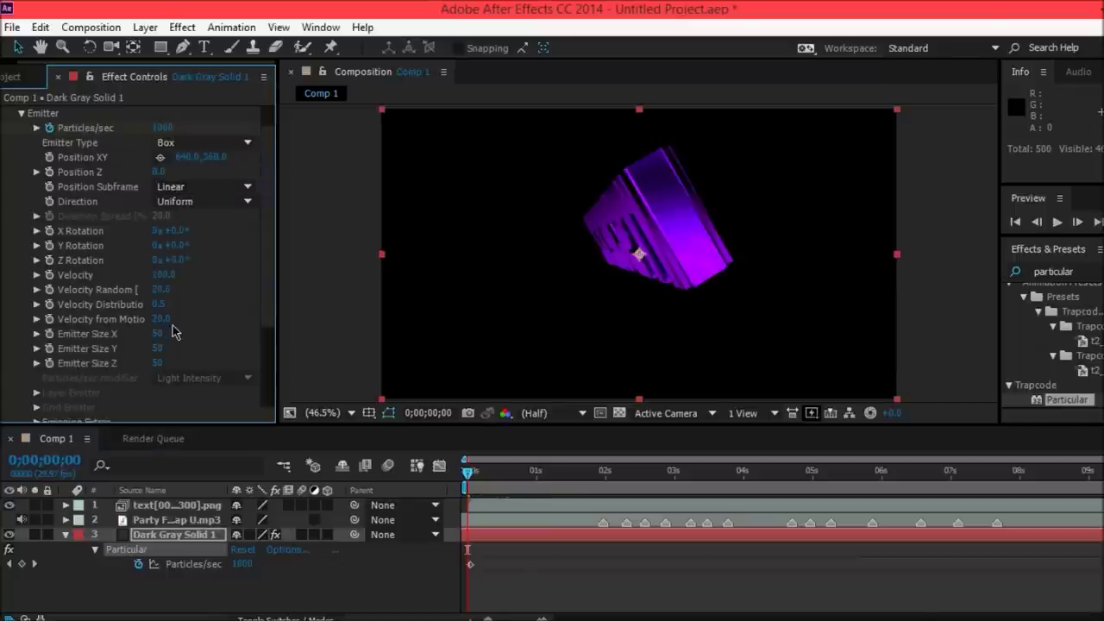
click(198, 204)
click(222, 257)
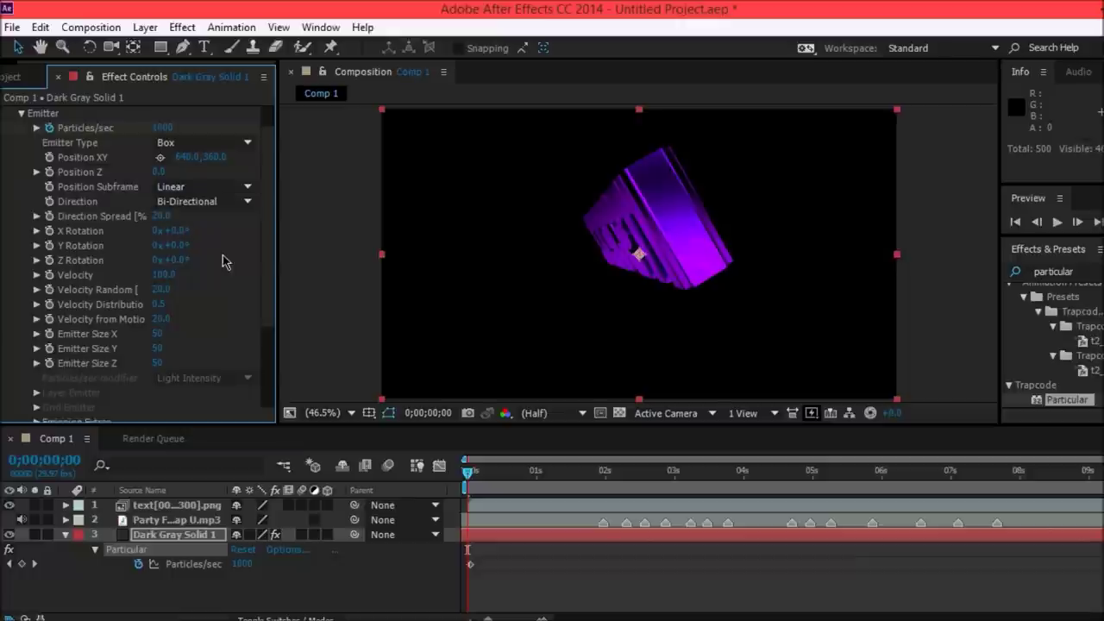
Set Particular's Emitter Size X, Y and Z to 5000 each.
click(162, 341)
text(5000)
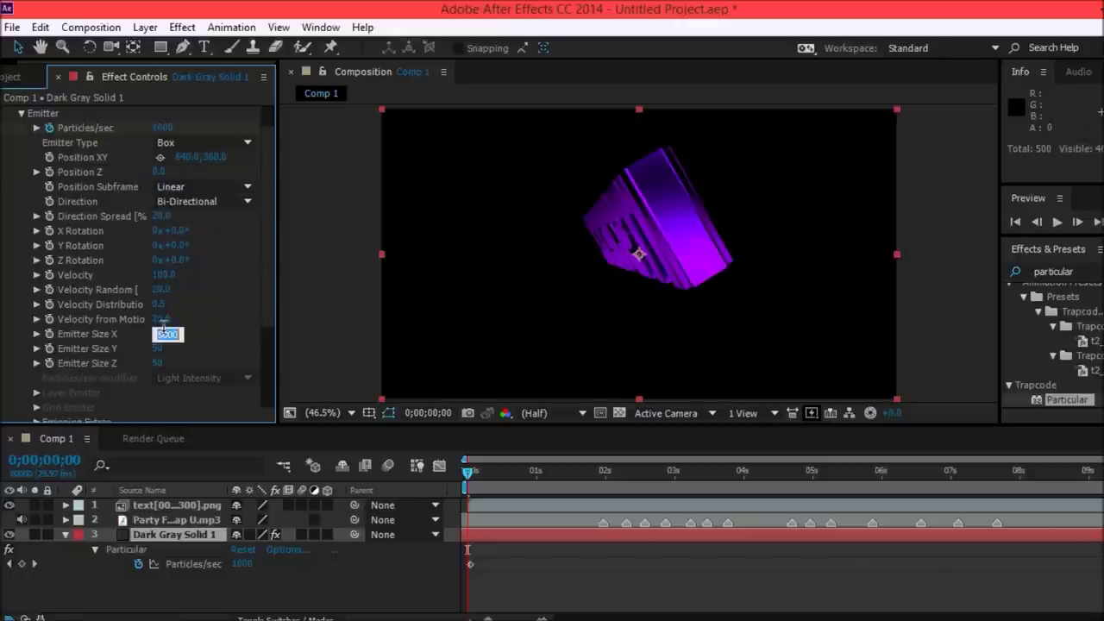
click(156, 349)
text(5000)
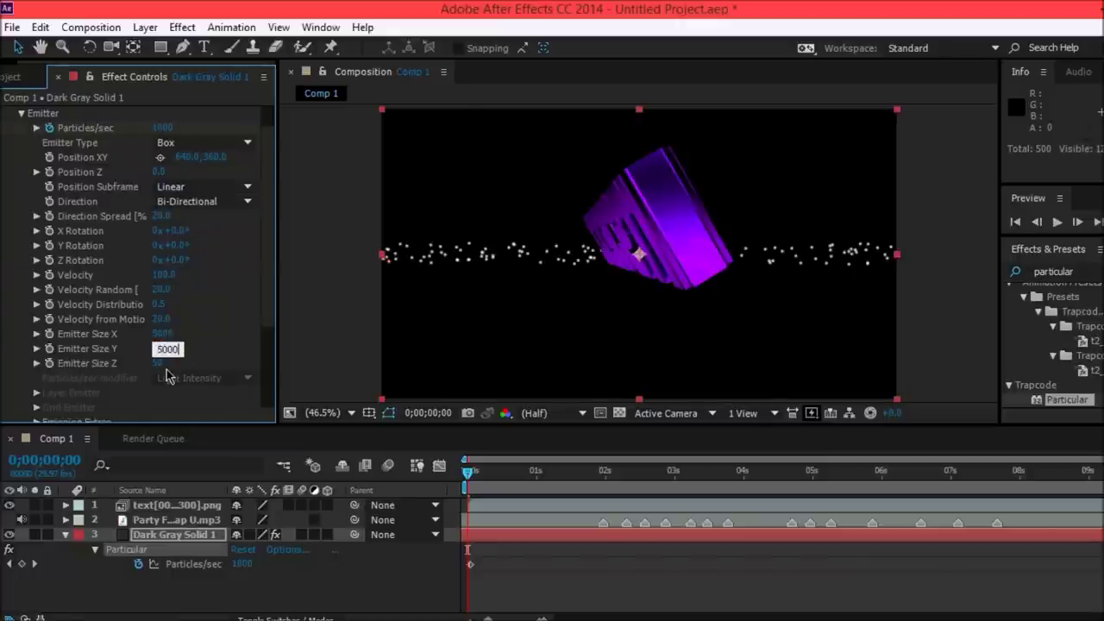
click(158, 363)
text(5000)
click(231, 369)
Change Particular's Particle Type to Cloudlet and raise the particle Size to 319.
scroll(240, 345, down, 3)
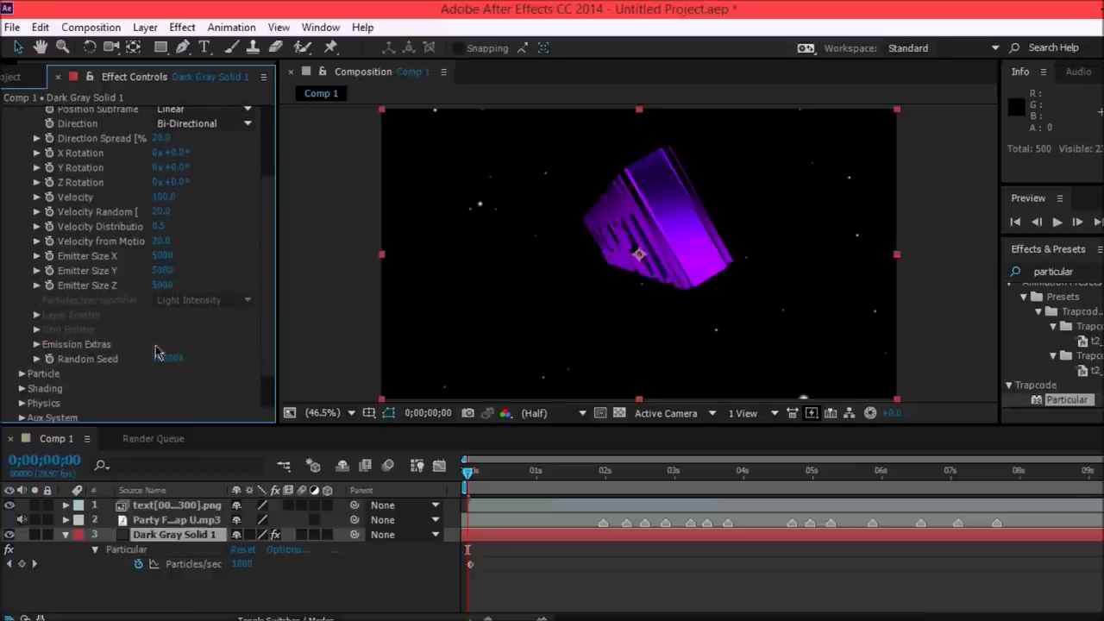
click(21, 374)
scroll(226, 376, down, 6)
scroll(216, 290, up, 2)
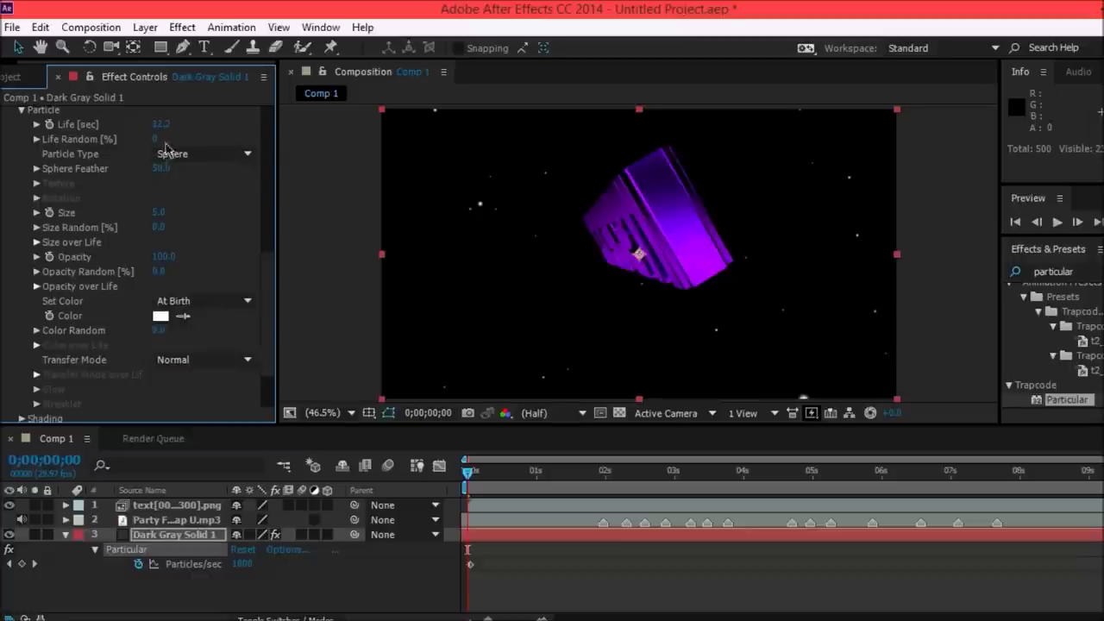
click(202, 154)
click(213, 230)
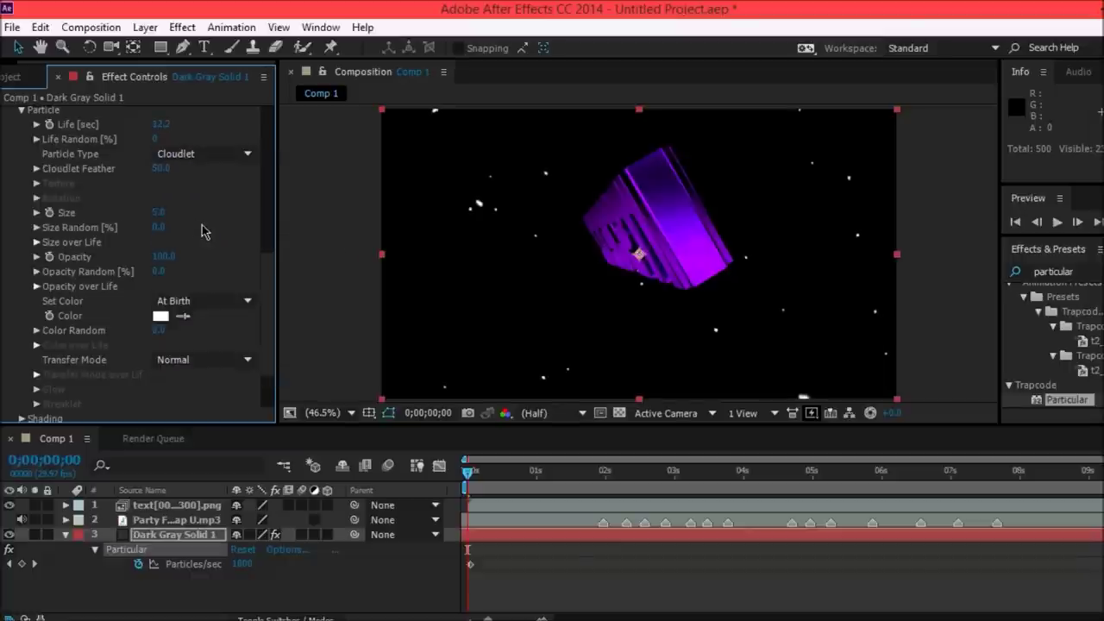
drag(159, 212, 398, 179)
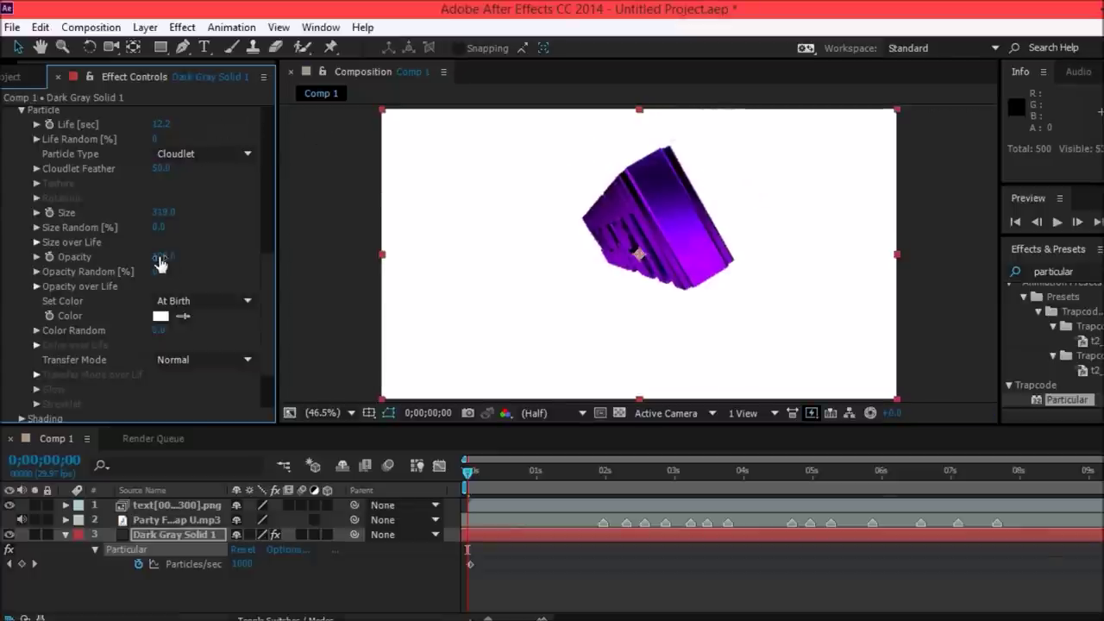
Set the particle Opacity to 2 and sample the particle color from the text's bright purple face.
click(164, 257)
text(2)
key(Return)
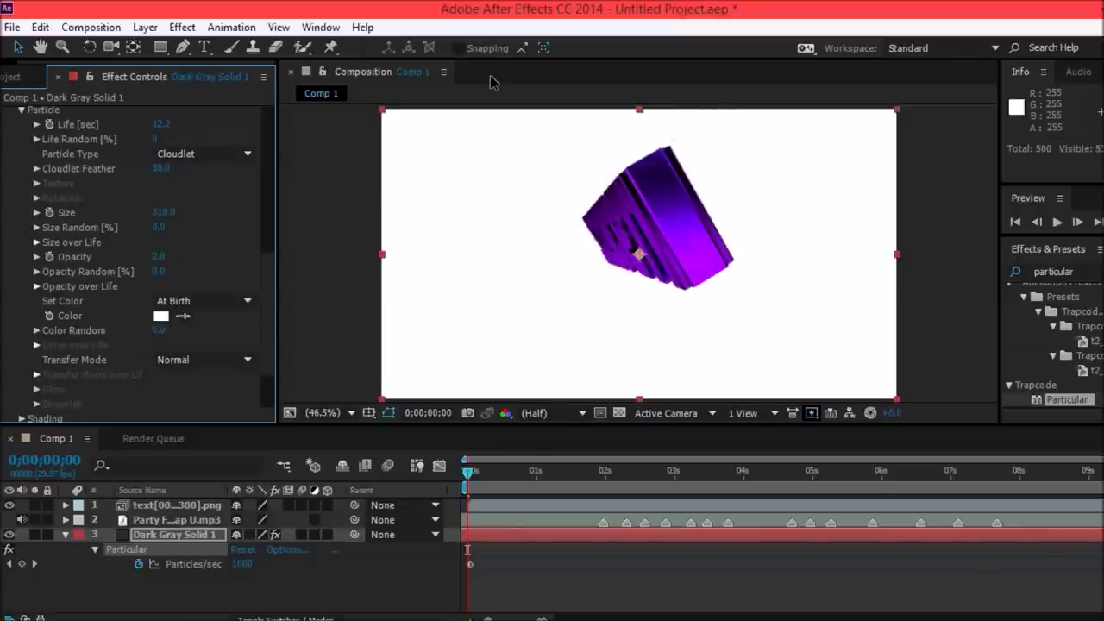
click(184, 317)
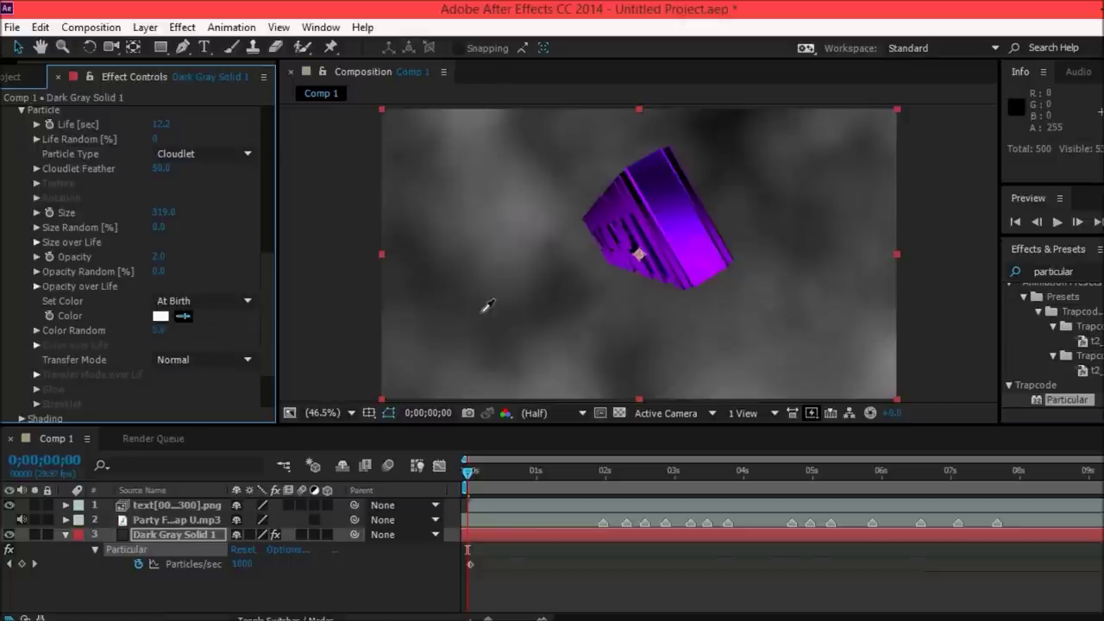
click(700, 272)
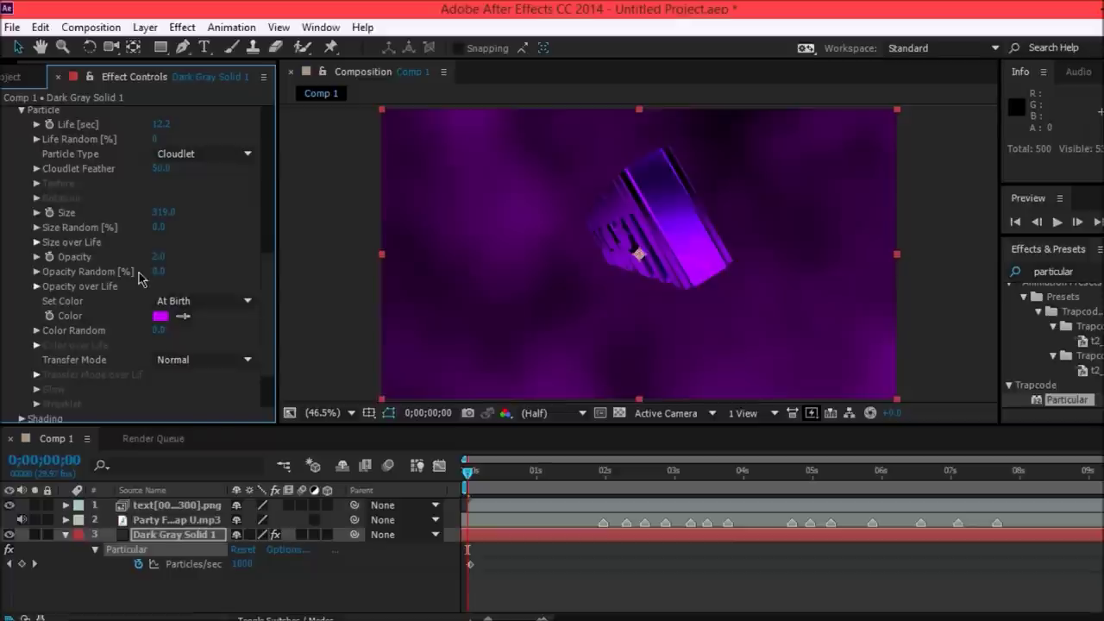
Lower the particle Opacity to 1 and run a RAM preview of the composition.
click(158, 257)
text(1)
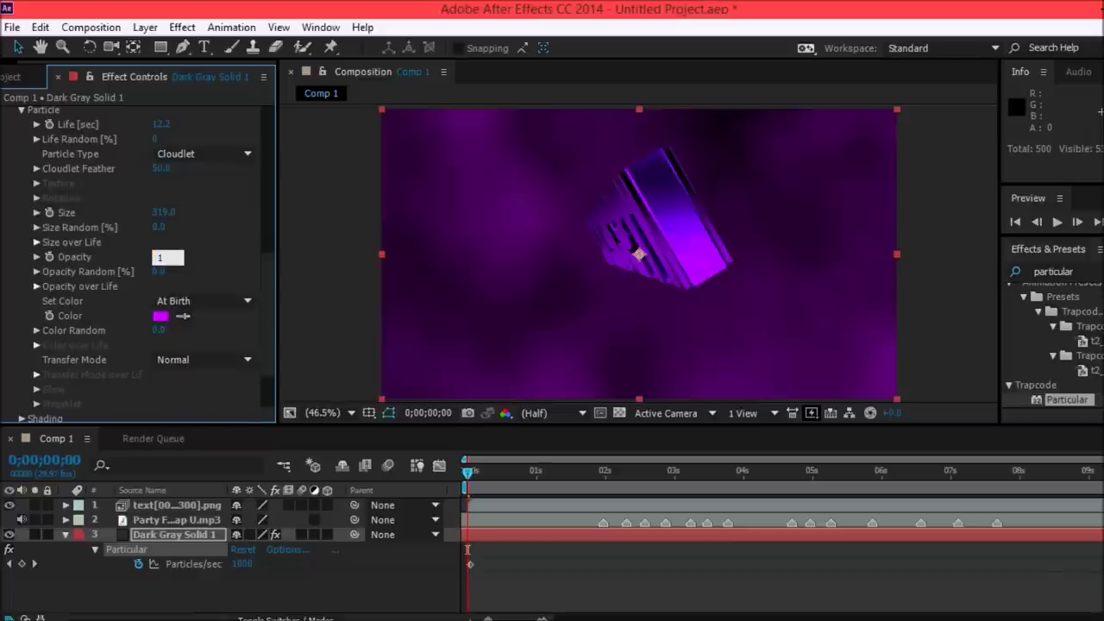
key(Return)
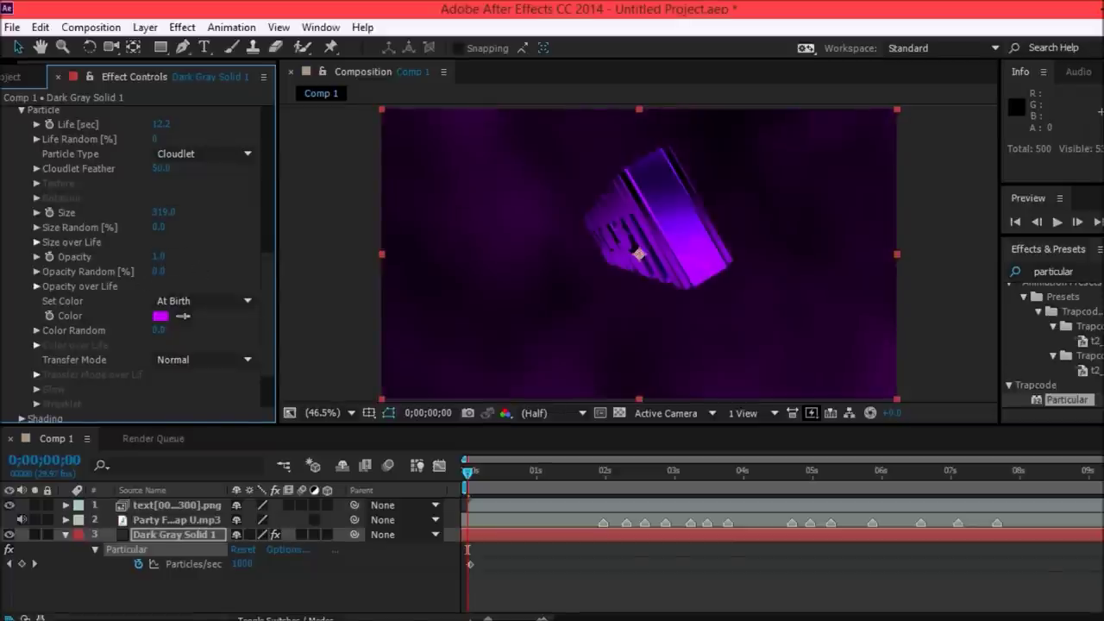
key(KP_0)
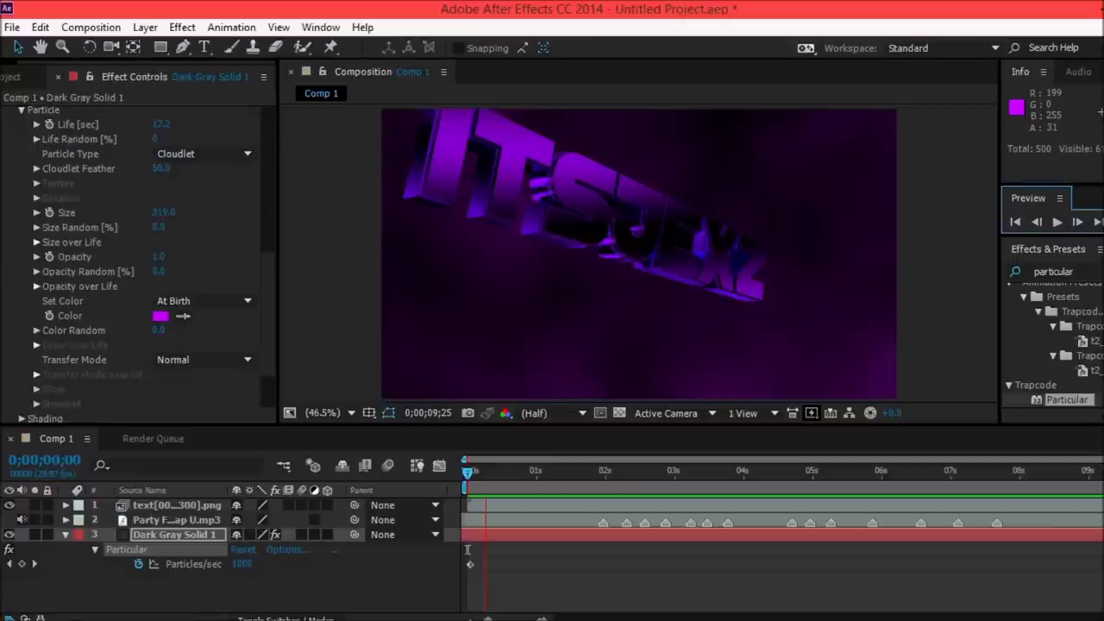
Find the S_Glow effect, apply it to the text layer and sample a magenta glow color from the text.
click(1065, 272)
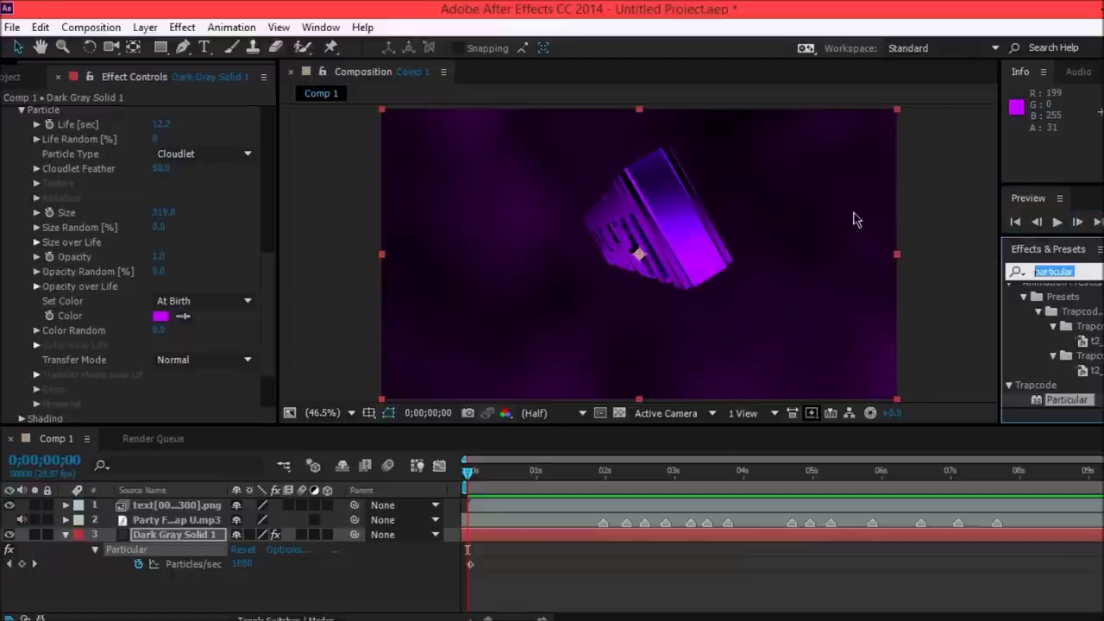
text(s)
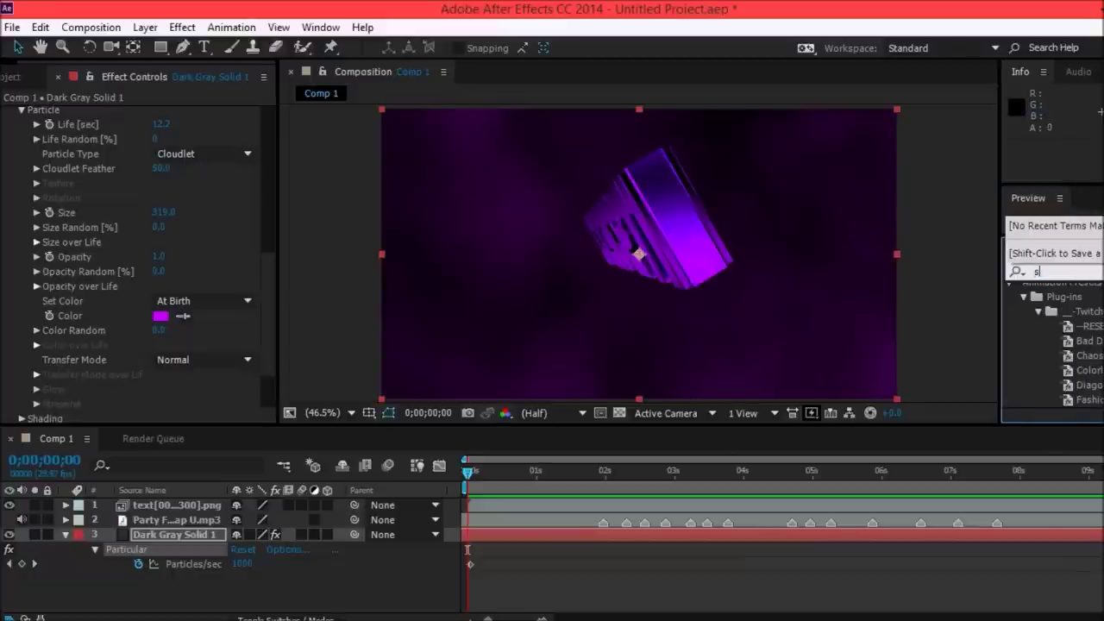
text(_glow)
drag(1062, 295, 162, 505)
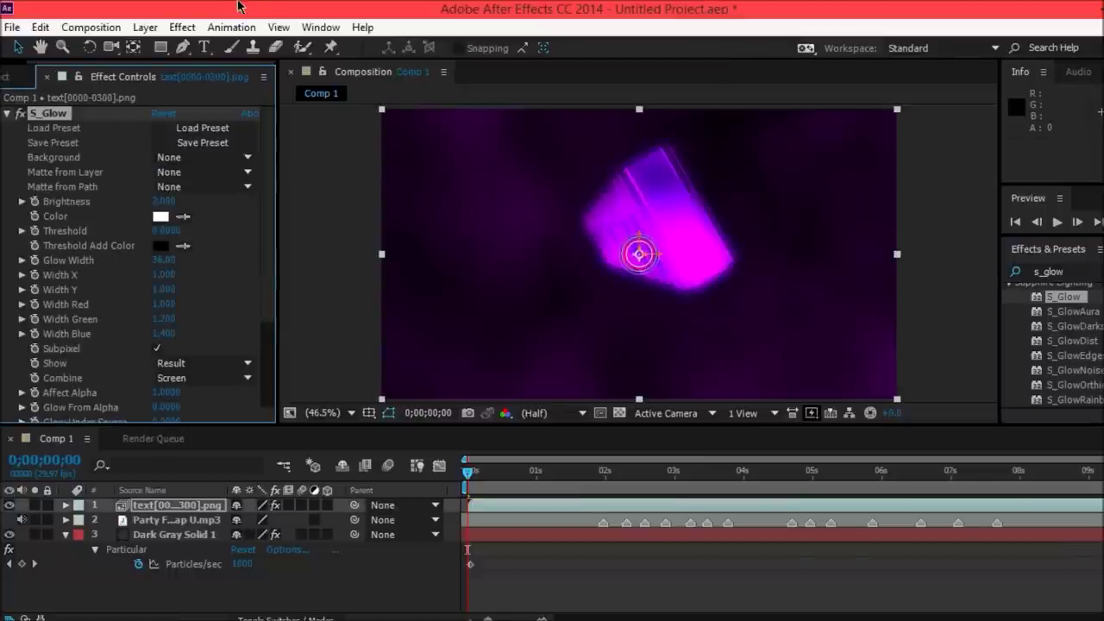
click(184, 217)
click(635, 248)
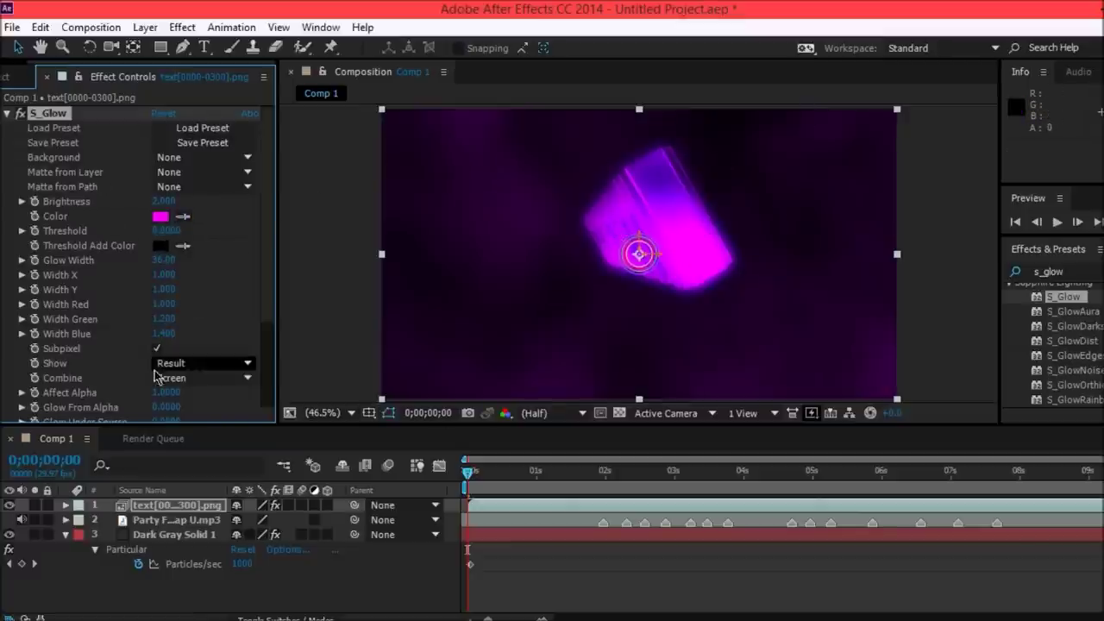
scroll(222, 343, down, 3)
scroll(223, 351, down, 2)
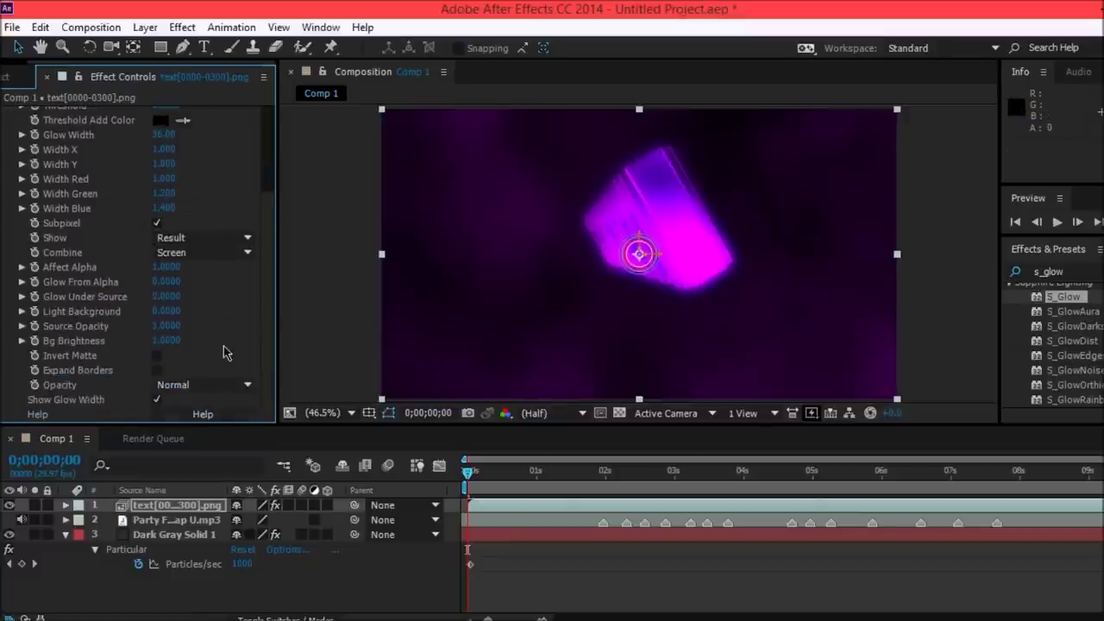
click(1083, 271)
text(shine)
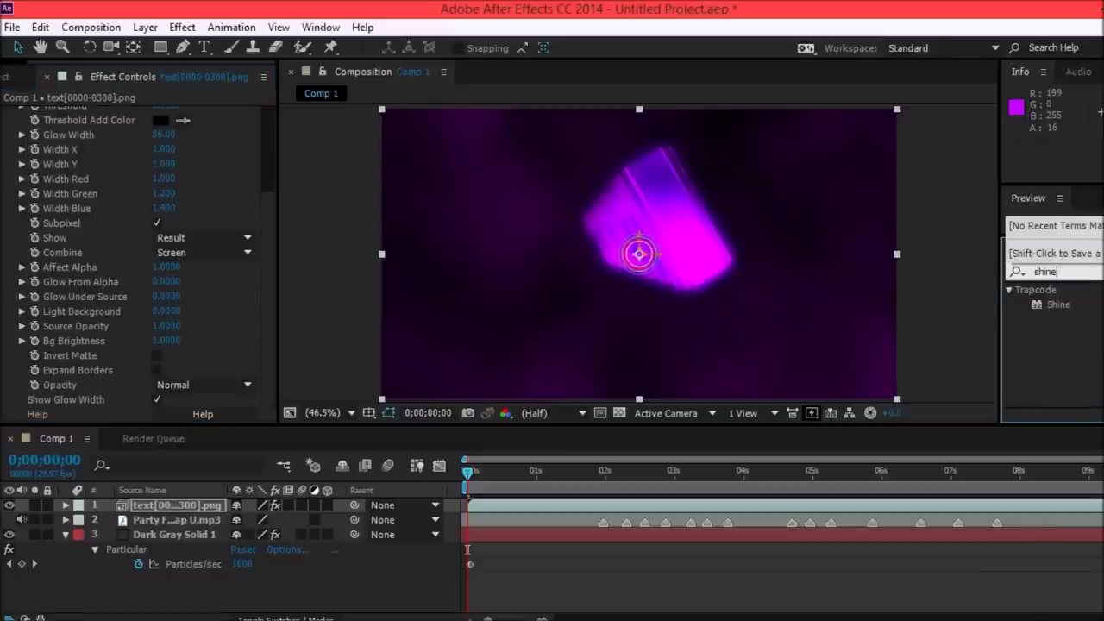
key(ctrl+z)
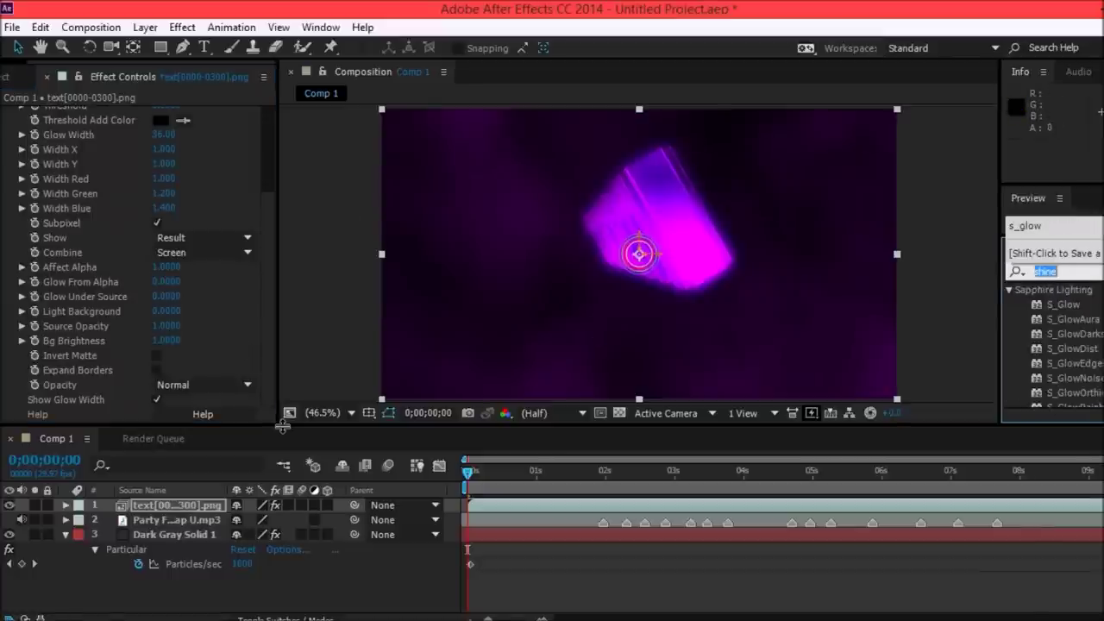
key(ctrl+z)
key(ctrl+z)
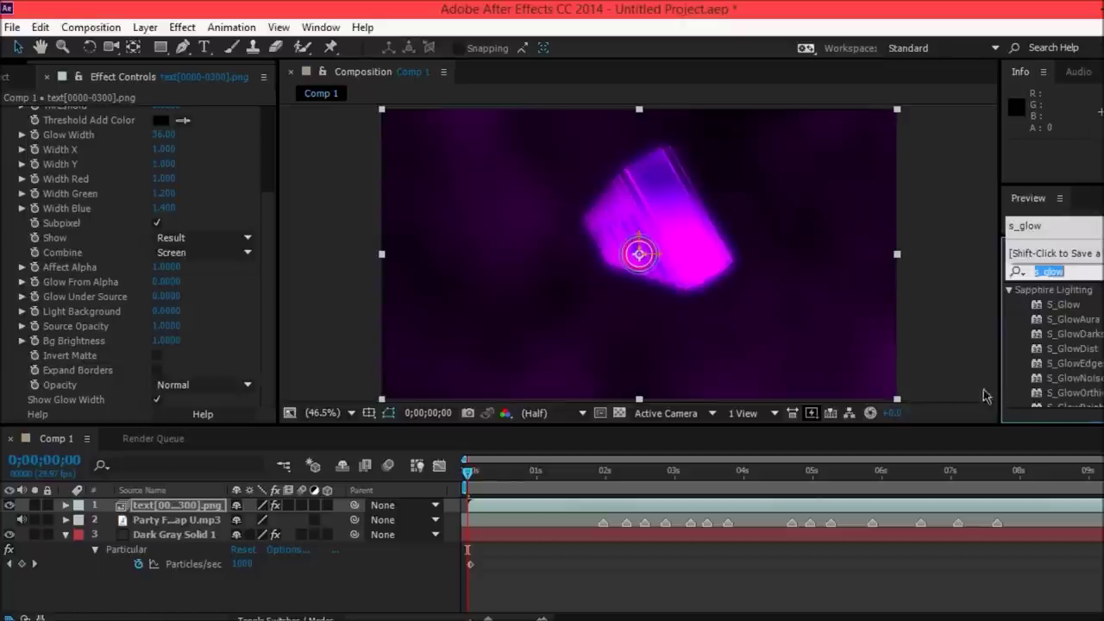
Remove the S_Glow effect from the text layer.
scroll(215, 284, up, 10)
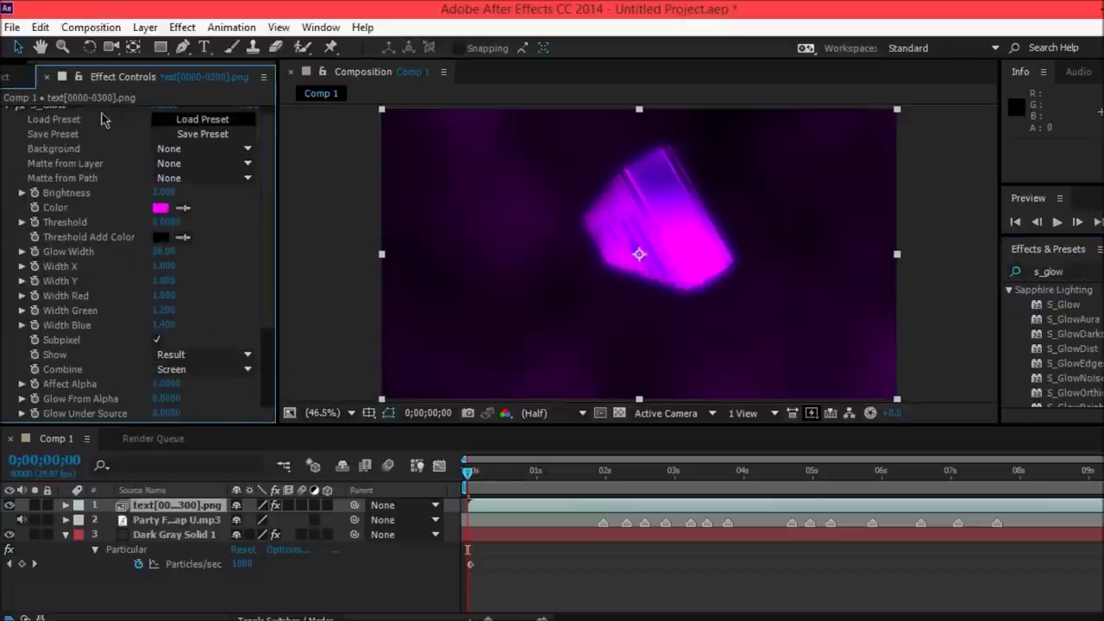
right_click(57, 112)
click(42, 125)
right_click(42, 125)
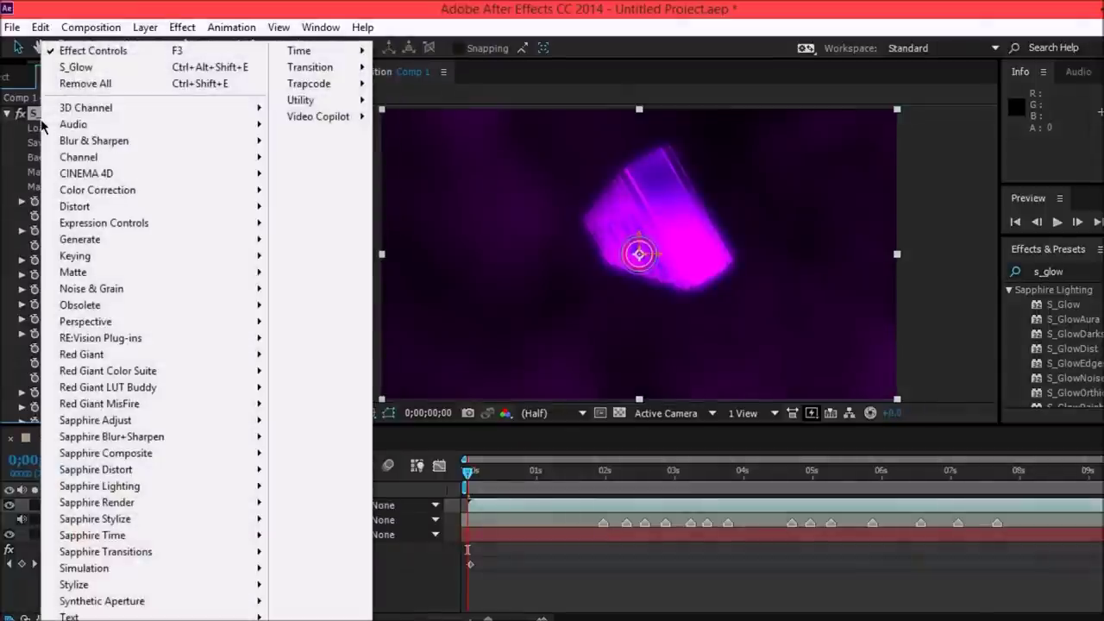
click(41, 125)
key(Delete)
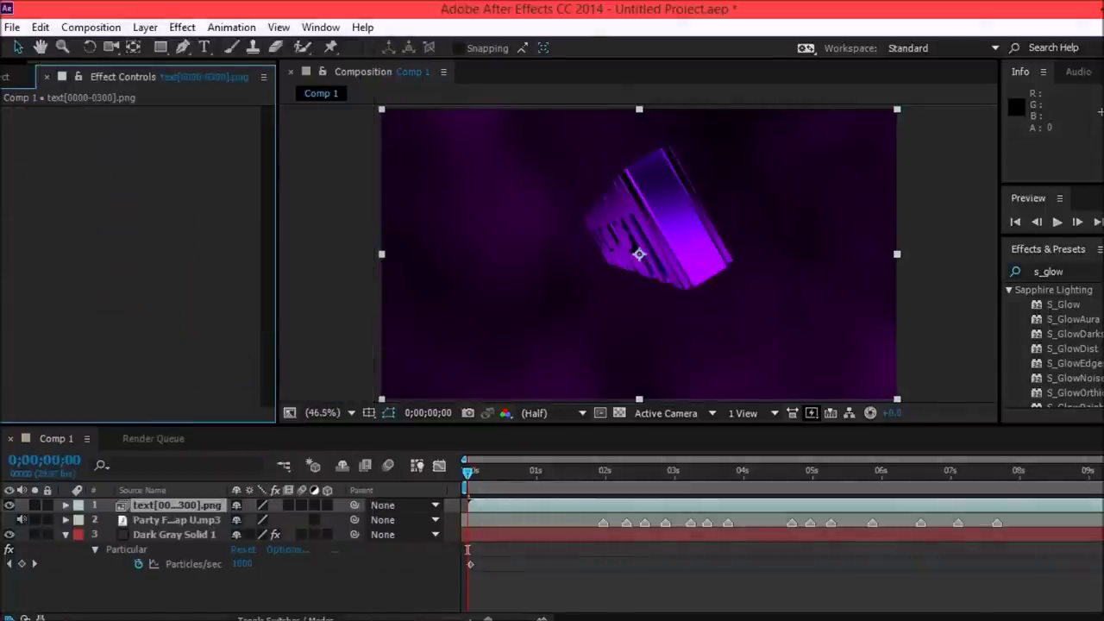
Find the Trapcode Shine effect, apply it to the text layer and set its Transfer Mode to Add.
click(1090, 271)
text(shine)
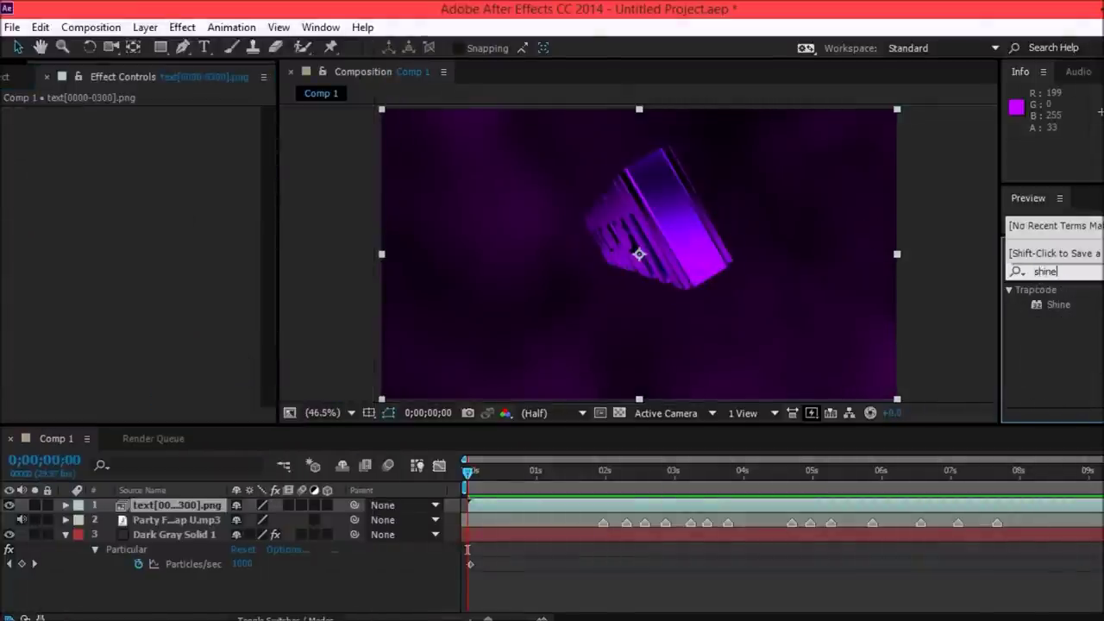
click(1045, 305)
drag(1045, 305, 177, 507)
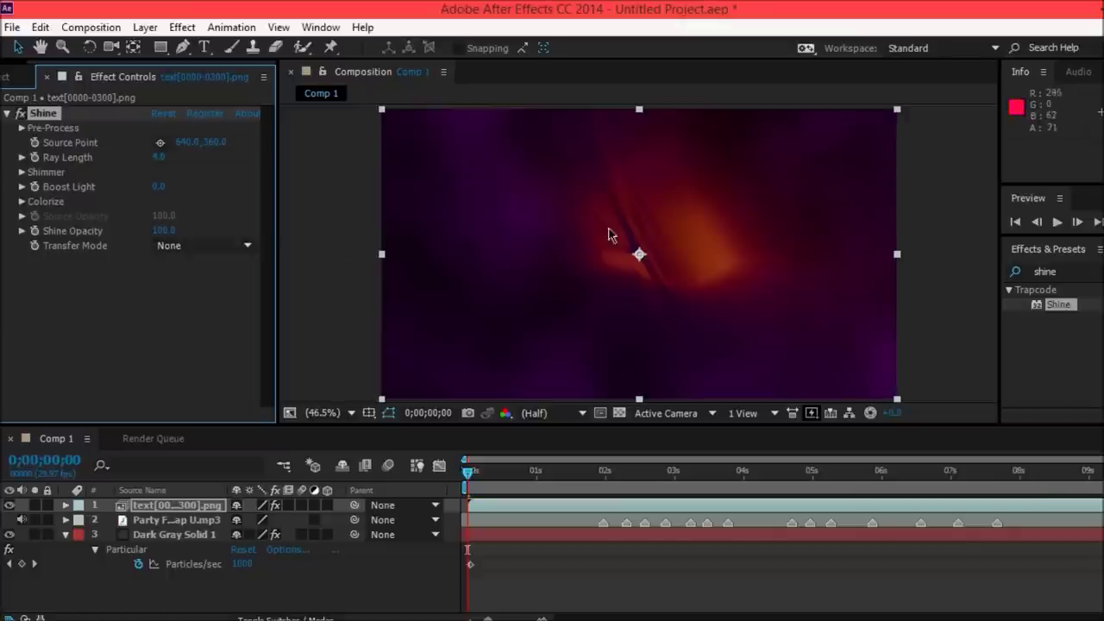
click(203, 246)
click(172, 305)
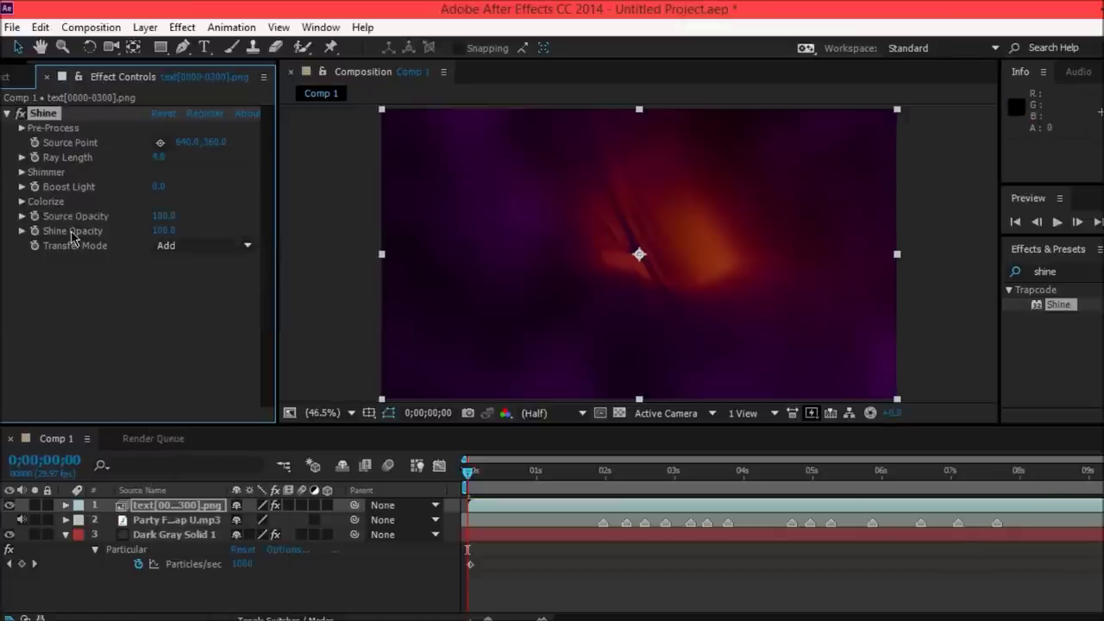
Set Shine's Colorize option to One Color and sample its color from the bright magenta area of the text.
click(21, 201)
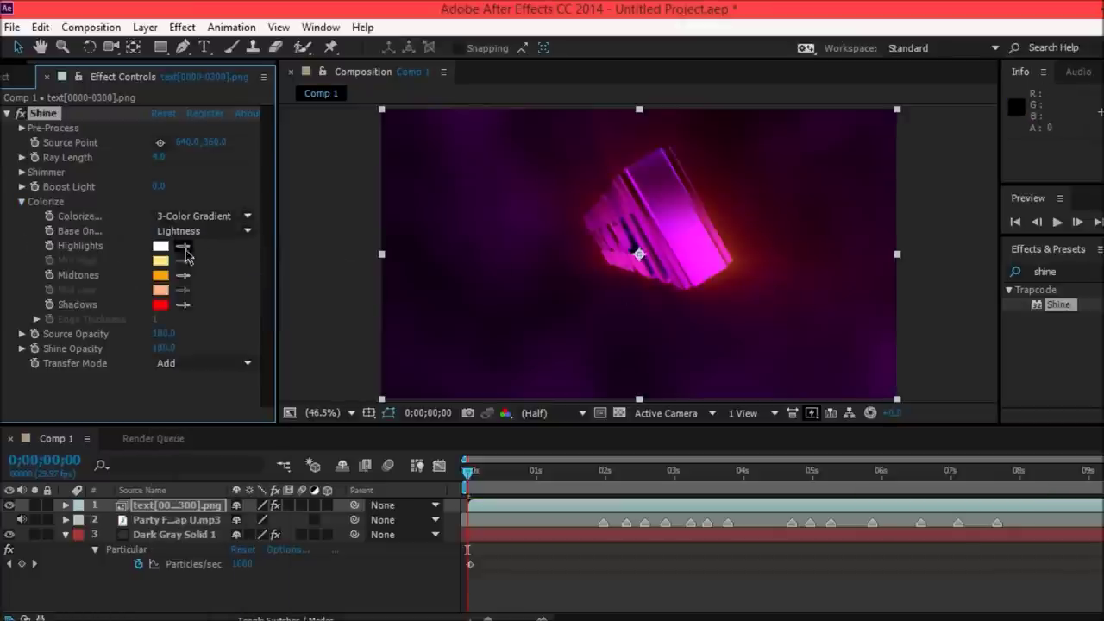
click(183, 217)
click(232, 146)
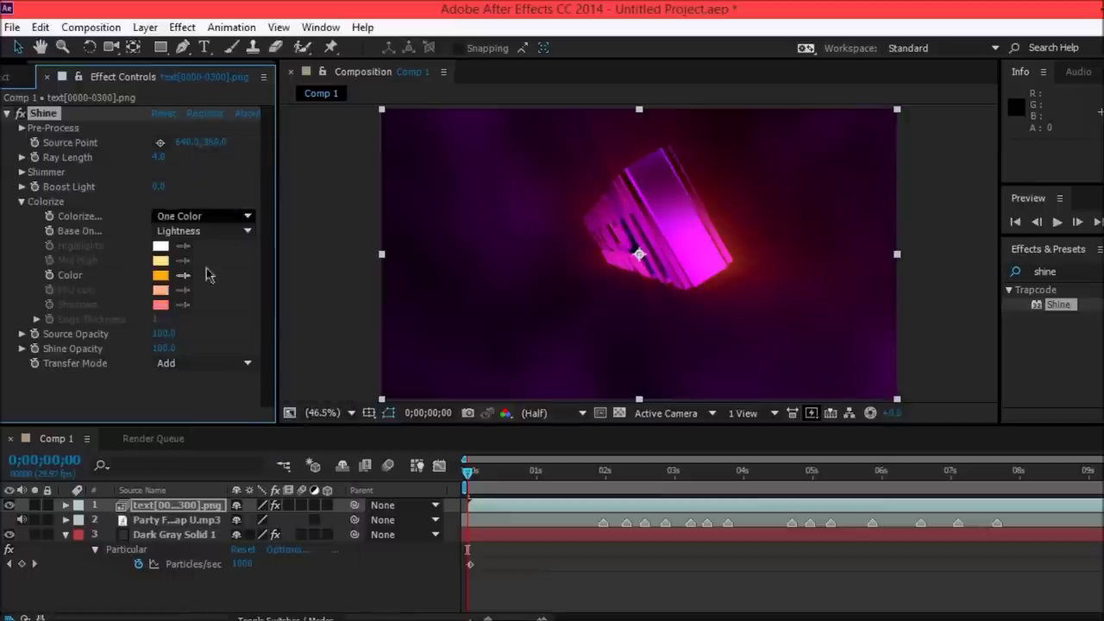
click(185, 276)
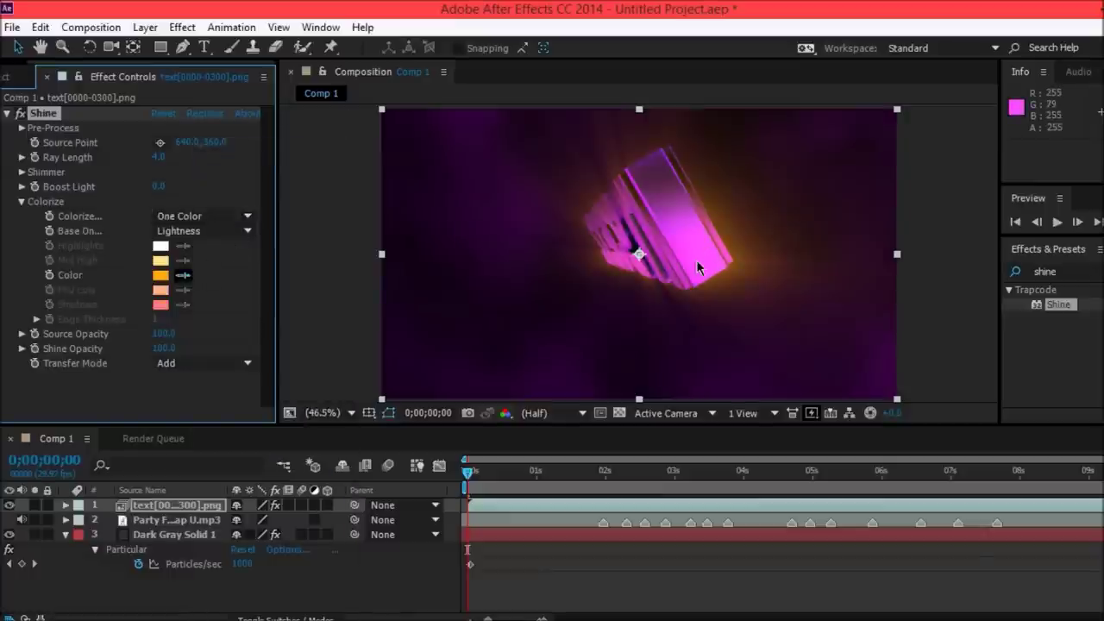
click(698, 258)
Run a RAM preview of the composition, then select the Dark Gray Solid 1 layer and play the preview again.
click(1035, 212)
key(KP_0)
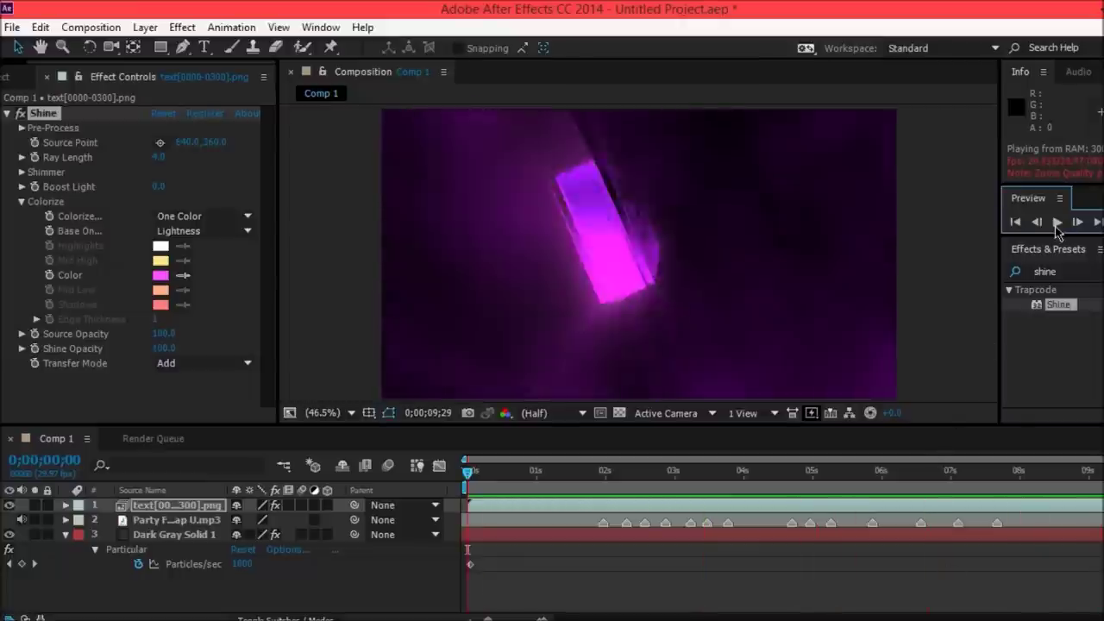
key(space)
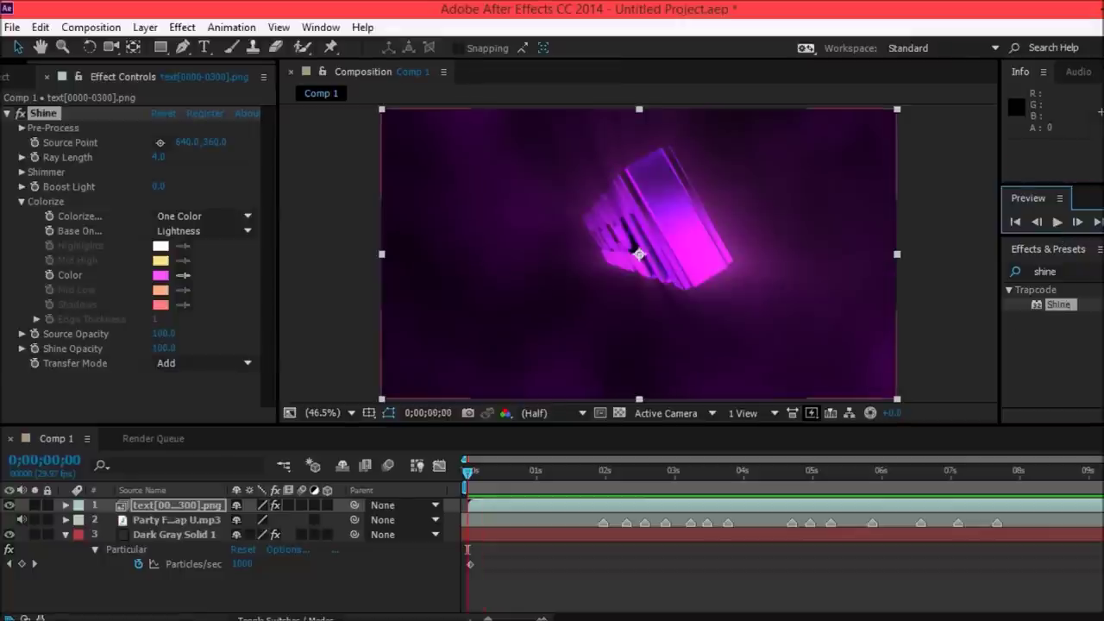
click(174, 534)
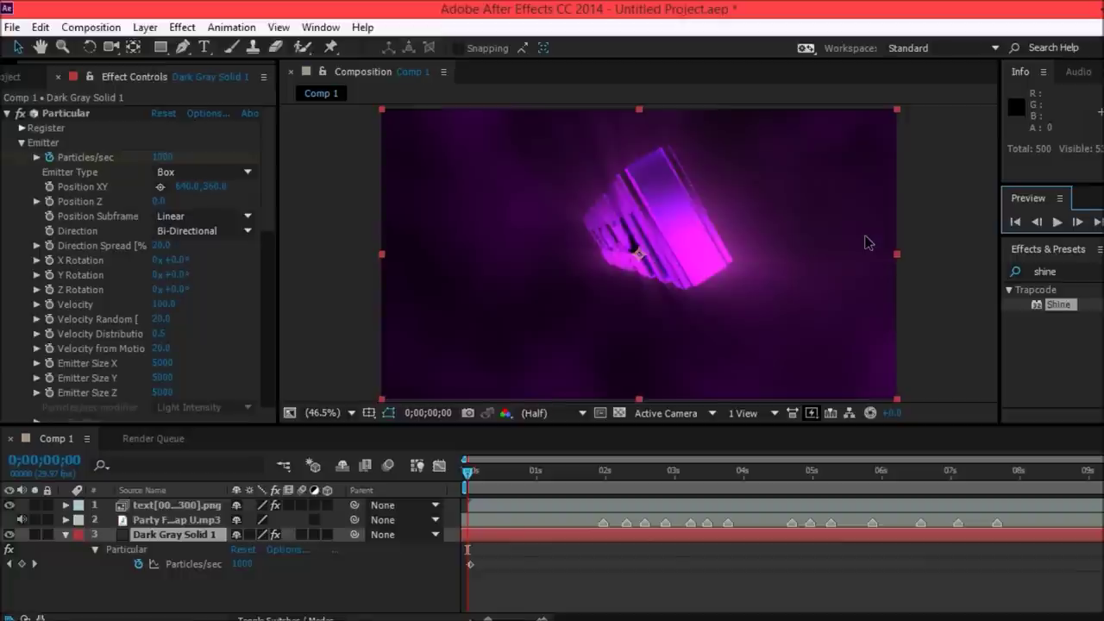
key(space)
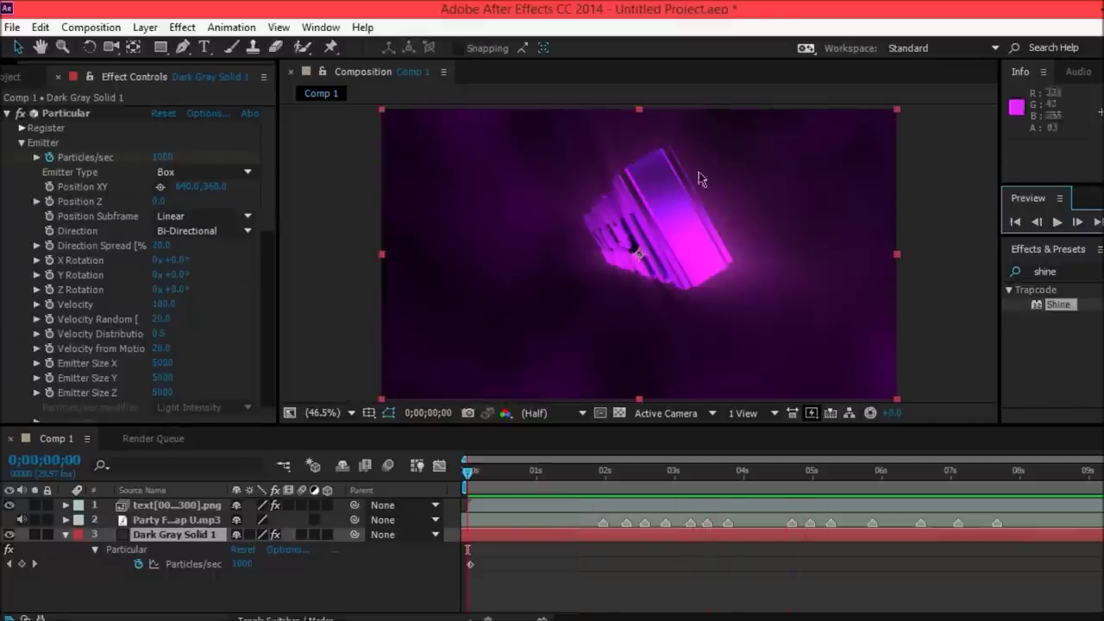
Add Comp 1 to the render queue for export.
click(12, 27)
mouse_move(242, 259)
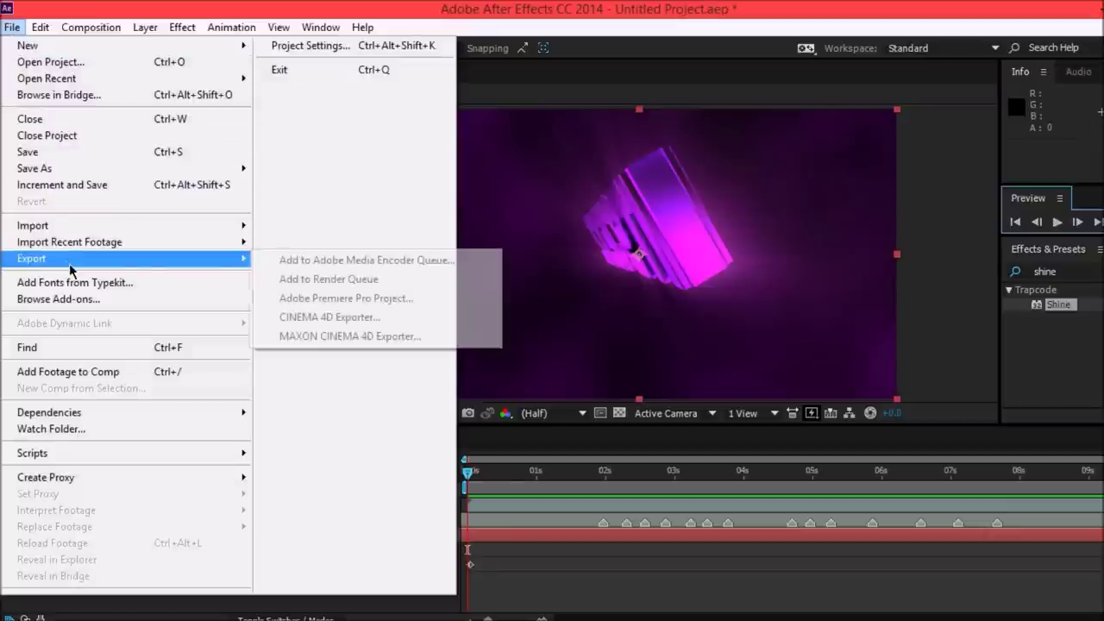
click(341, 277)
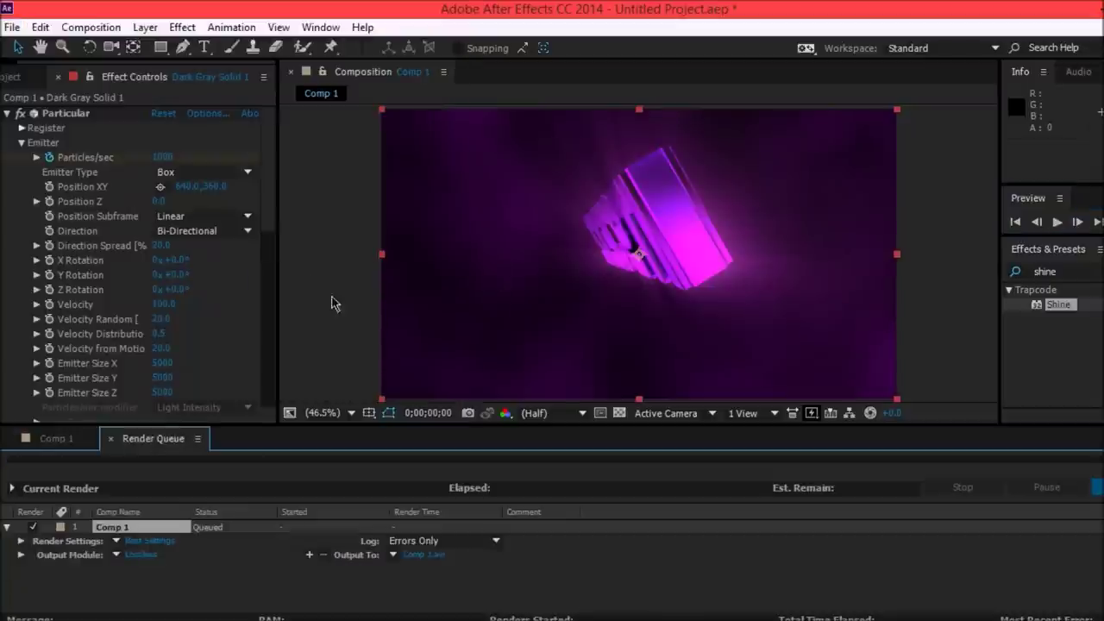
Name the output movie getrektkiddo.avi on the Desktop and start rendering Comp 1.
click(421, 554)
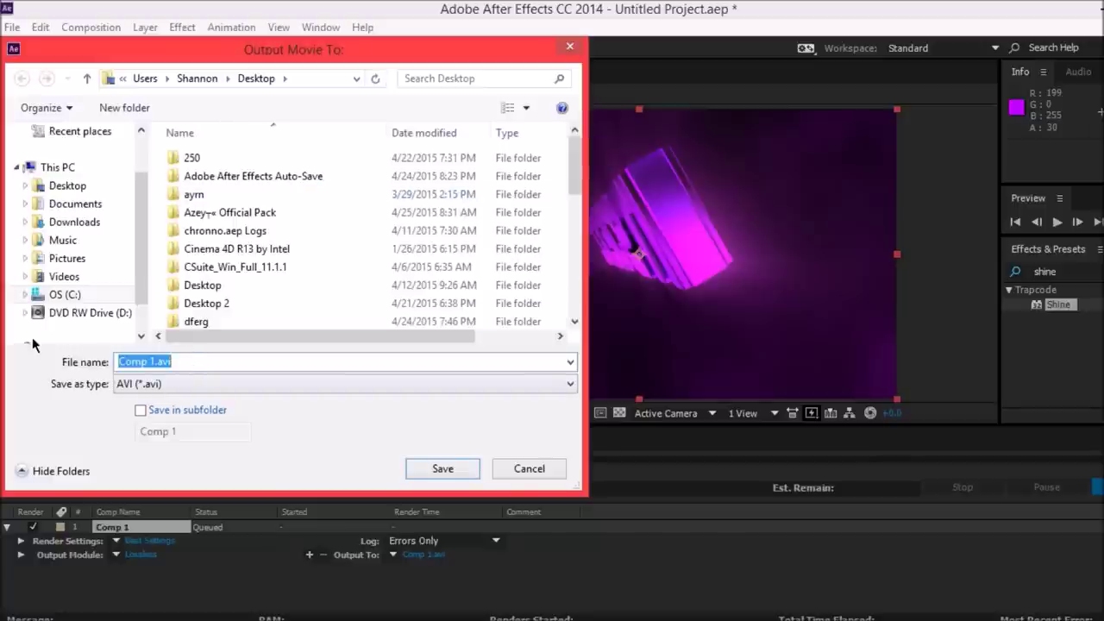
text(getrektkid)
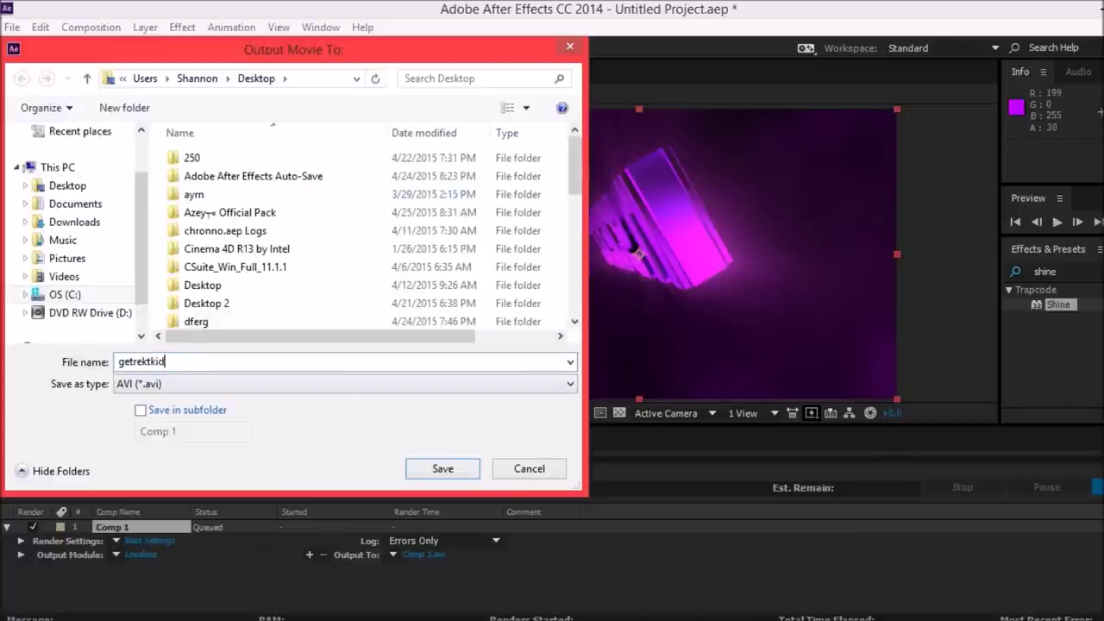
key(Return)
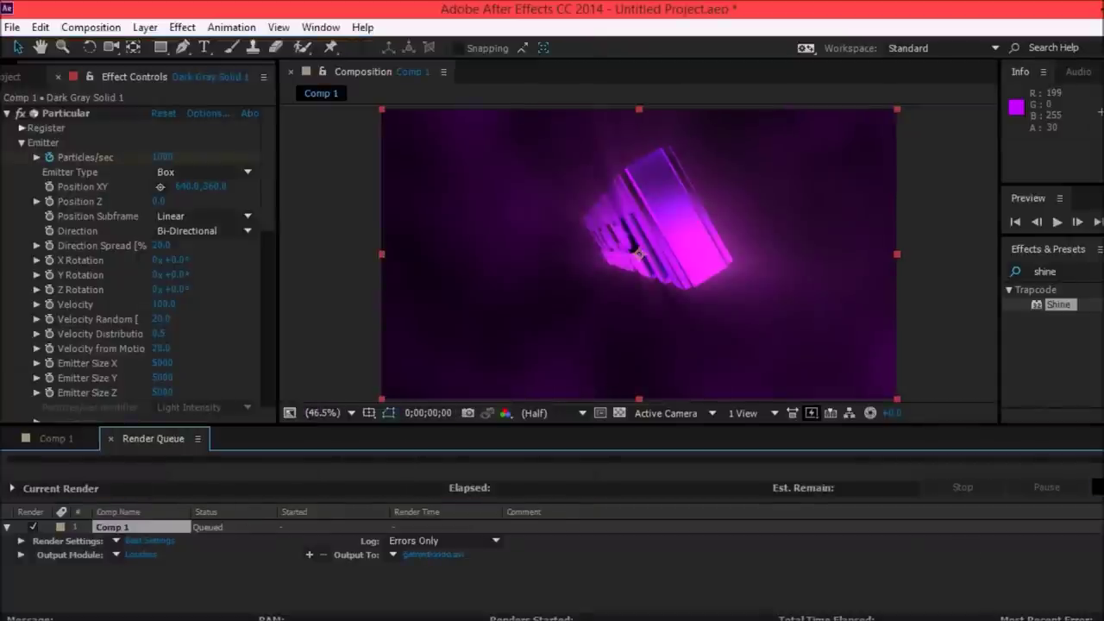
key(Return)
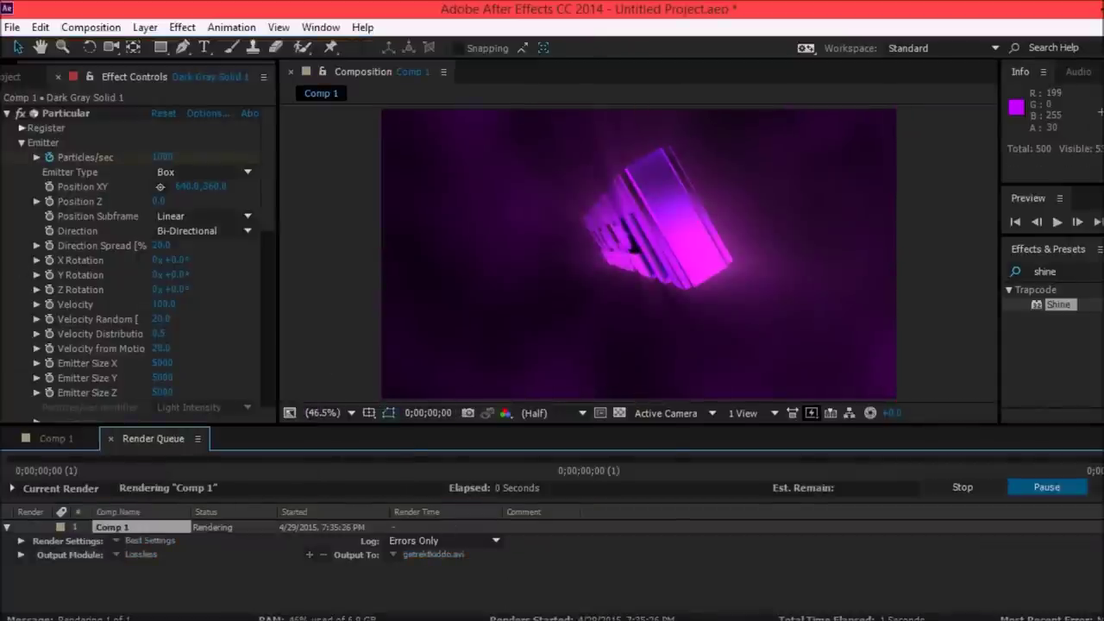